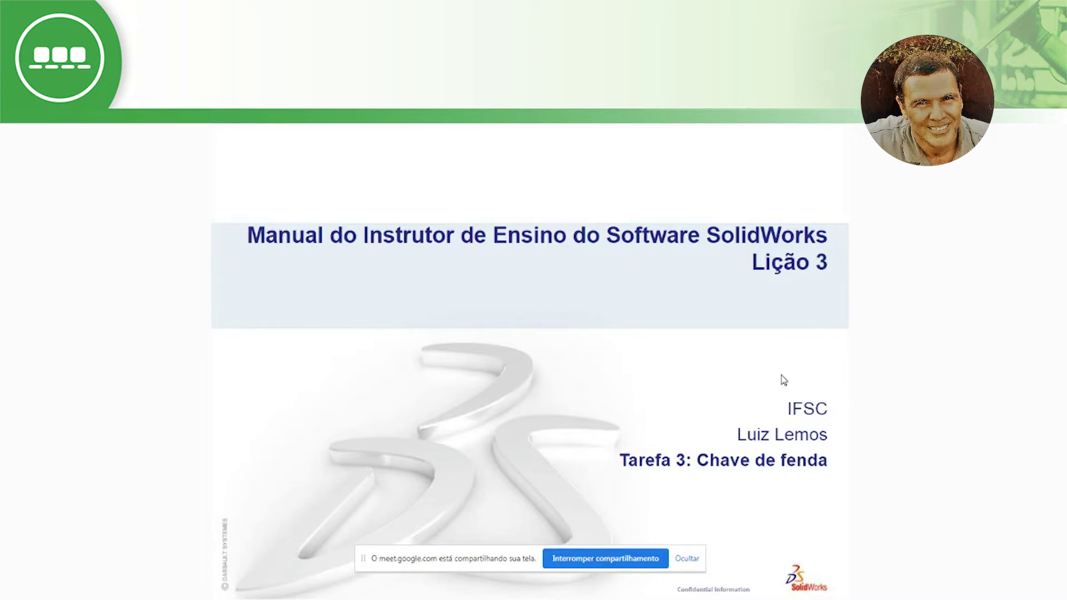
Advance the slides past the wrench image and guide reference to the dimensioned 200 × 30 × 10 bar
key(Right)
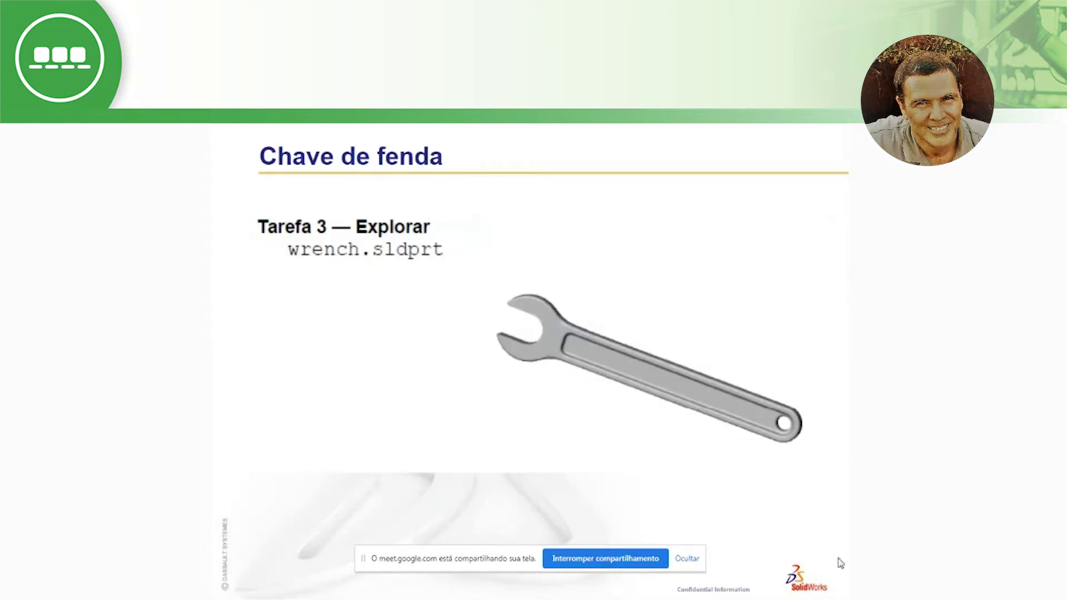
click(688, 558)
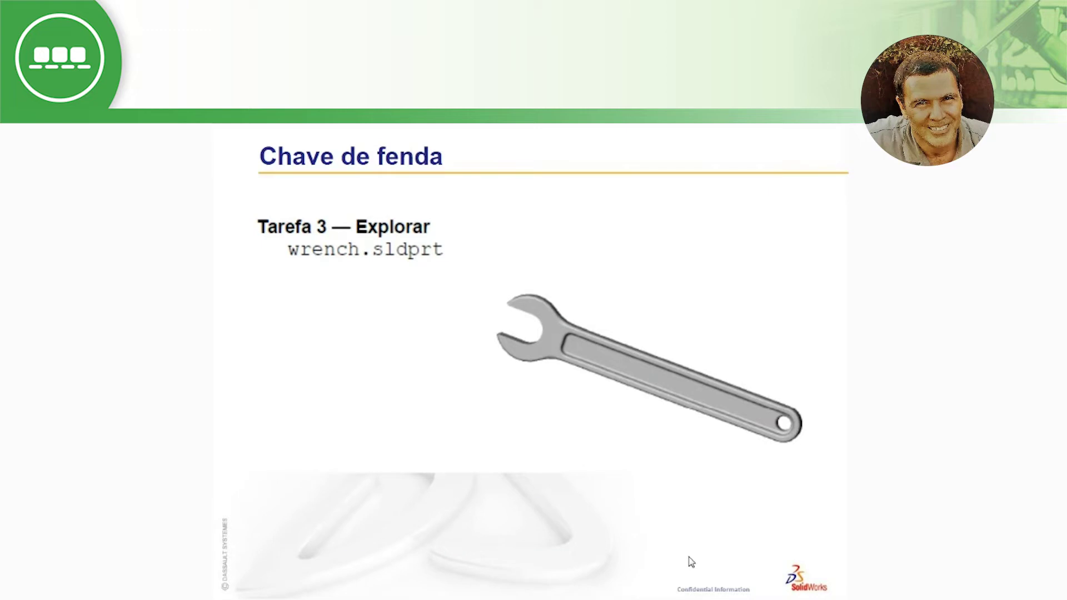
key(Right)
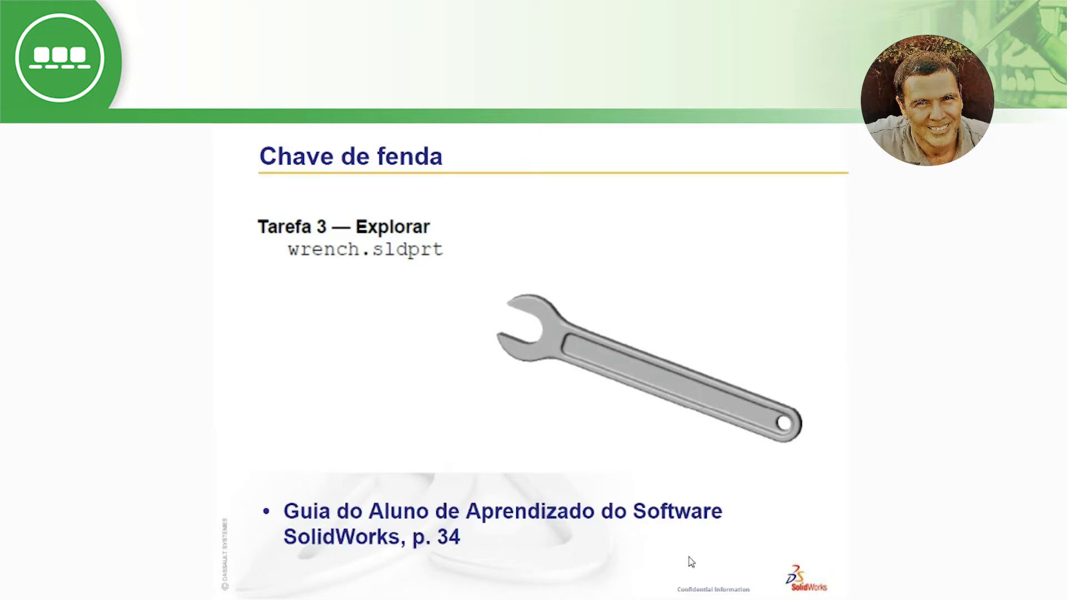
key(Right)
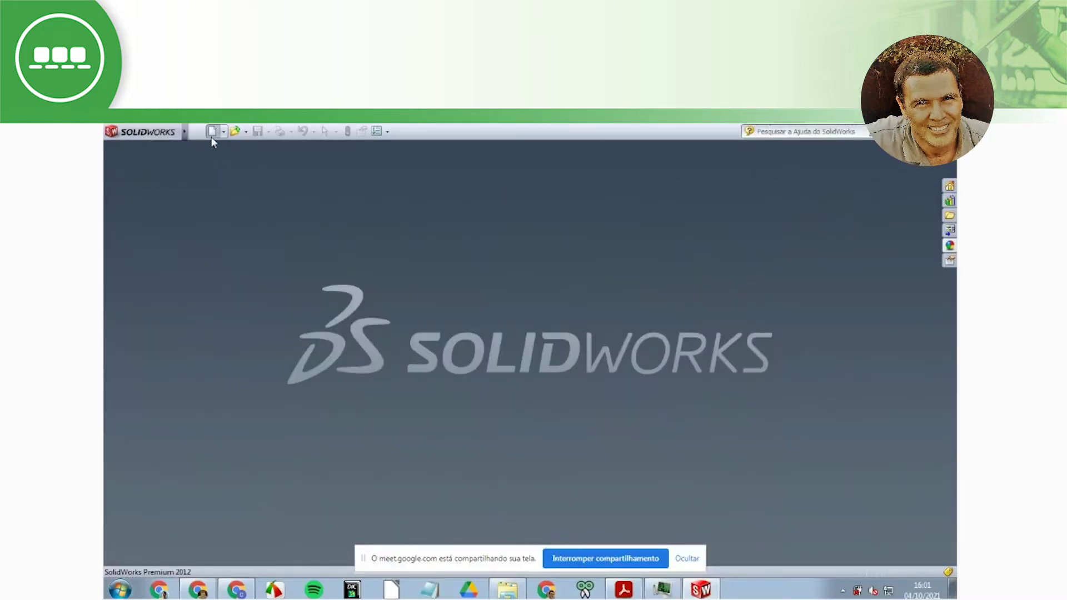
Create a new SolidWorks part, then view the slide of the 200 × 30 bar
click(212, 136)
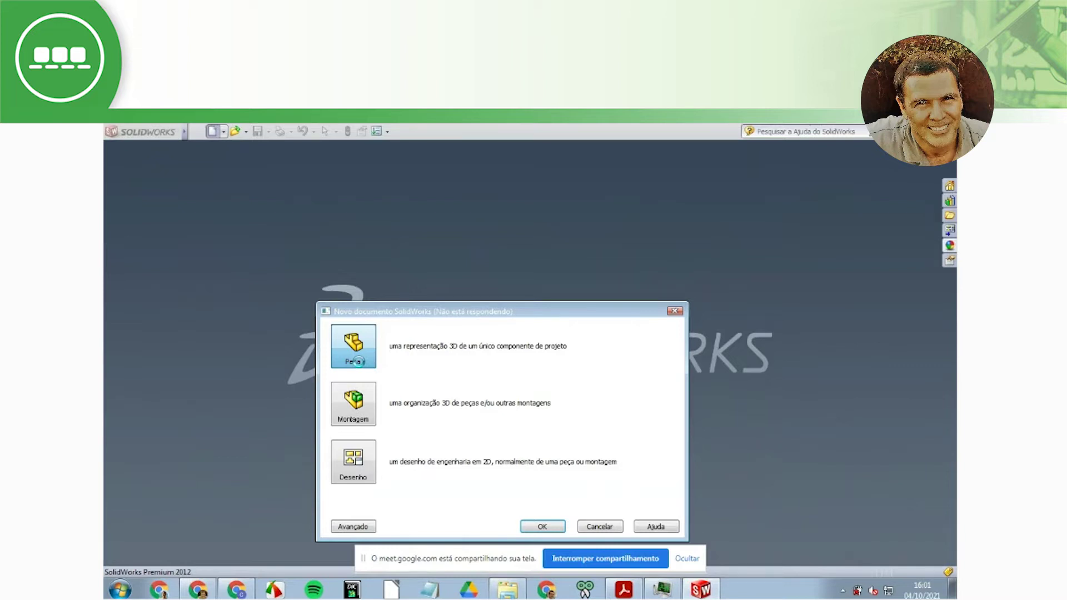
key(alt+Tab)
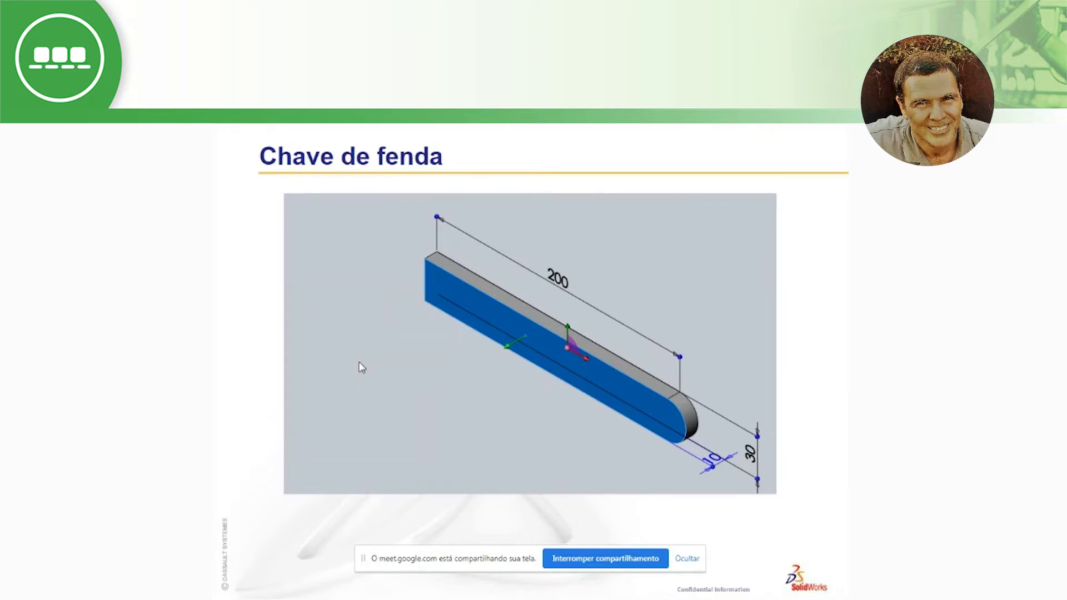
Sketch on Plano frontal and begin a centre rectangle anchored at the origin
key(alt+Tab)
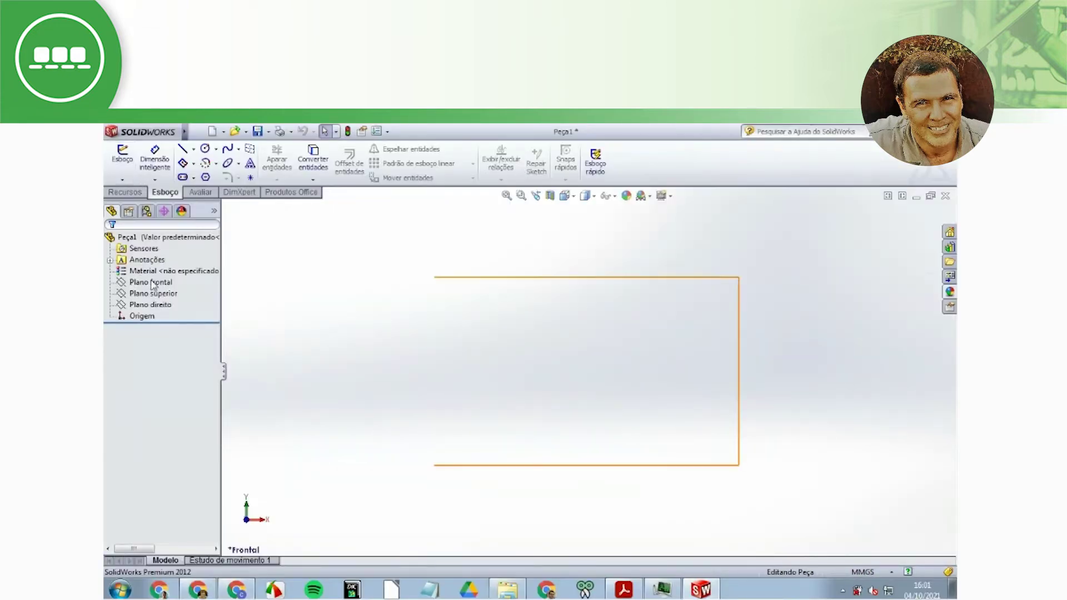
click(155, 286)
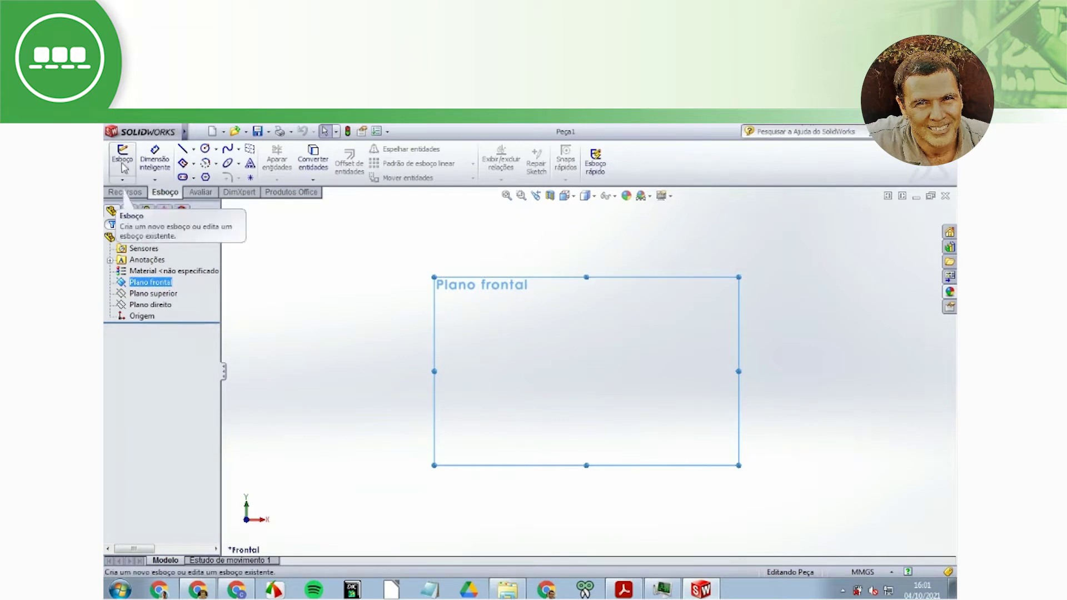
click(122, 162)
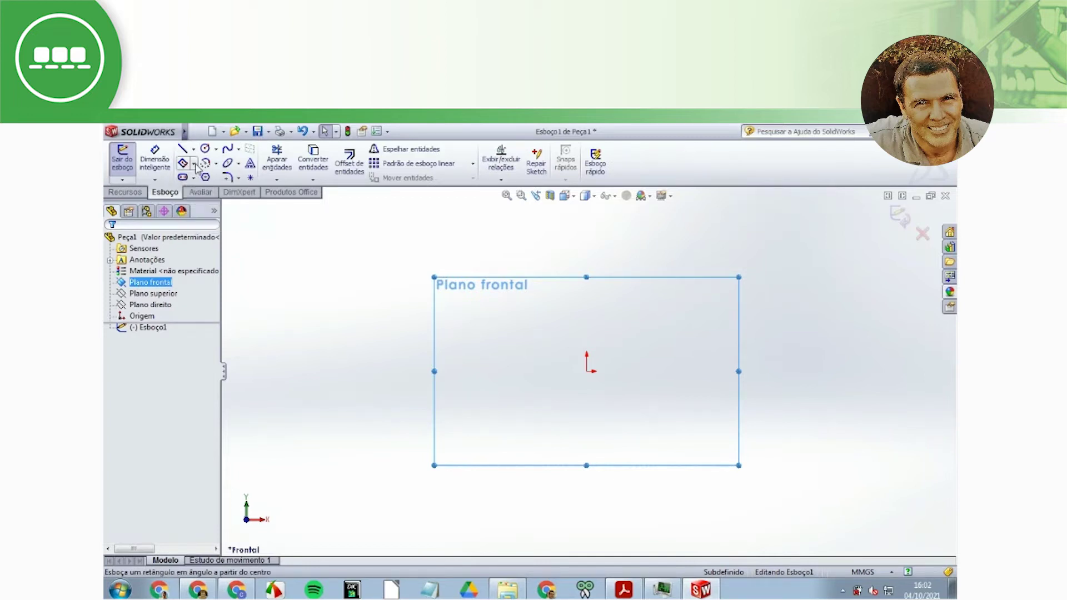
click(193, 164)
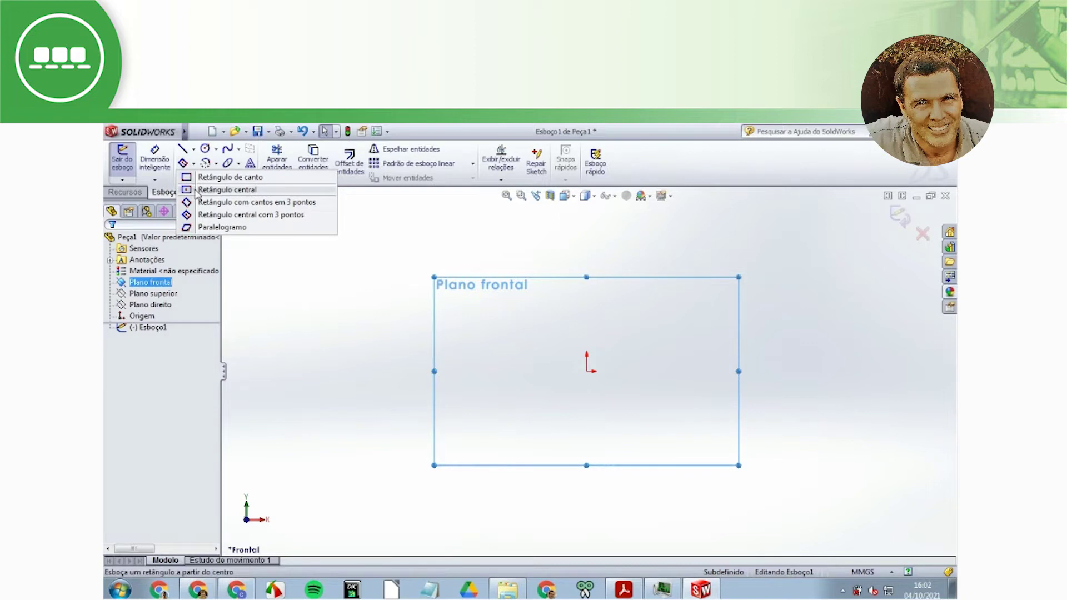
click(198, 191)
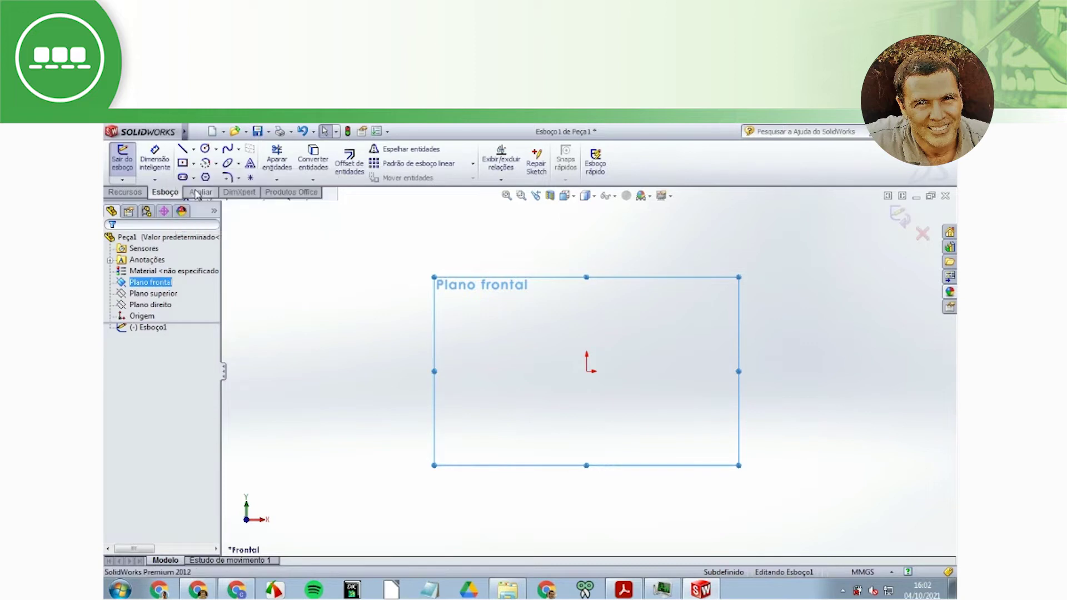
click(587, 371)
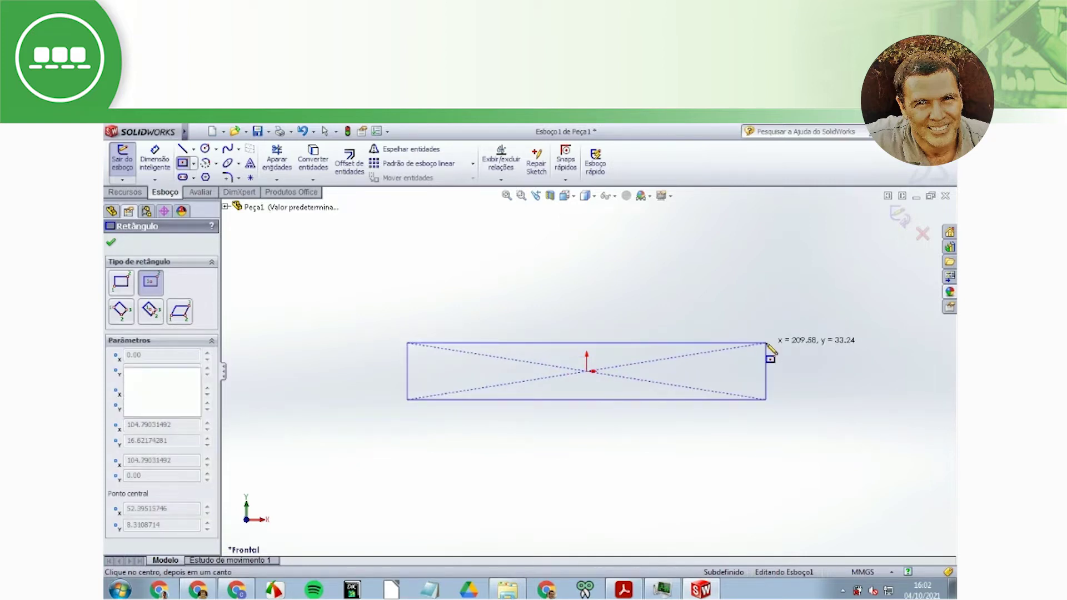
Finish the centre rectangle at roughly 209.58 × 33.24 around the origin
click(767, 344)
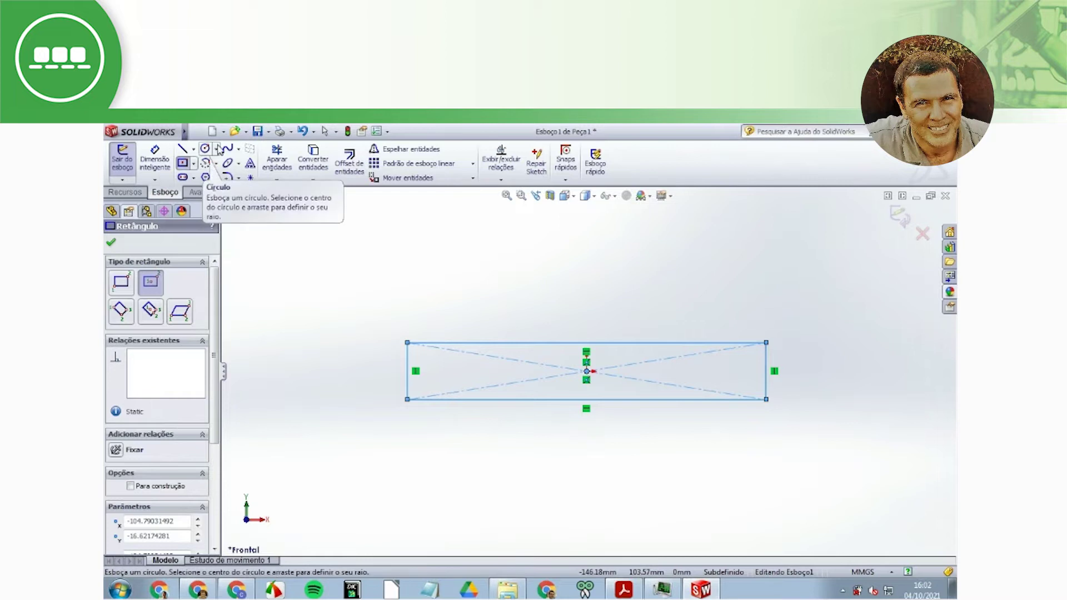
click(206, 164)
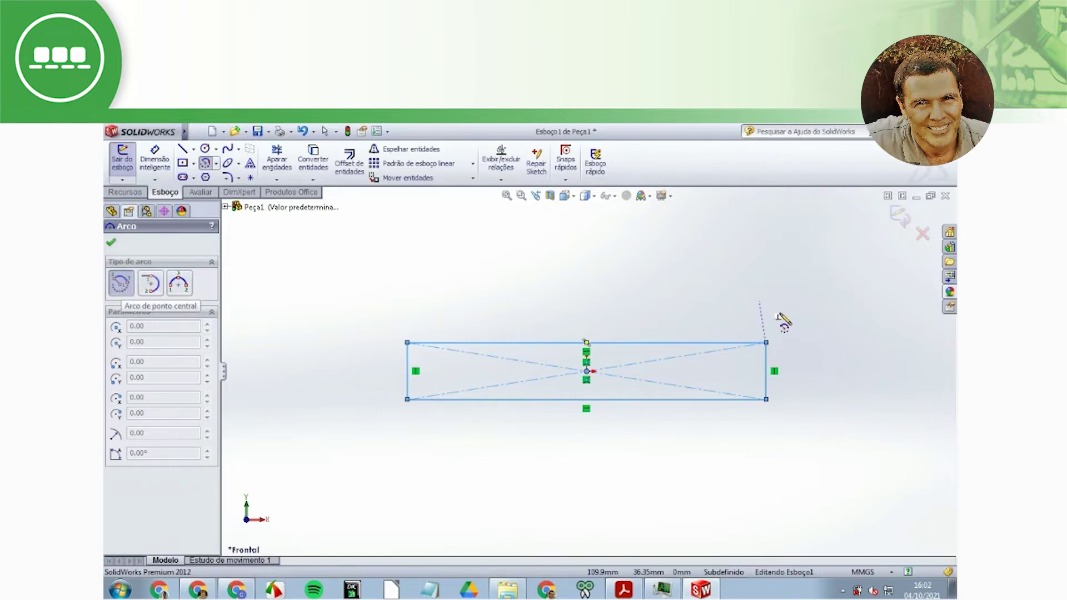
Add a centerpoint arc from the right-edge midpoint spanning the top-right to bottom-right corners
click(767, 371)
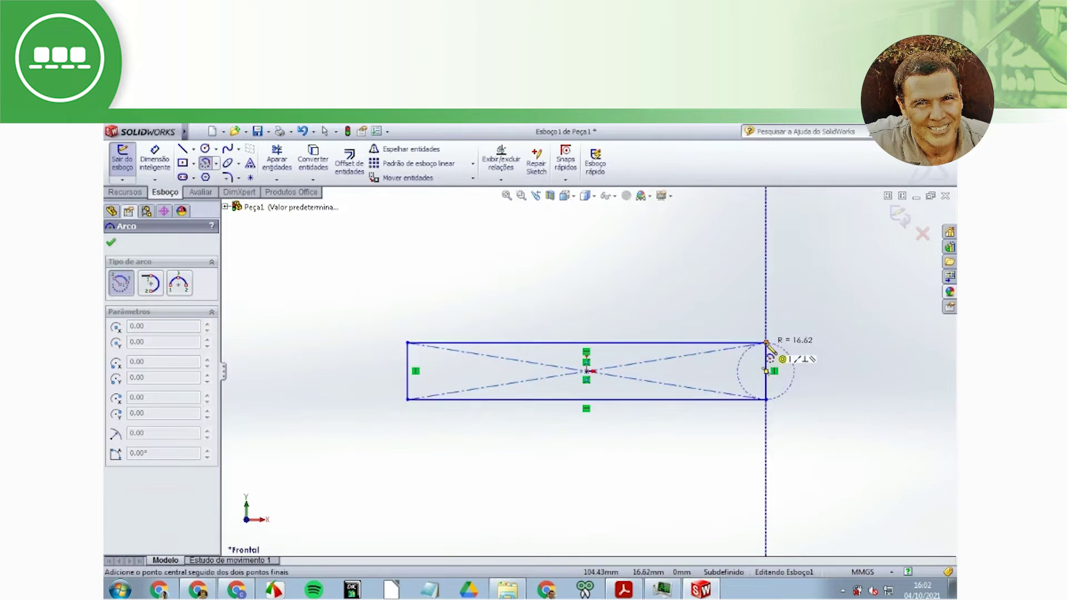
click(766, 343)
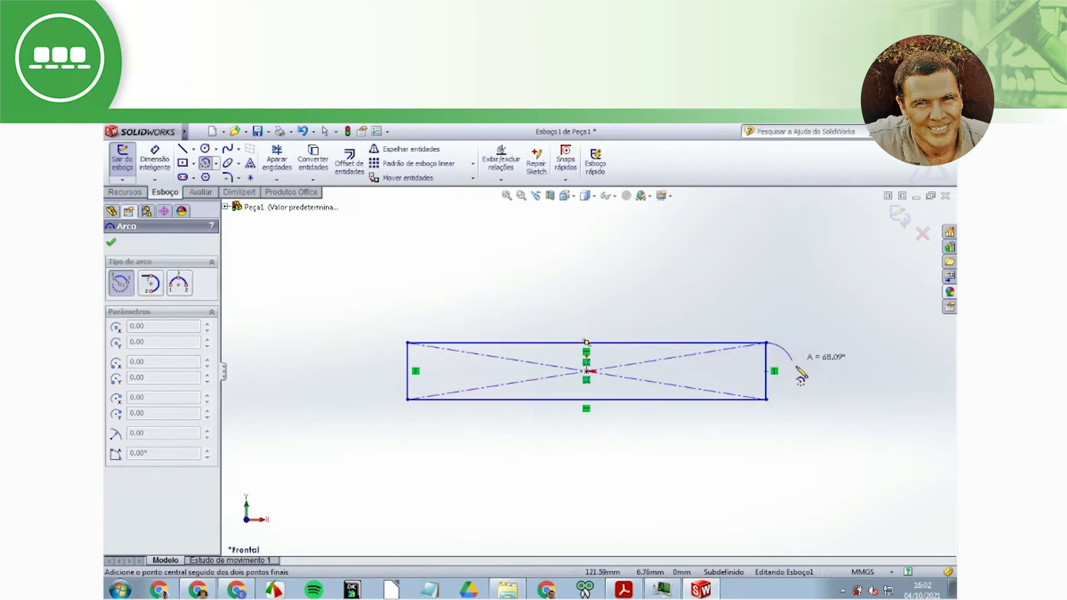
click(768, 400)
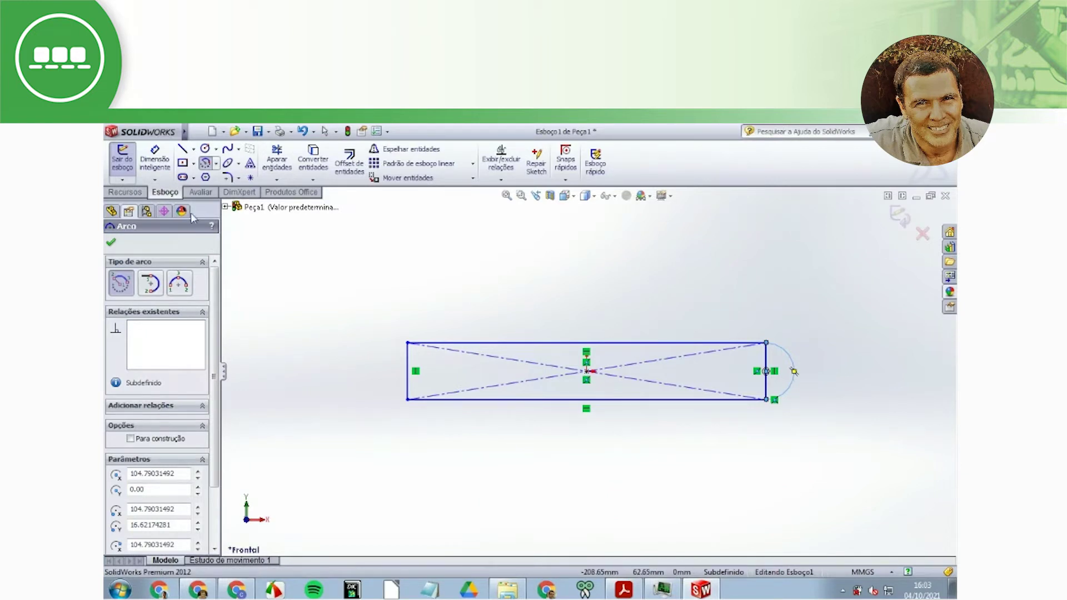
click(207, 165)
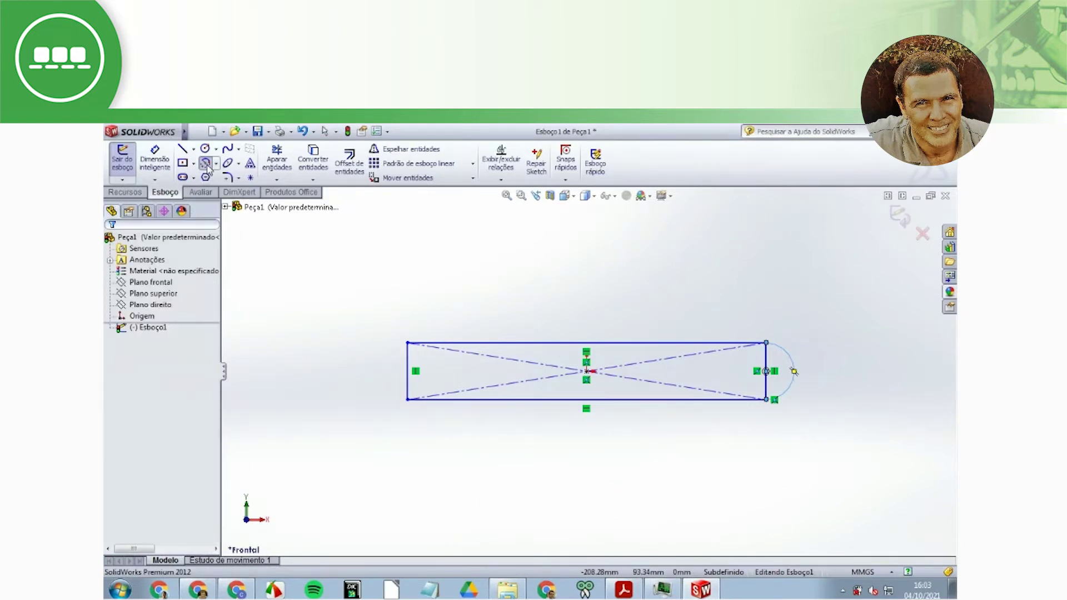
click(769, 391)
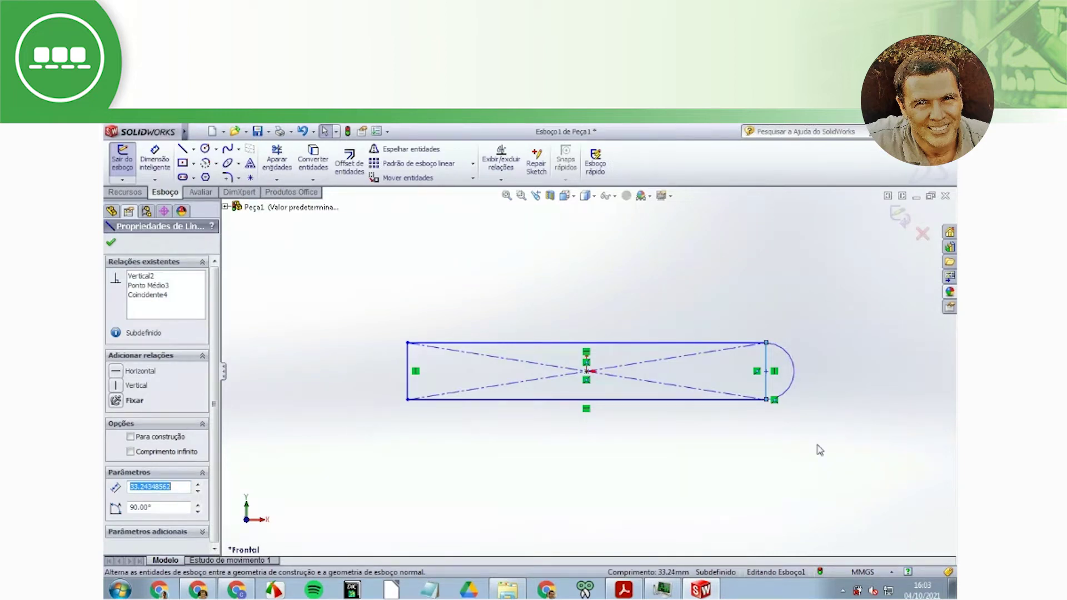
key(Escape)
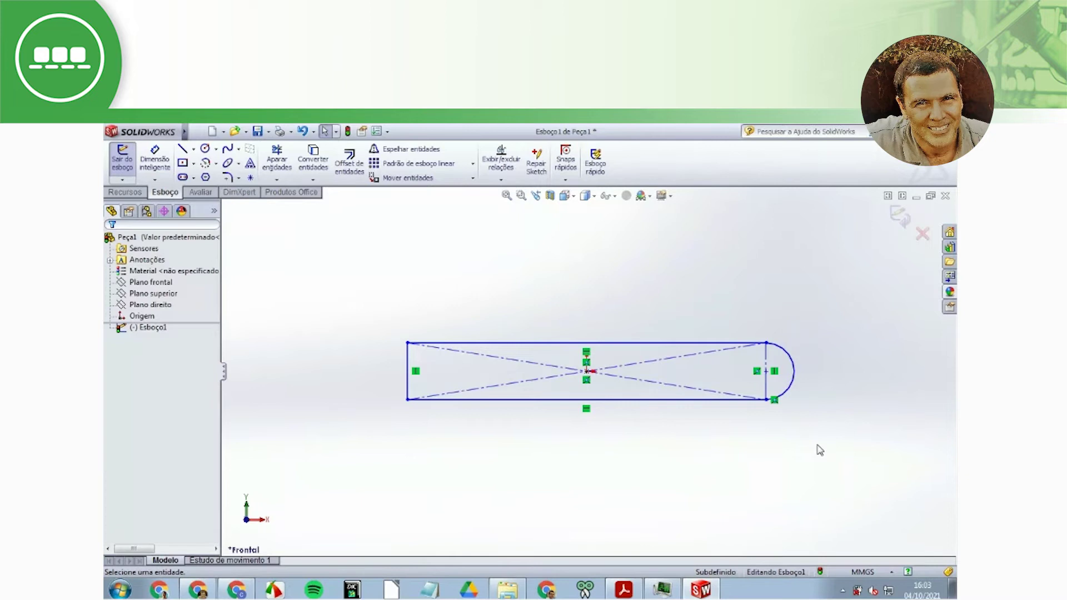
Dimension the top edge to 200 and the end arc to R15, fully defining the sketch
scroll(769, 369, down, 3)
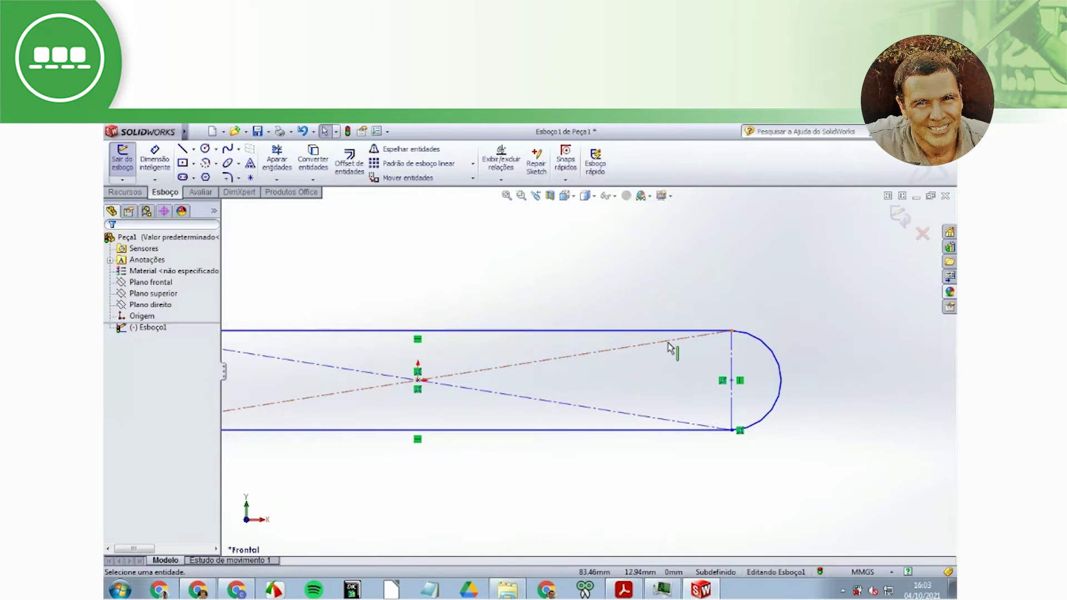
scroll(612, 378, up, 4)
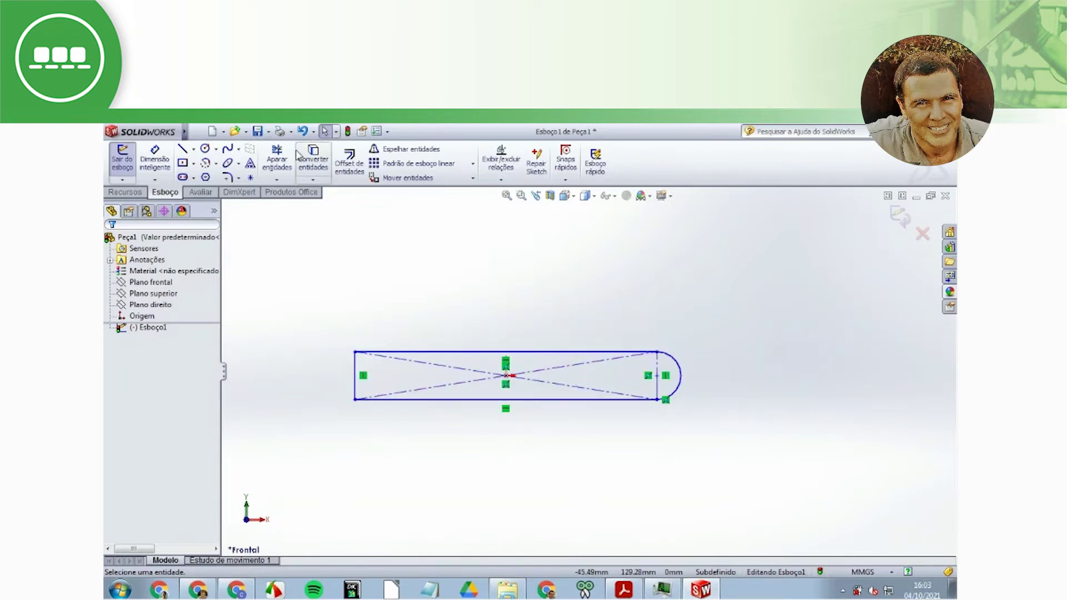
click(165, 167)
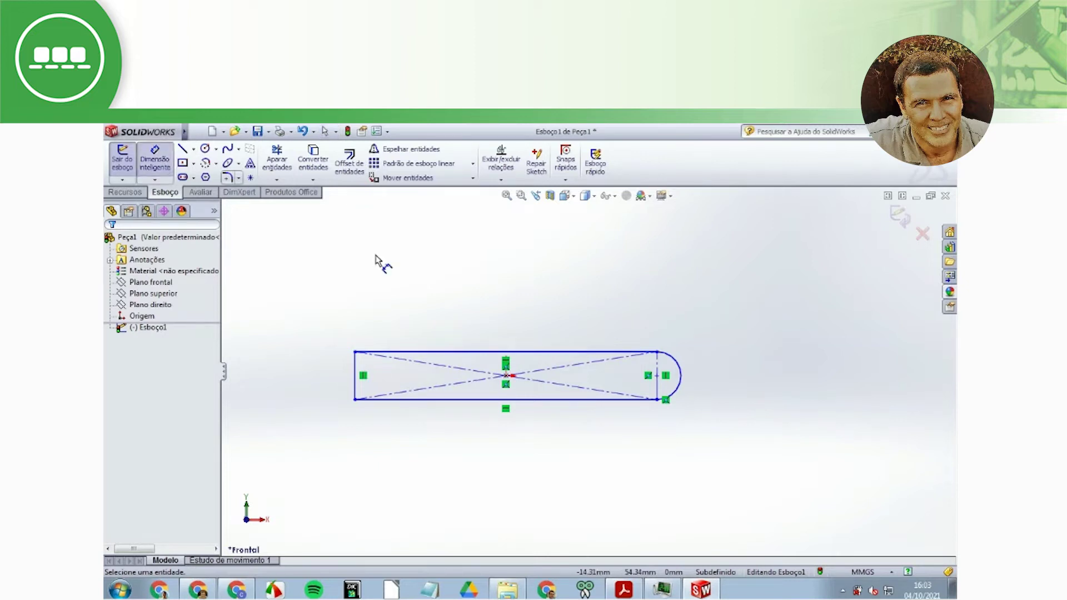
click(529, 353)
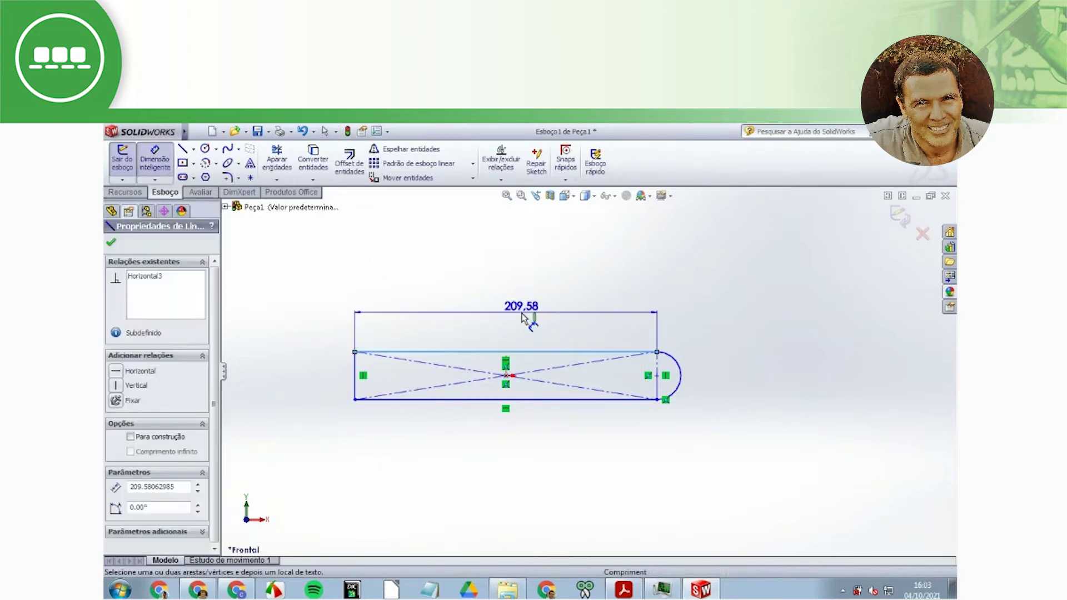
click(522, 318)
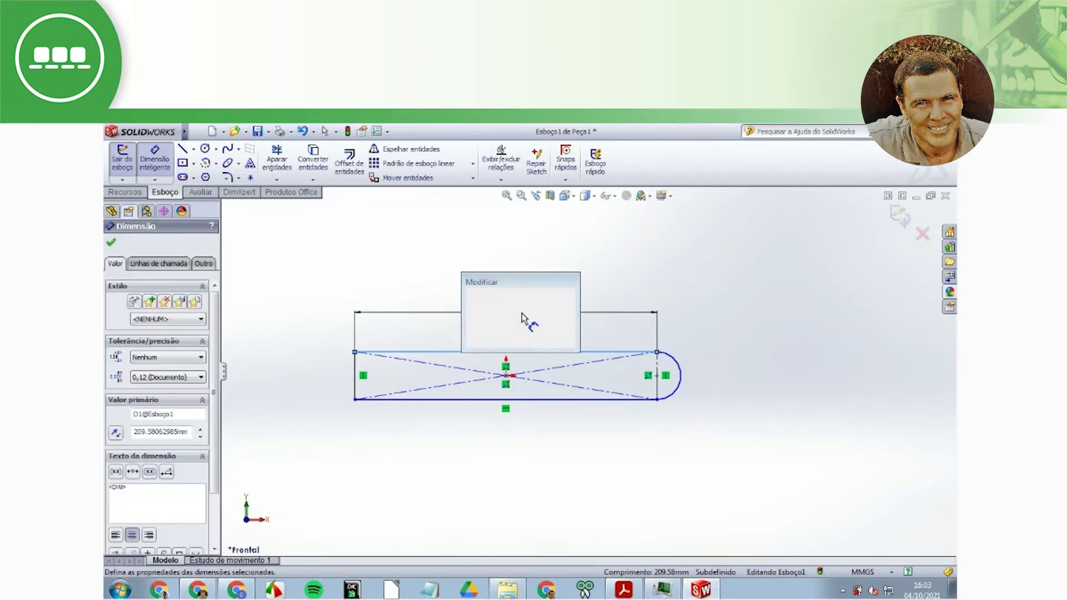
text(200)
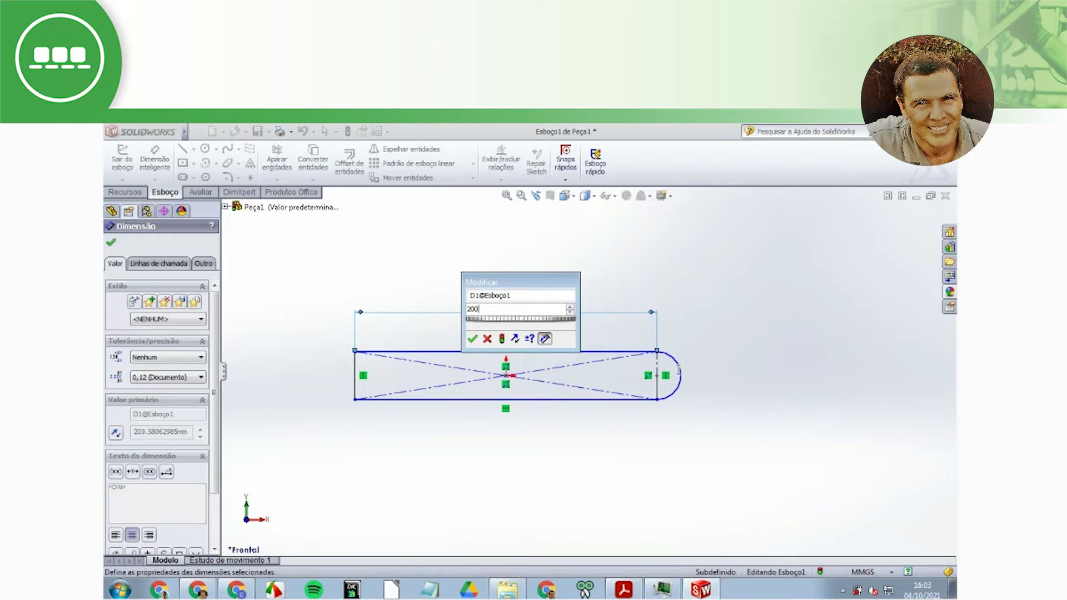
key(Return)
click(673, 376)
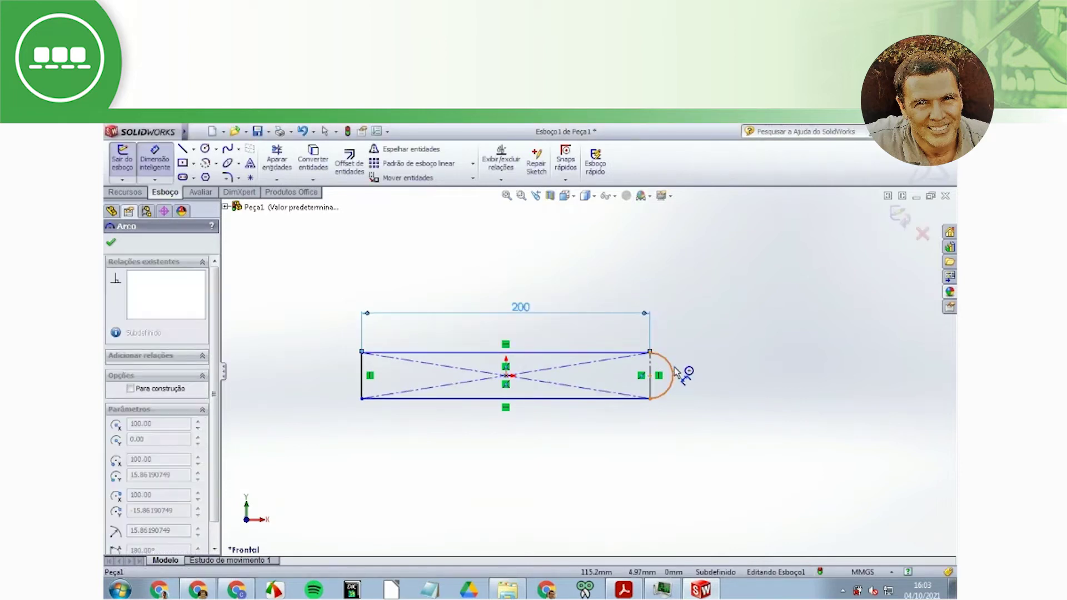
click(703, 353)
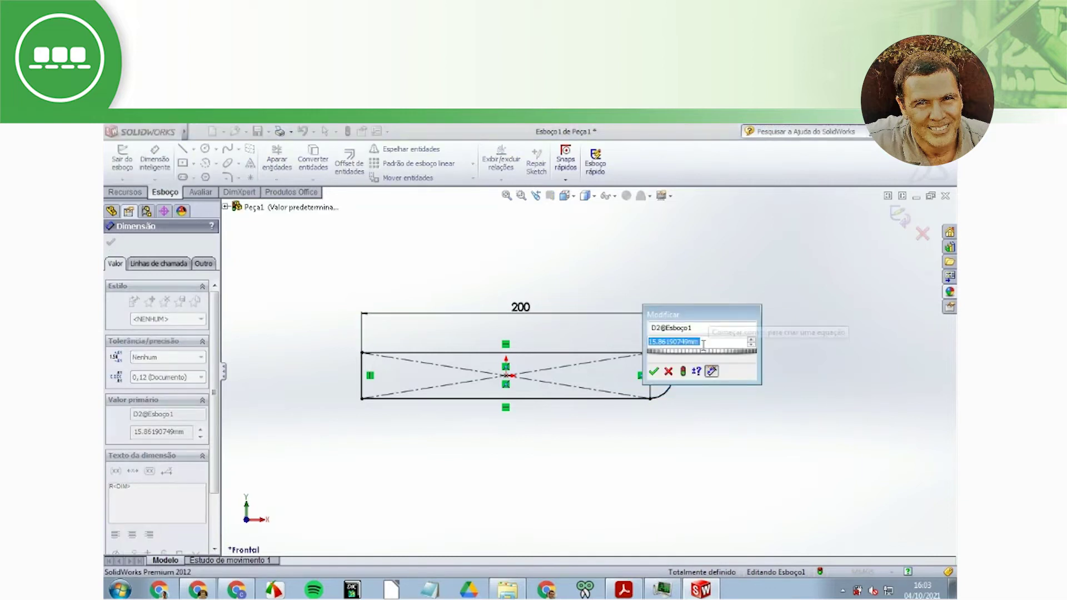
text(15)
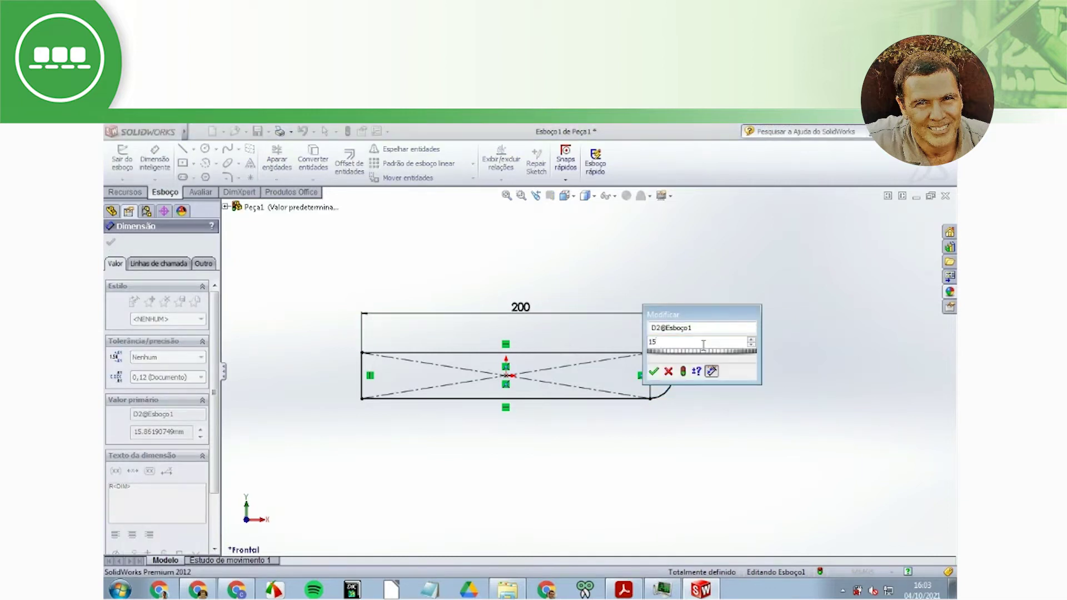
key(Return)
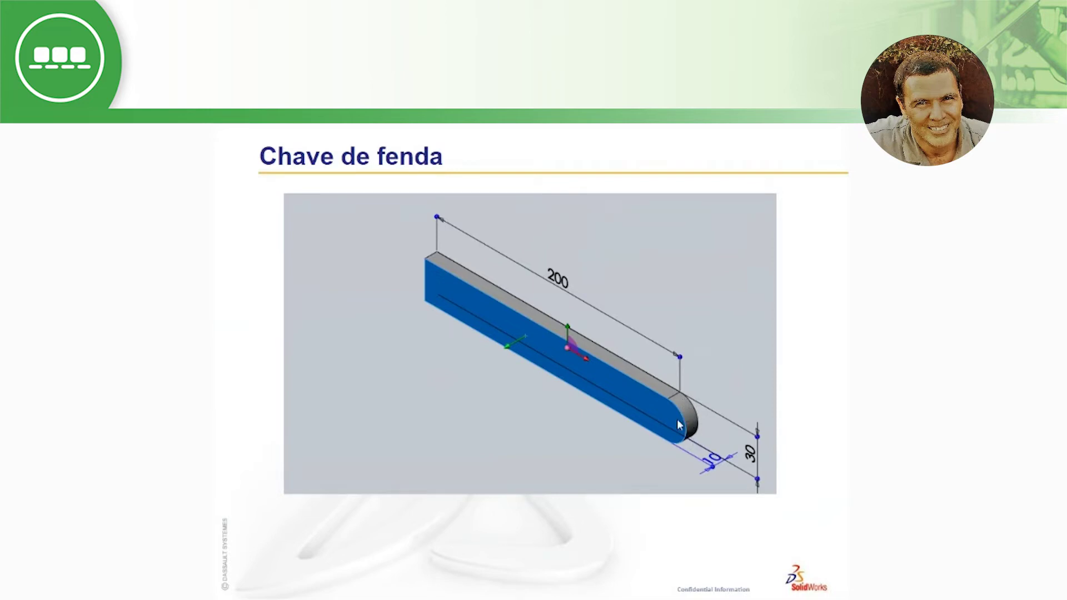
Extrude the sketch 10 mm into the solid Ressalto-extrusão1
key(alt+Tab)
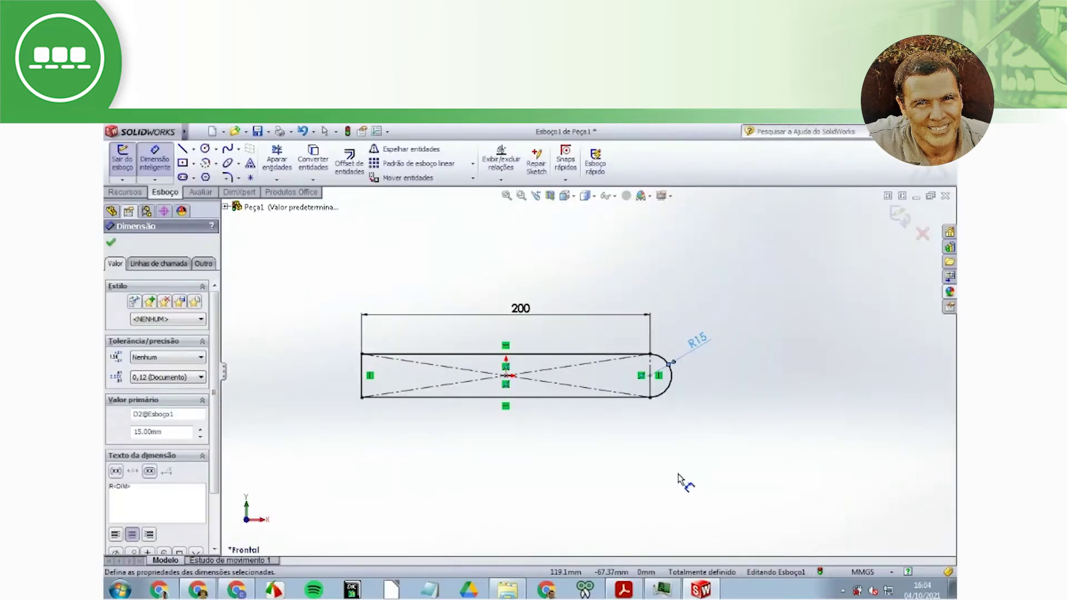
click(123, 194)
click(134, 170)
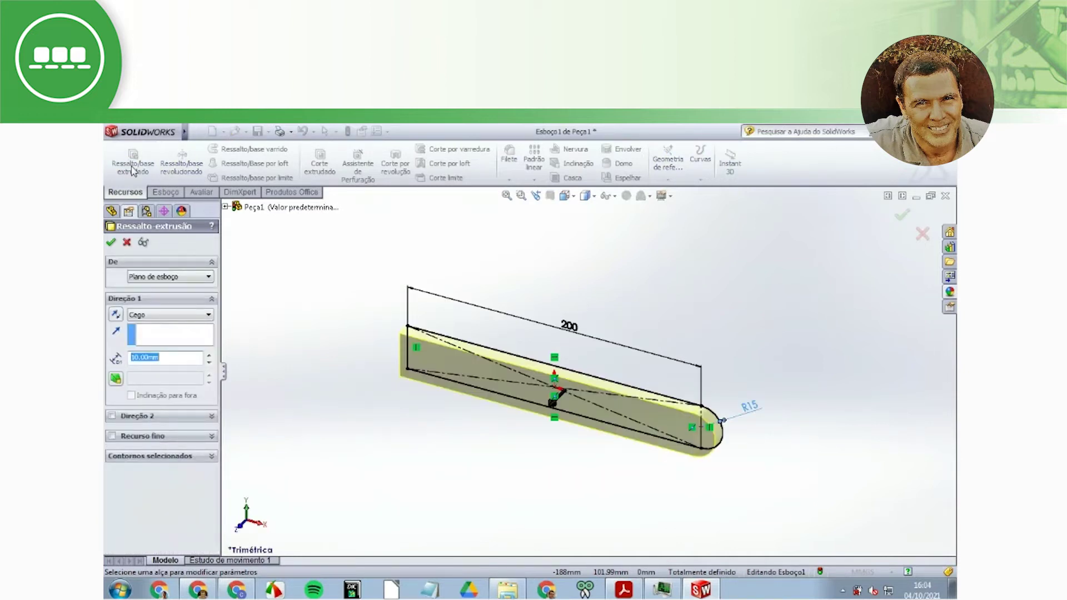
click(111, 243)
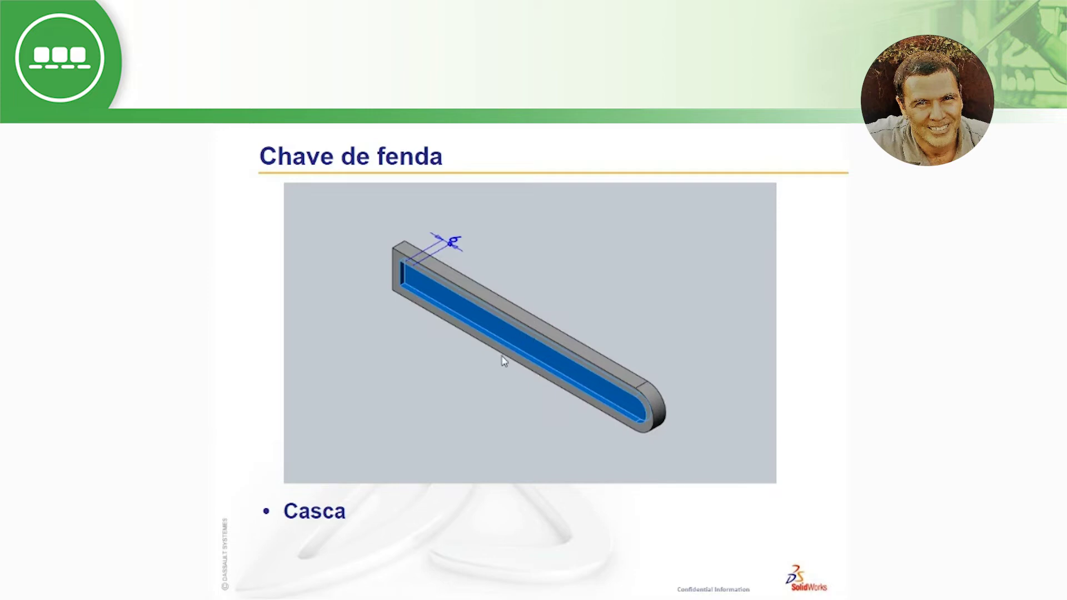
key(alt+Tab)
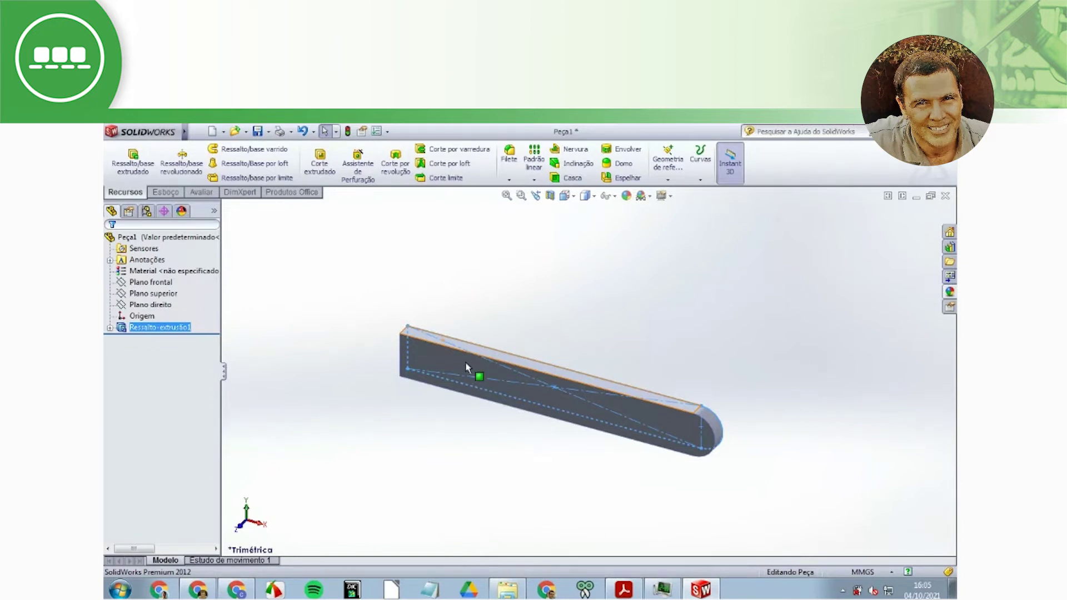
Shell the bar to 6 mm thickness with the front face removed, creating Casca1
click(572, 178)
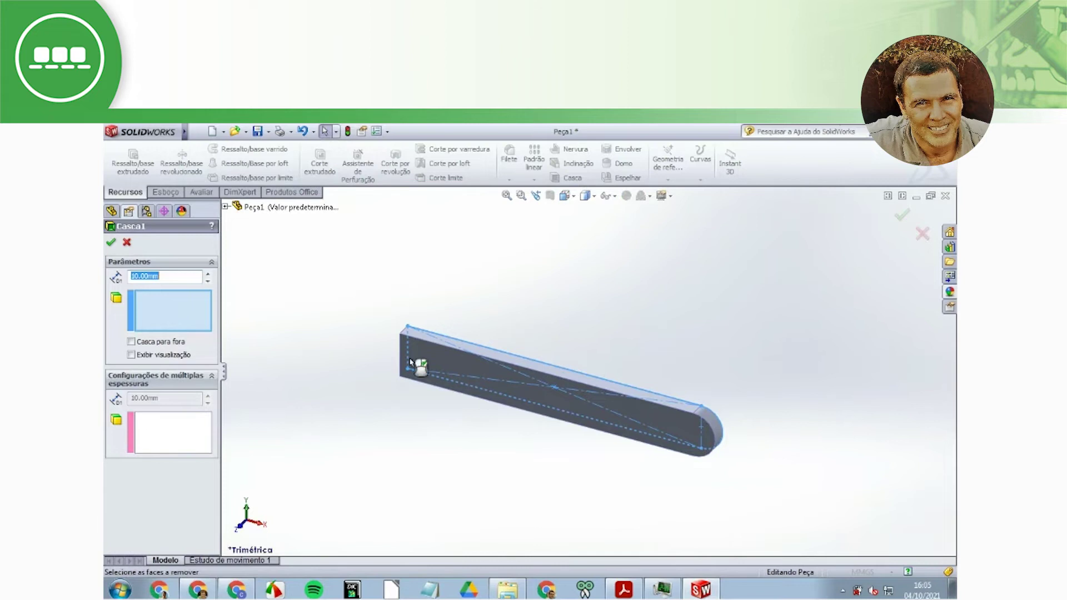
text(6)
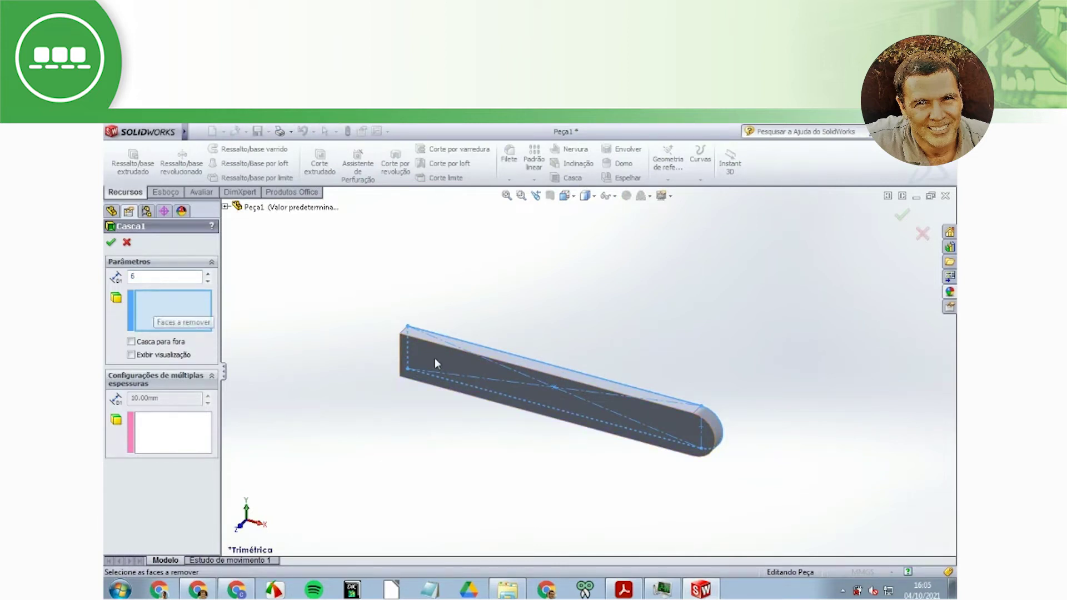
click(464, 368)
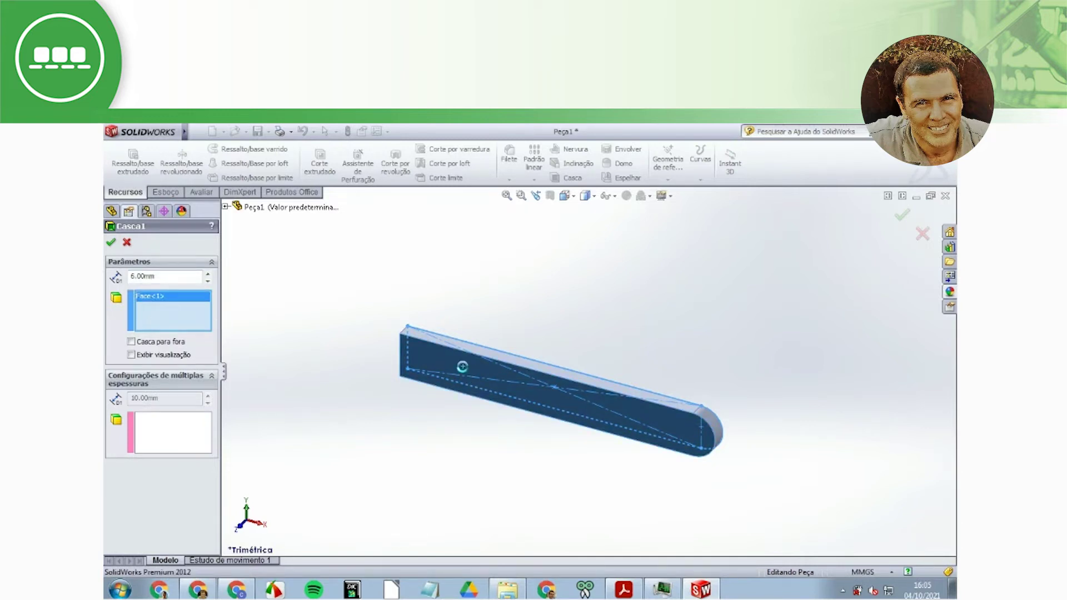
key(Return)
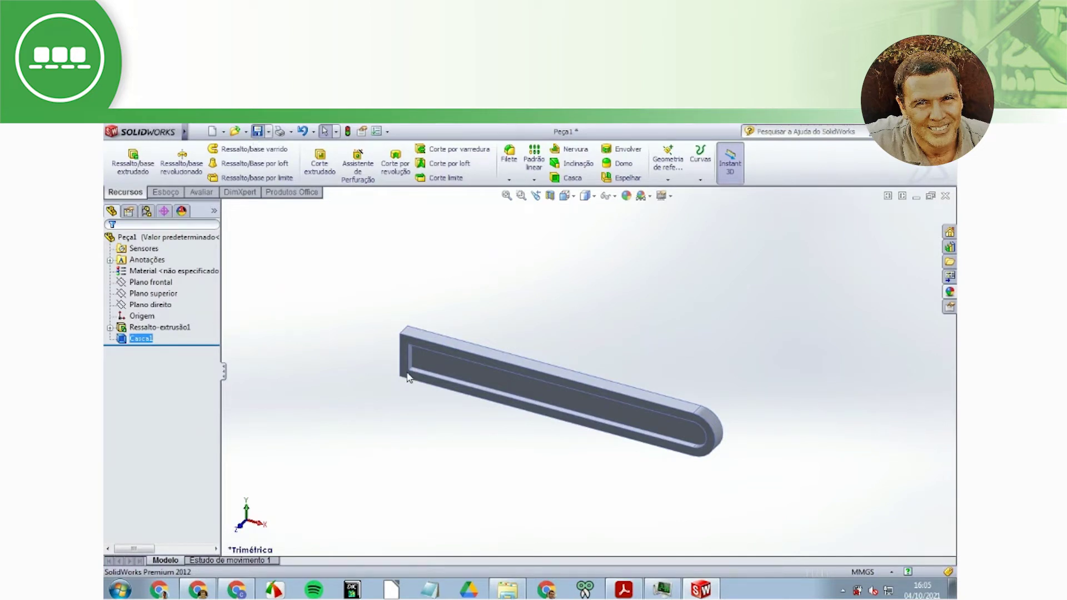
key(ctrl+s)
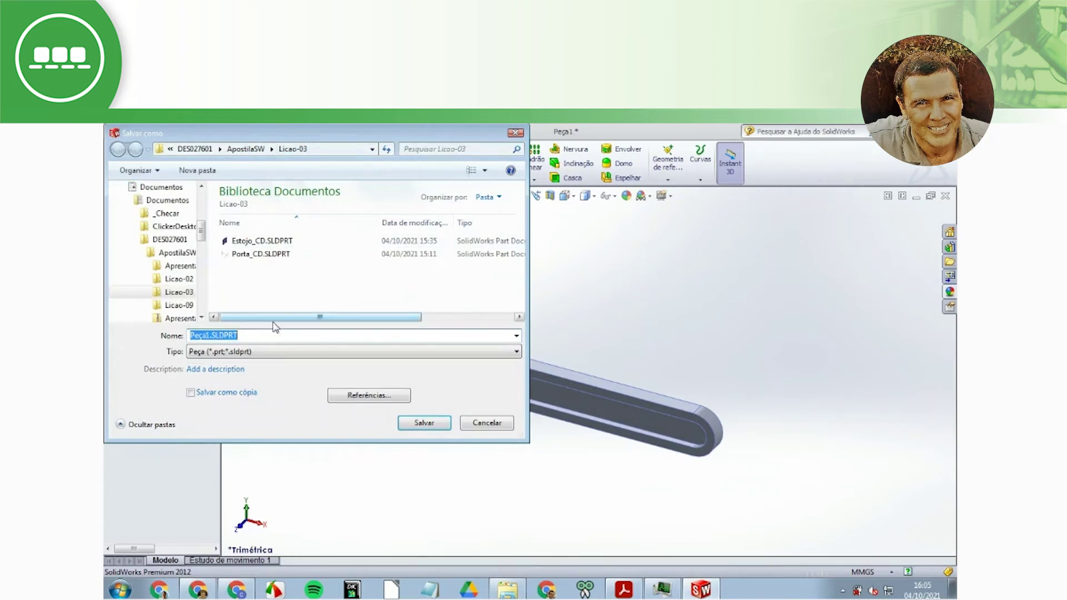
Save the part as Chave_de_boca.SLDPRT in the Licao-03 folder
text(Chave_)
text(de_boca)
key(Return)
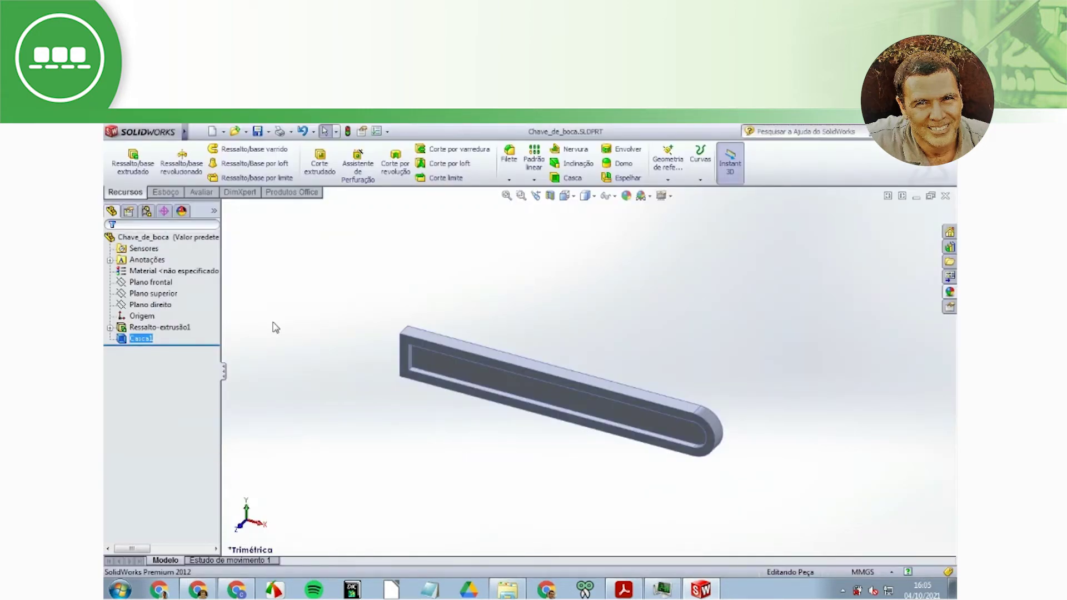
key(alt+Tab)
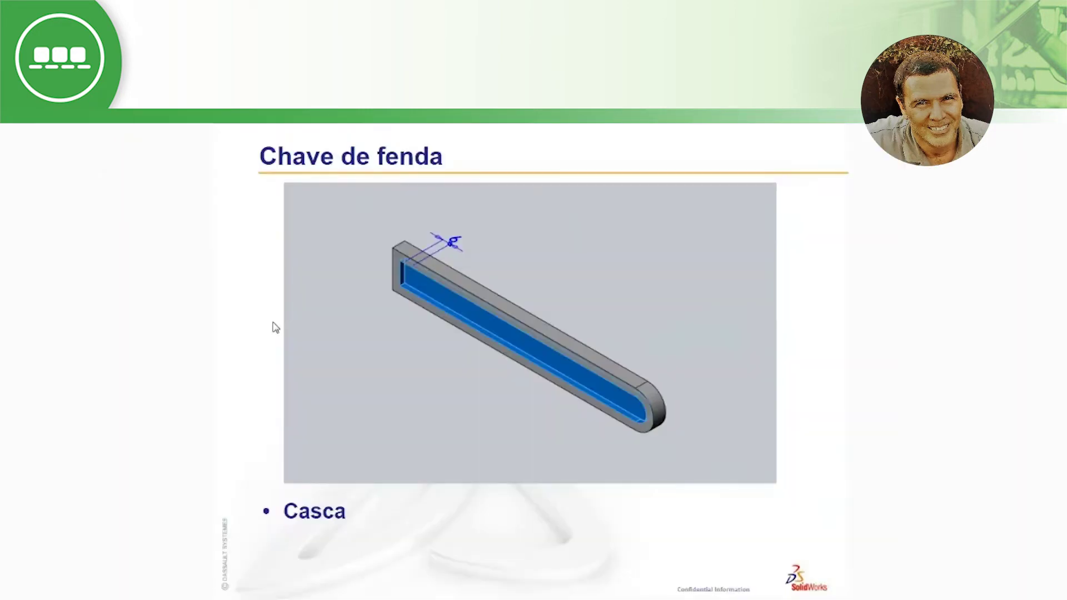
View the slide of the Ø54,40 wrench head, then return to the Chave_de_boca part
key(Right)
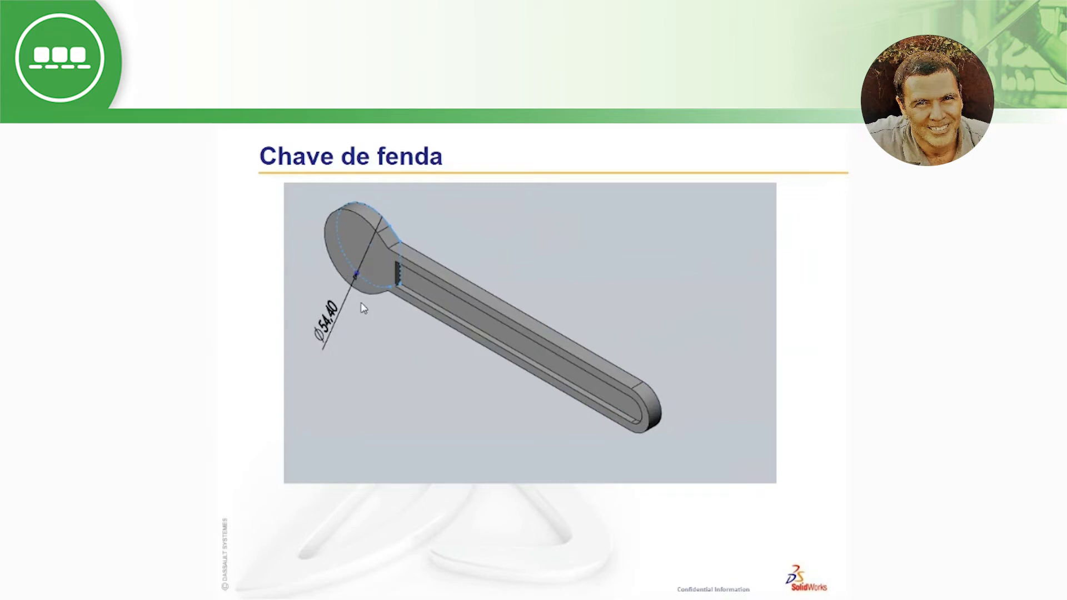
key(alt+Tab)
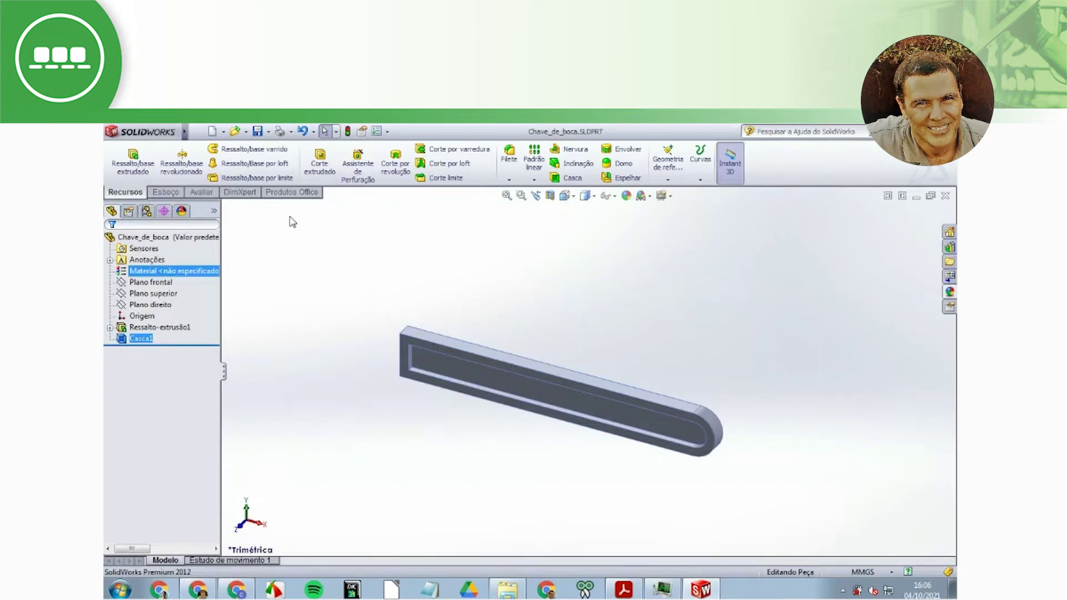
On the Front Plane, sketch a circle of roughly R24.62 at the handle's left end
click(165, 284)
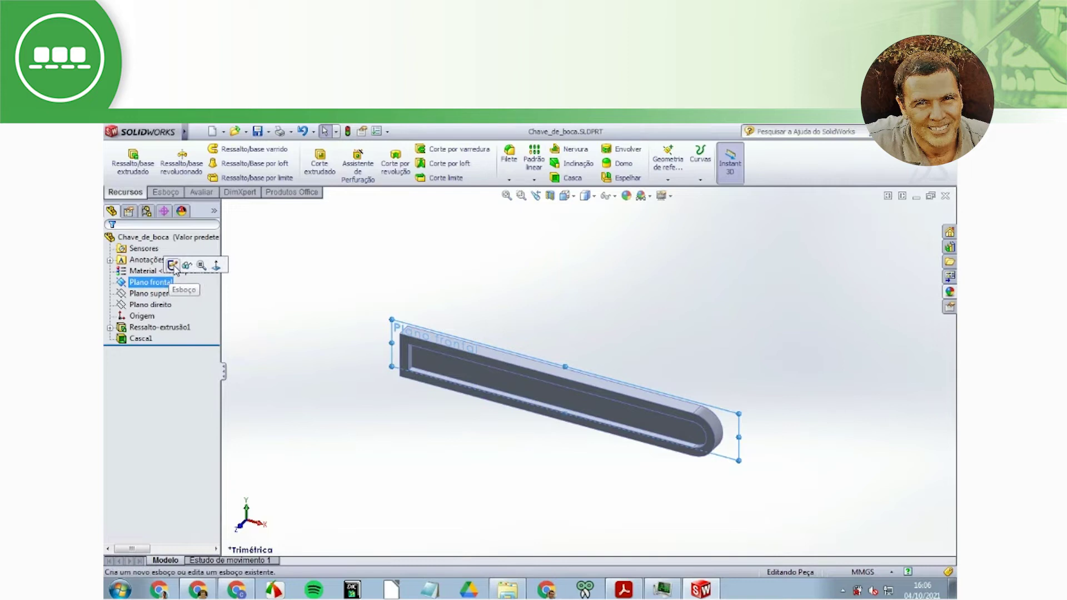
click(173, 265)
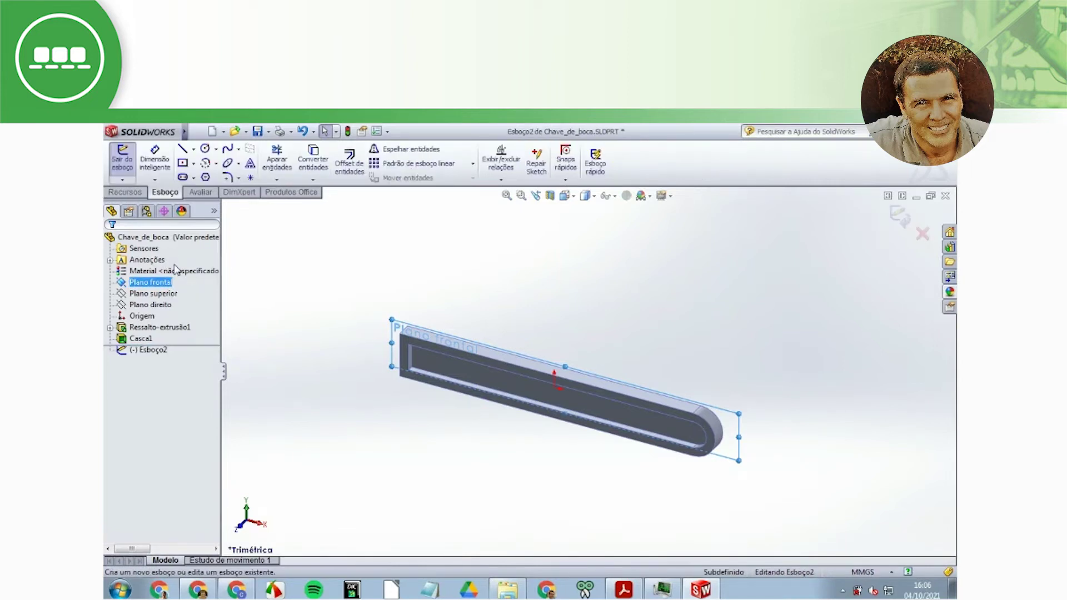
key(ctrl+8)
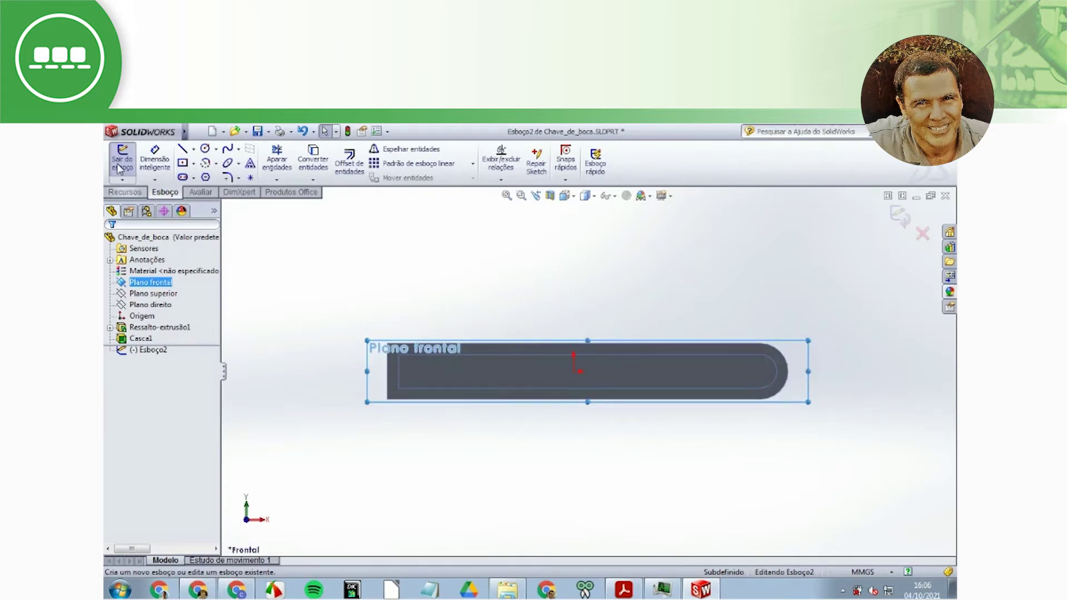
click(205, 149)
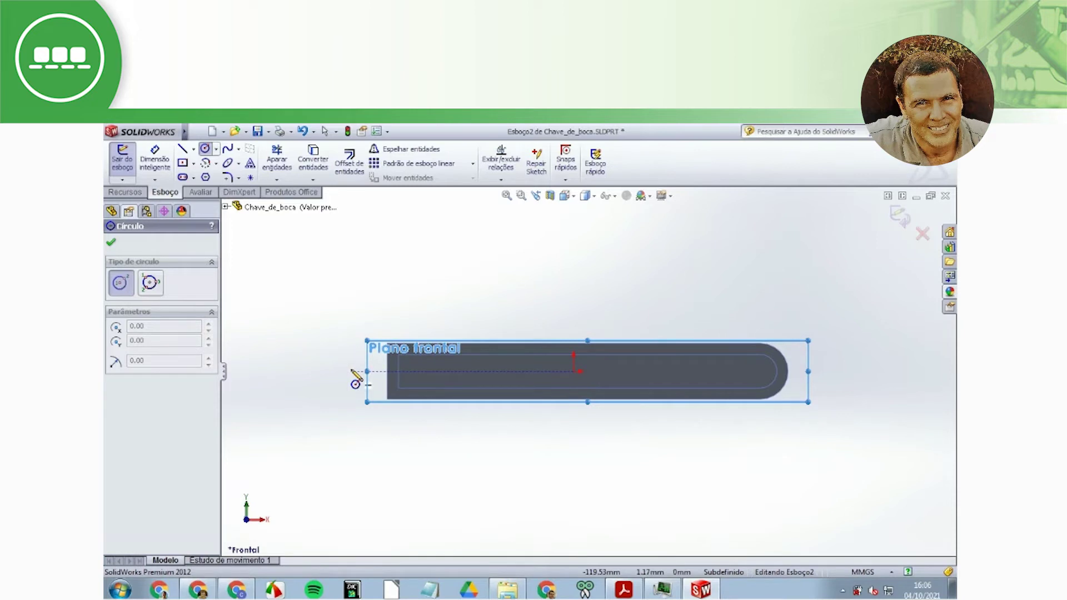
click(352, 371)
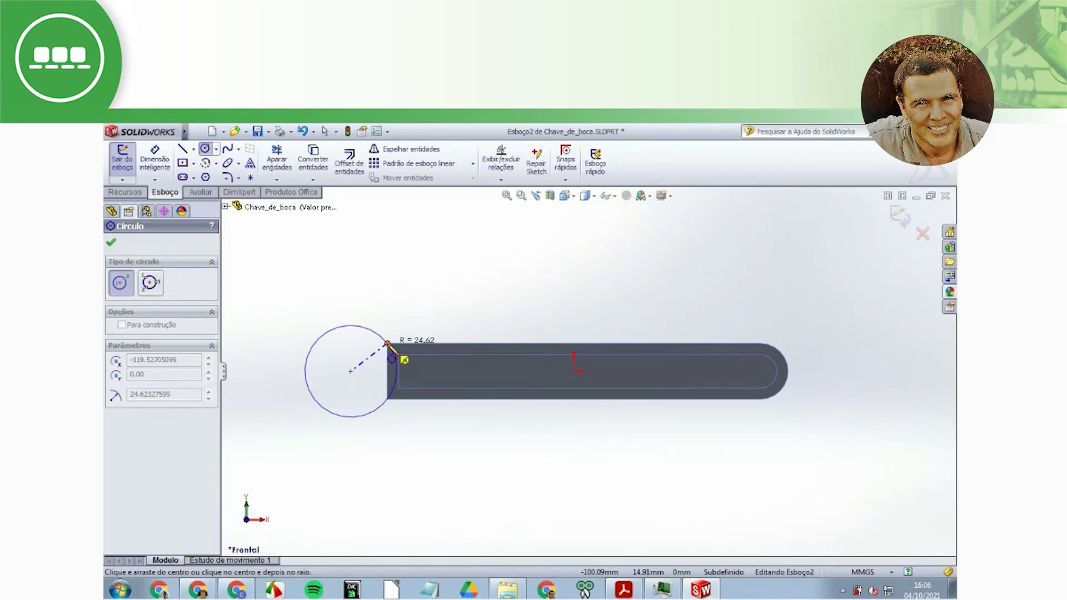
click(391, 348)
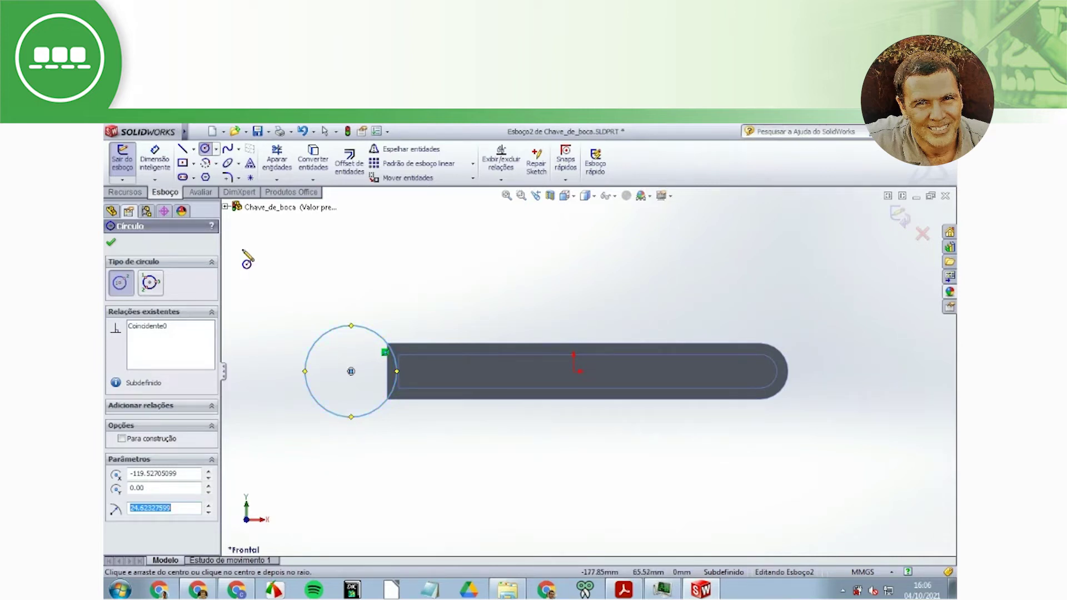
key(Escape)
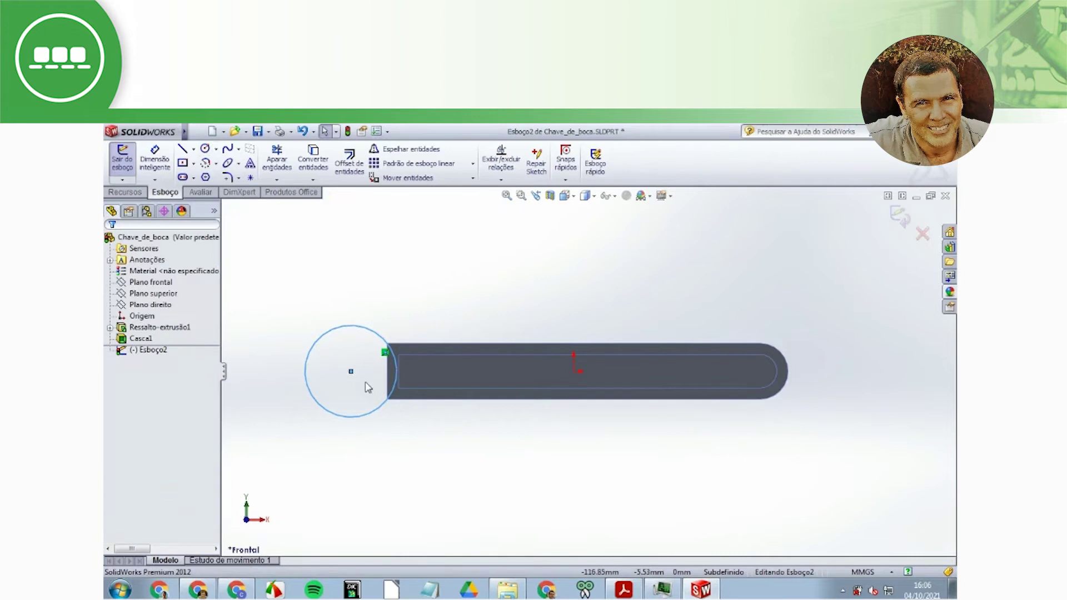
Make the circle centre horizontal with the origin and its edge coincident with the handle corner
click(575, 370)
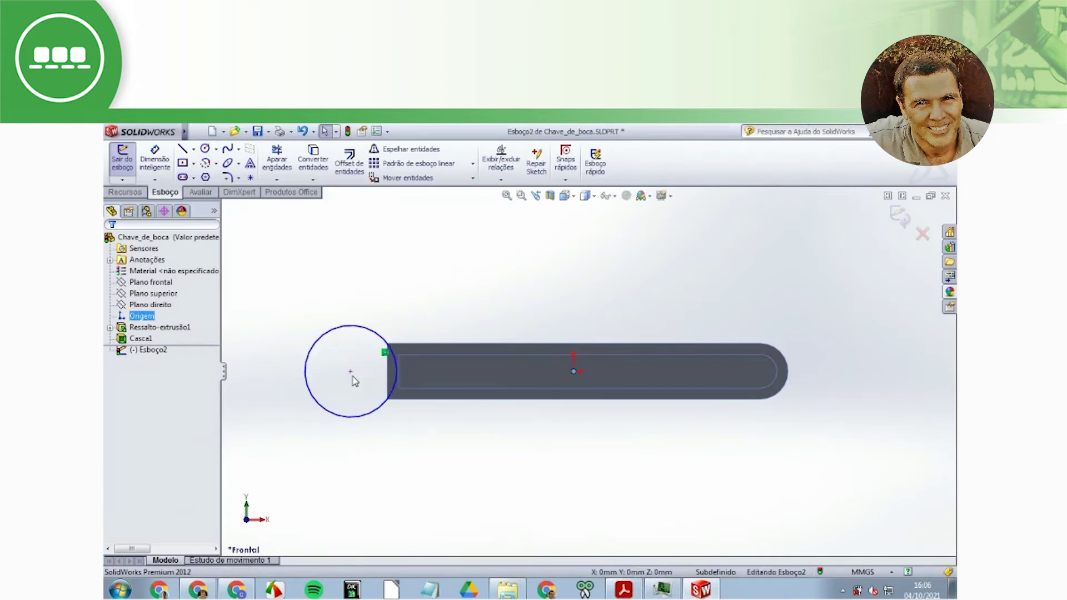
ctrl+click(351, 373)
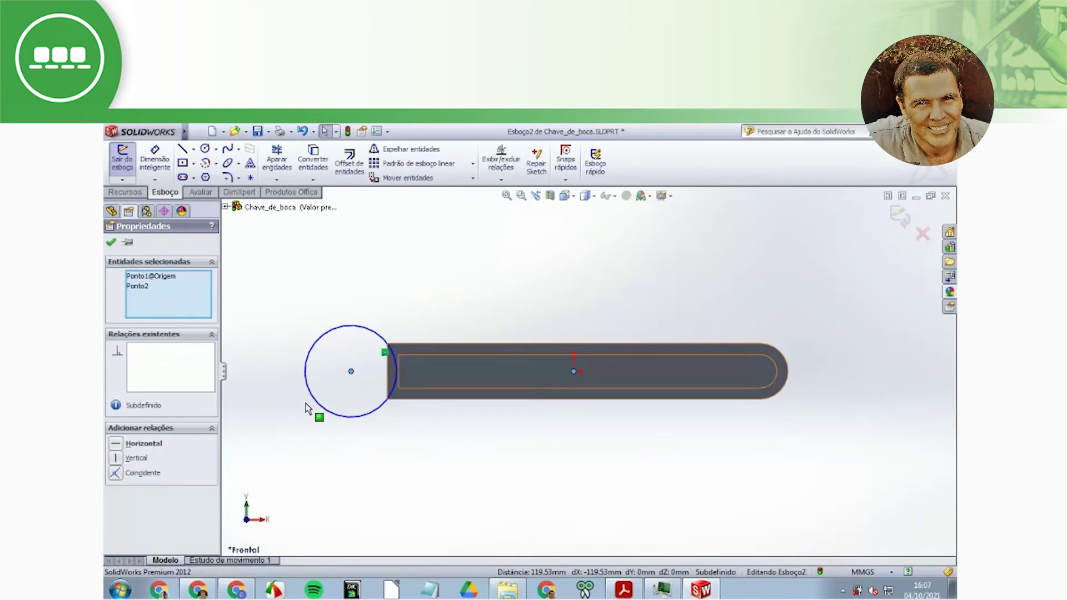
click(116, 444)
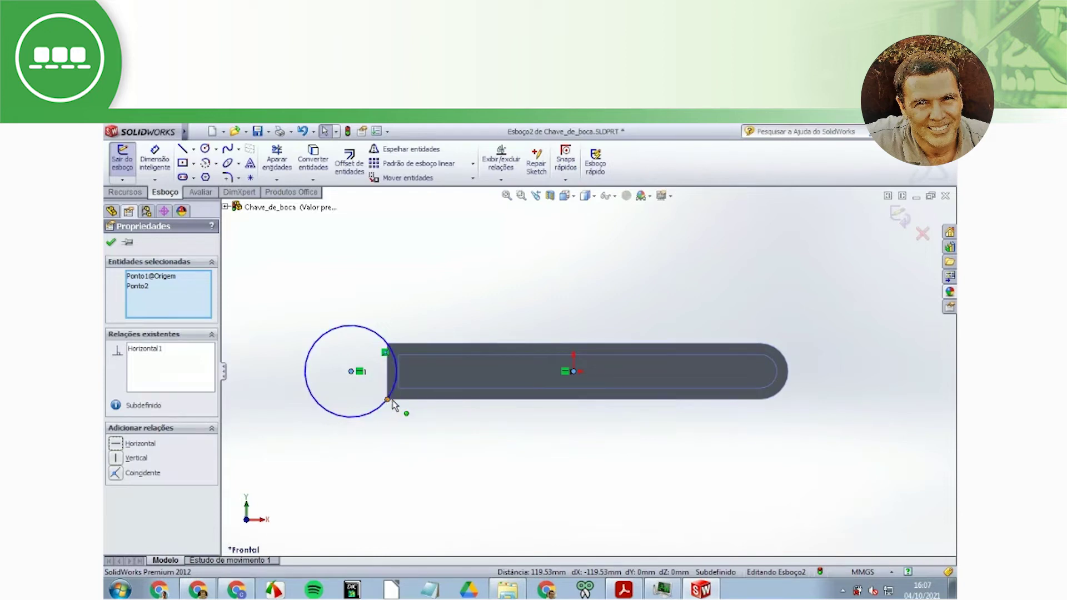
key(Escape)
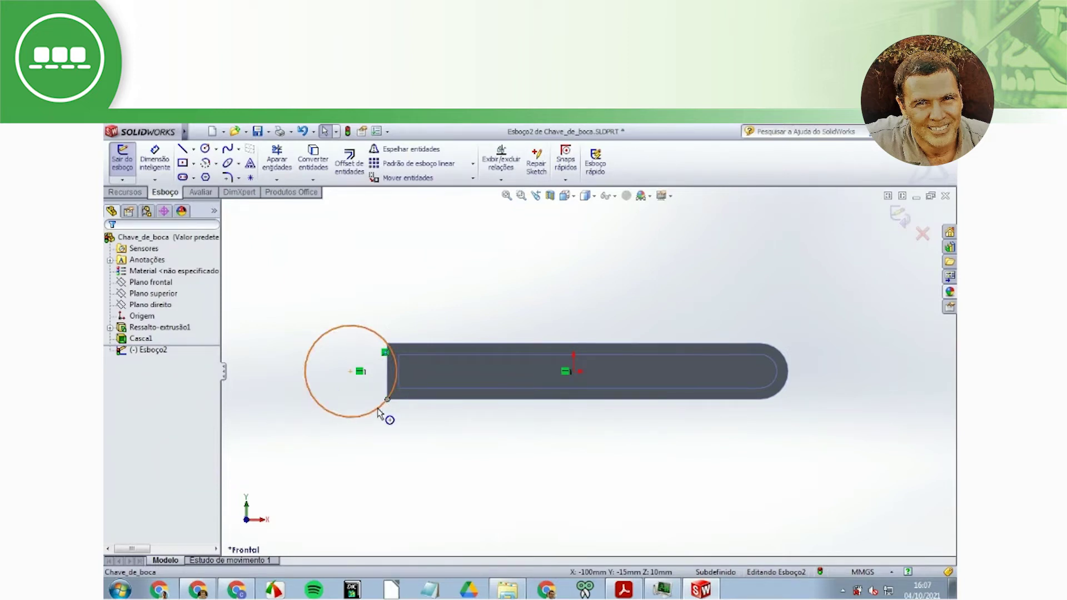
click(378, 412)
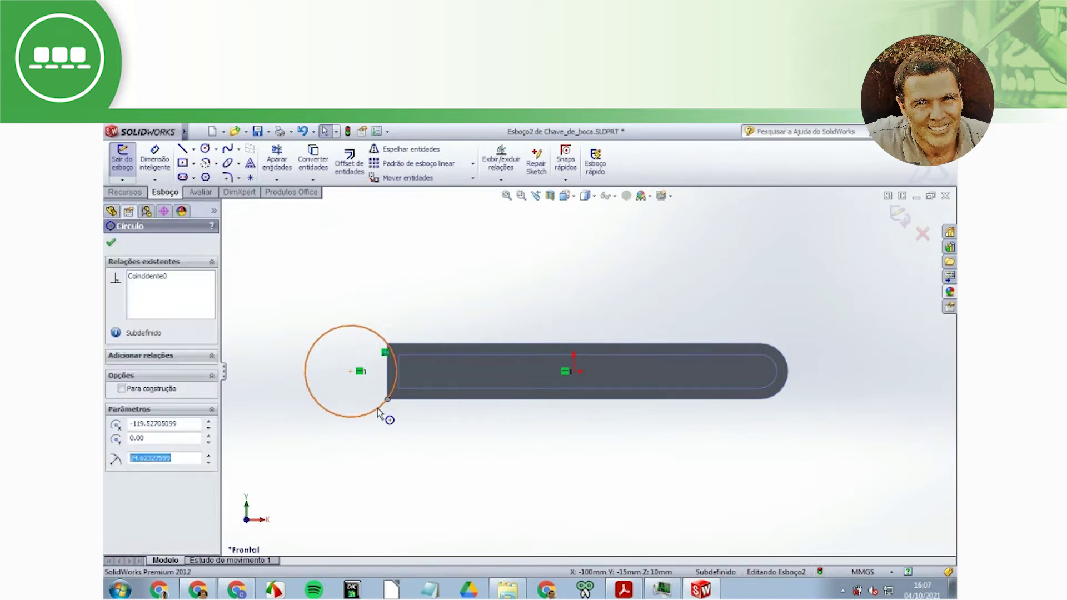
ctrl+click(387, 399)
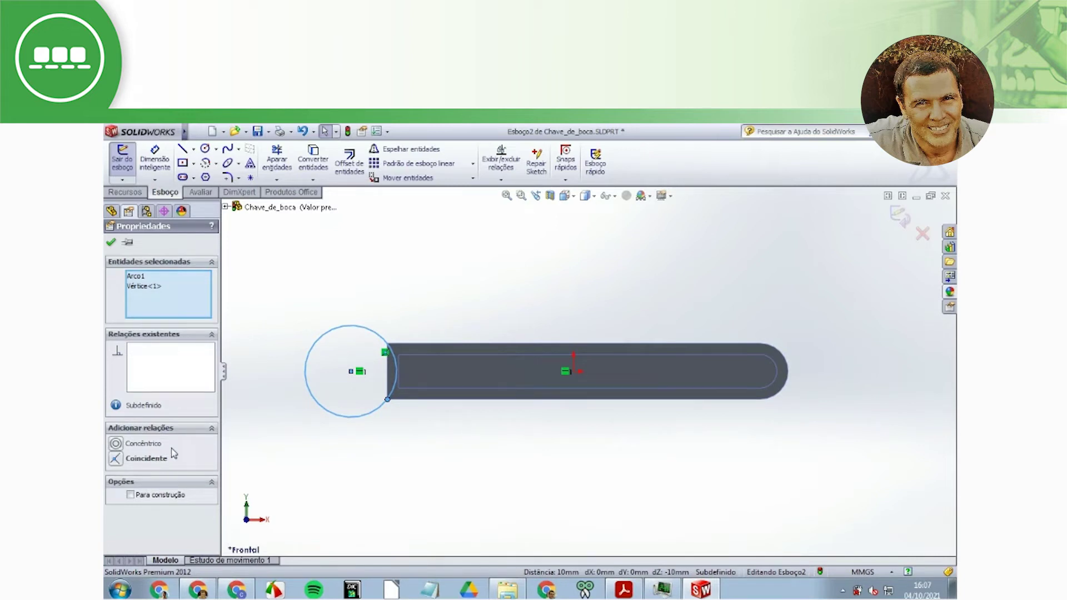
click(113, 461)
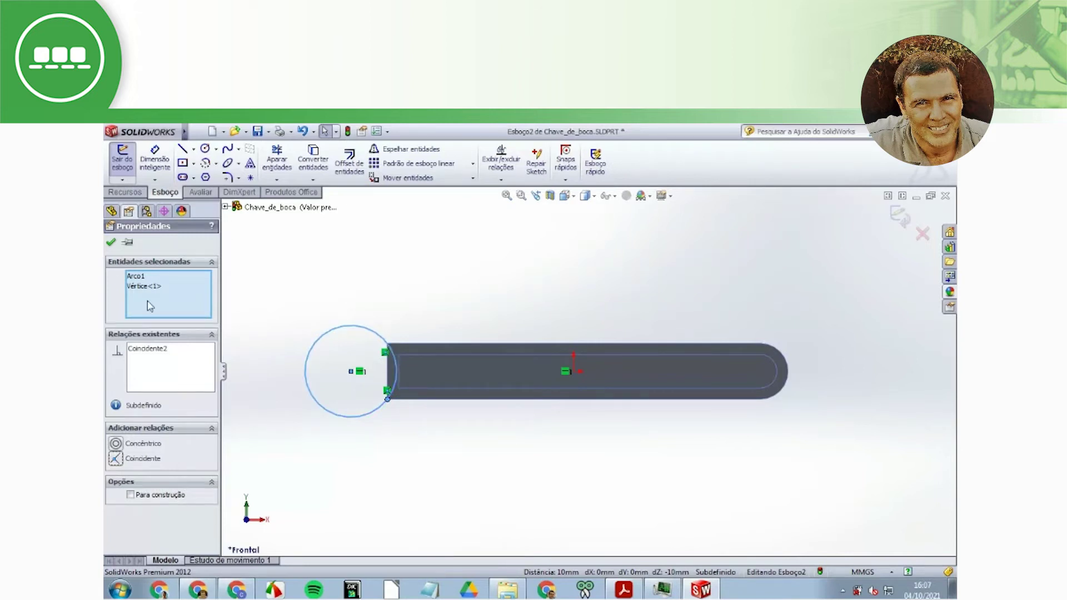
key(Escape)
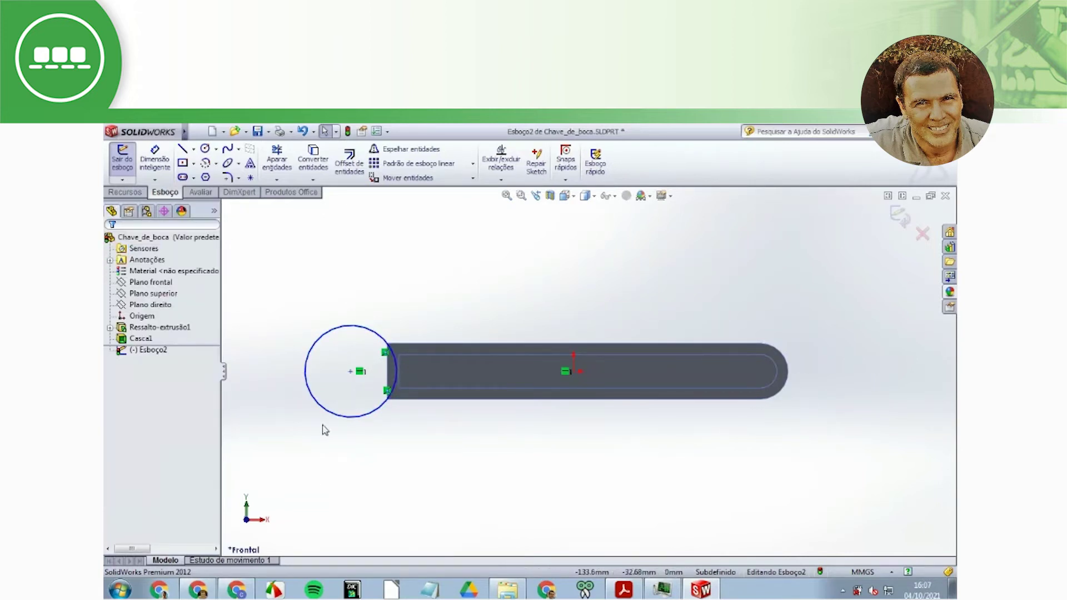
Redraw the circle on the handle axis so it meets both left-end corners (about R29.51)
key(c)
click(309, 372)
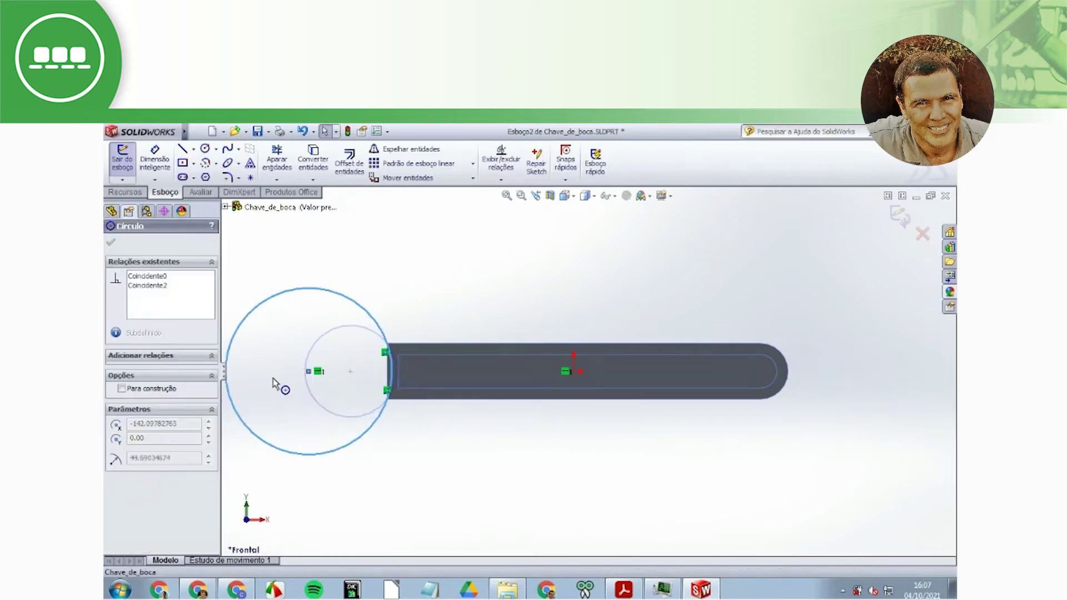
click(300, 371)
mouse_move(269, 387)
mouse_down()
mouse_move(300, 382)
mouse_move(287, 382)
mouse_up()
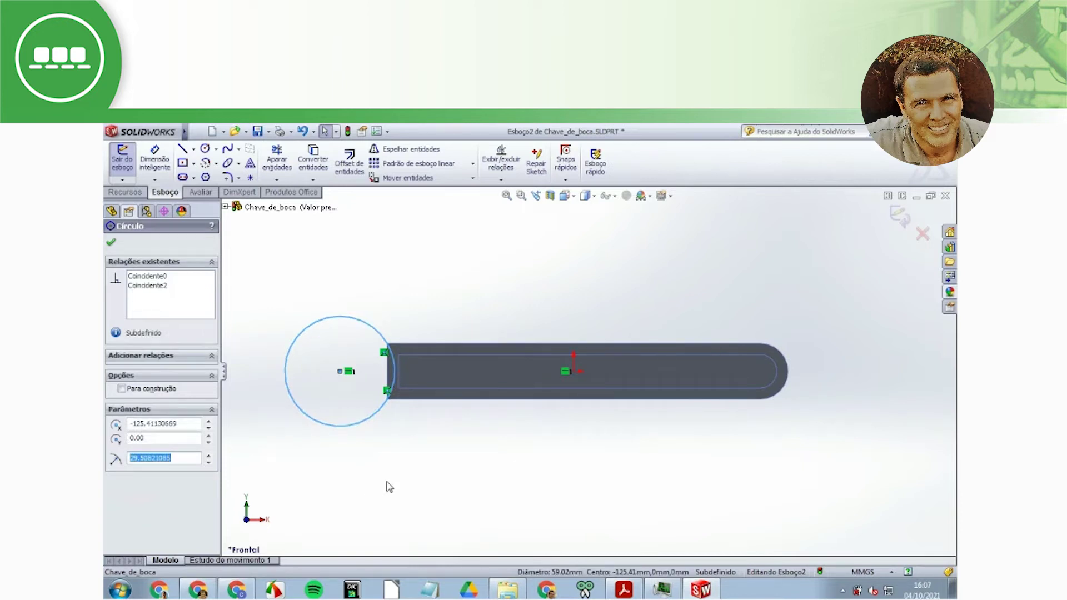
key(alt+Tab)
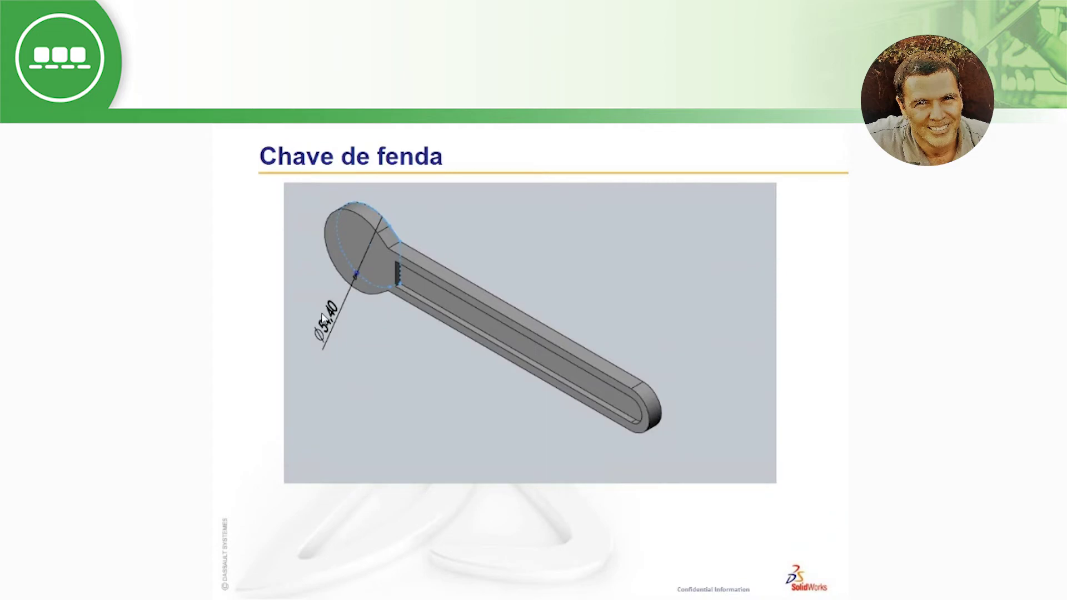
Dimension the head circle to a 54.40 mm diameter
key(alt+Tab)
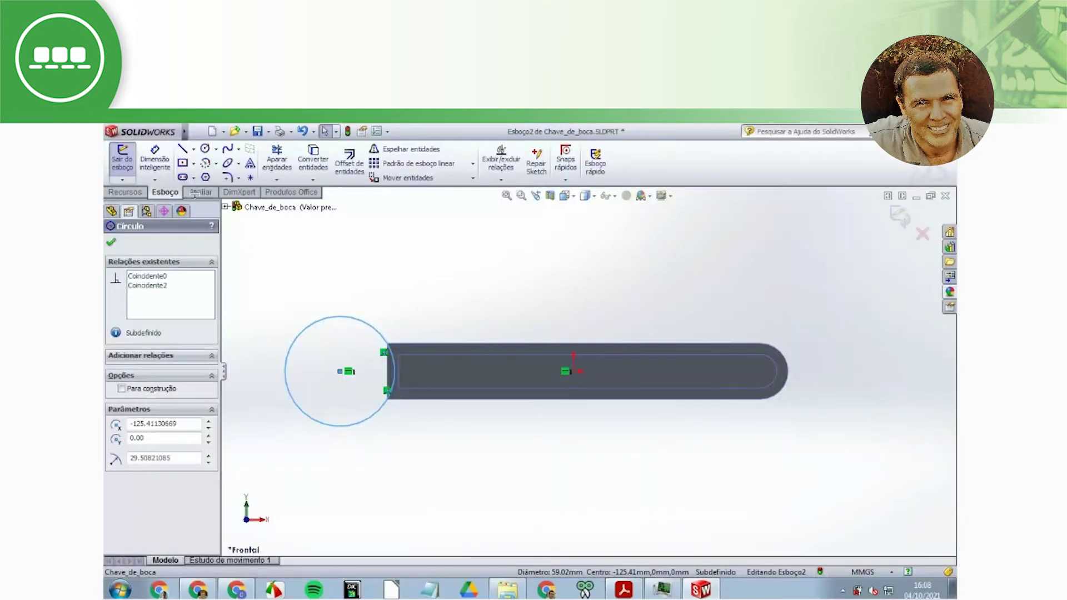
click(154, 160)
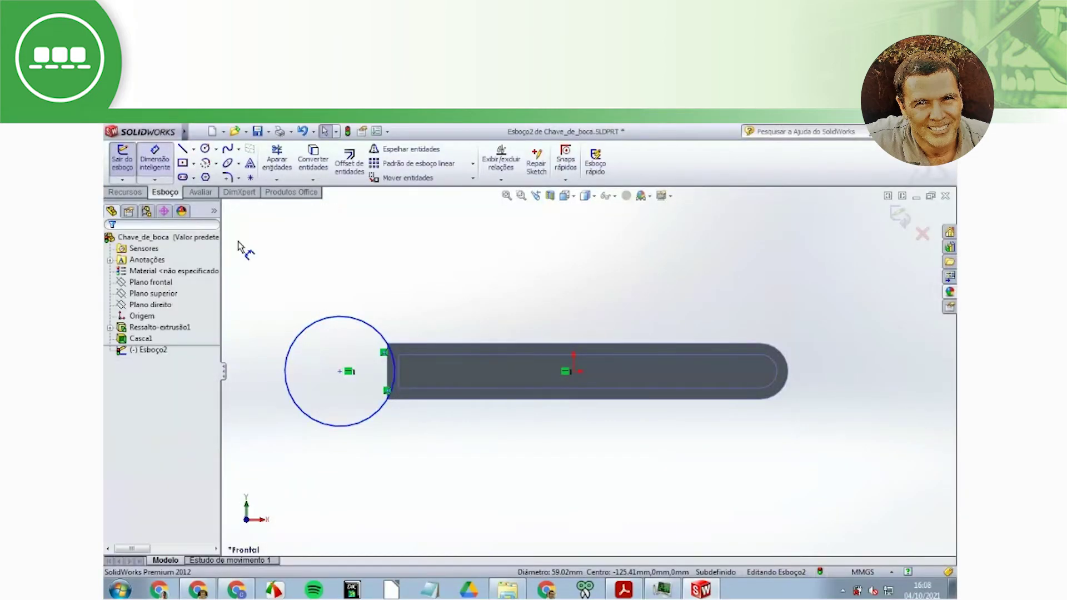
click(315, 317)
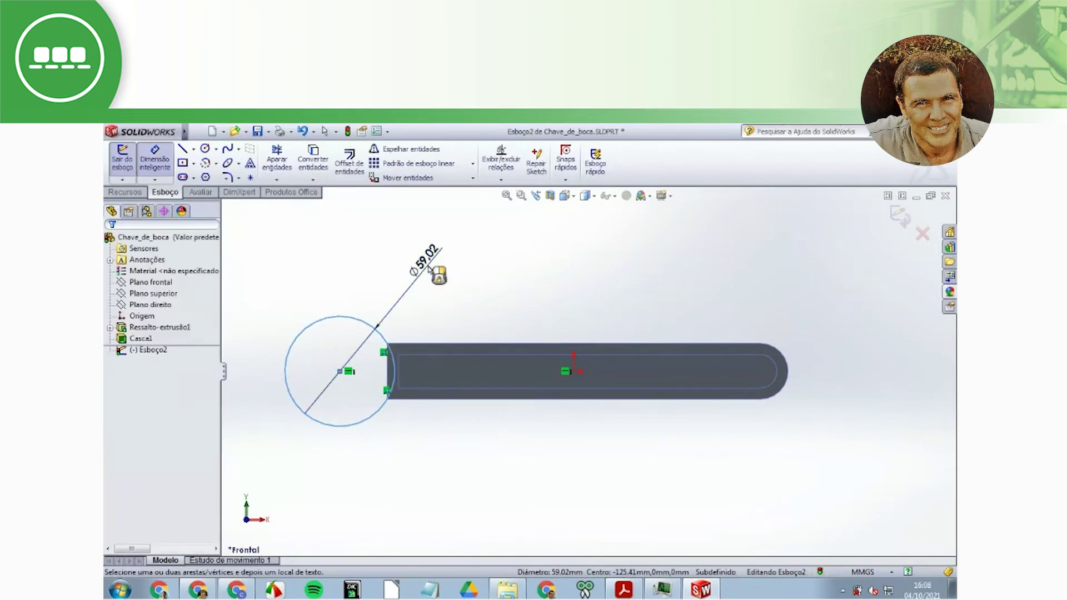
click(429, 269)
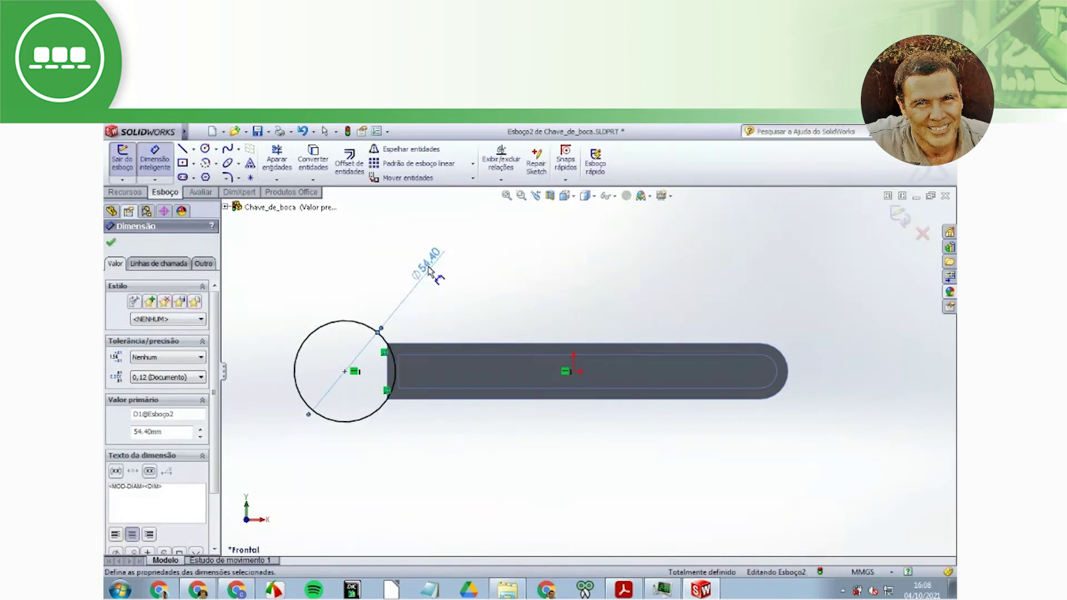
Extrude the head circle 10 mm into a round head and show it in isometric view
mouse_move(475, 280)
middle_down()
mouse_move(571, 287)
mouse_move(552, 351)
mouse_move(528, 376)
mouse_move(538, 393)
middle_up()
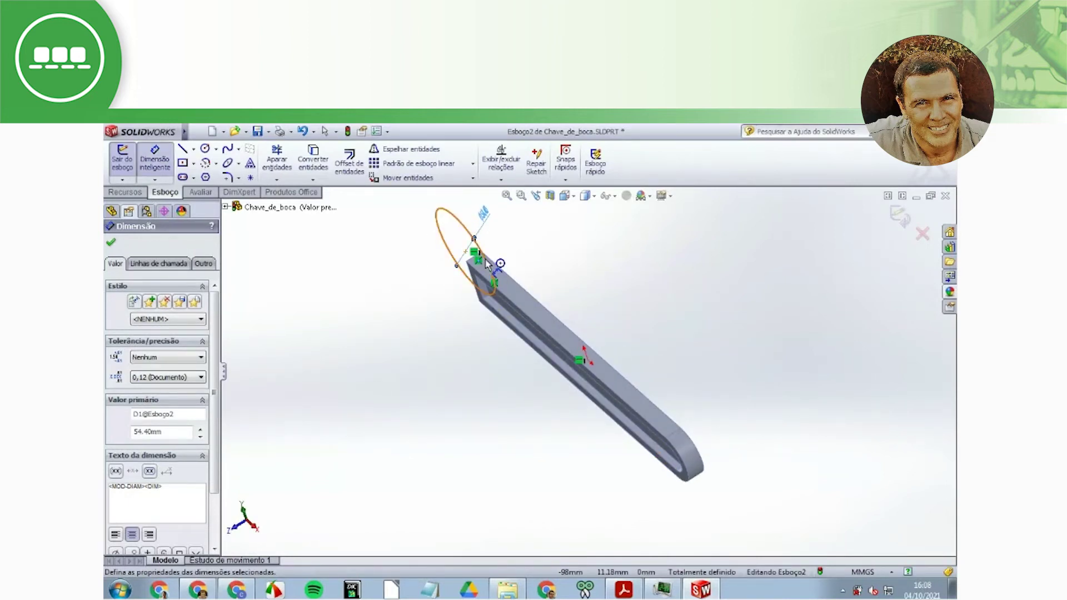
click(125, 193)
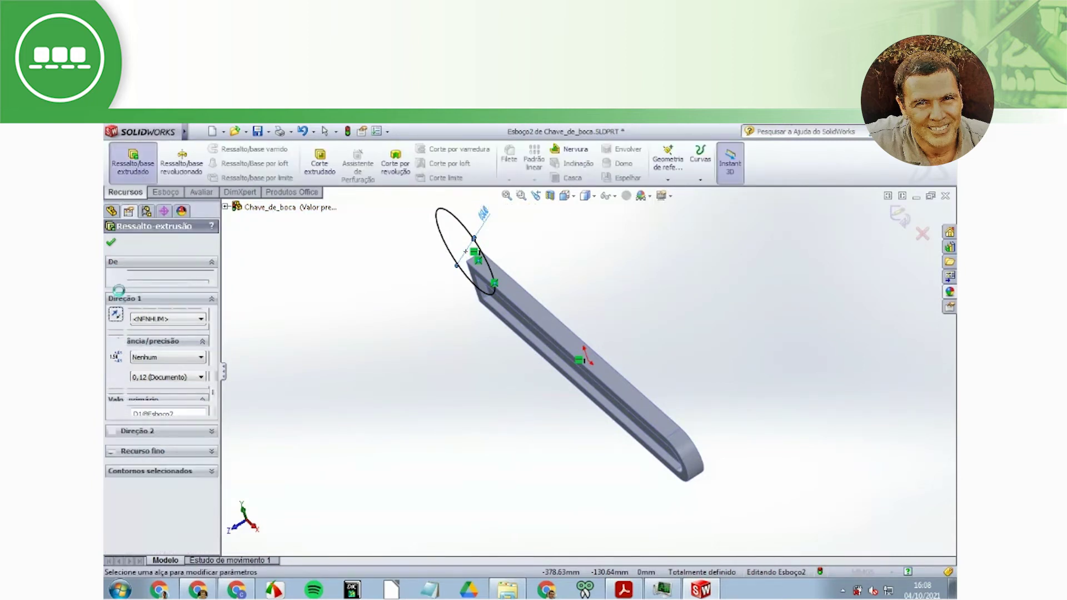
click(113, 244)
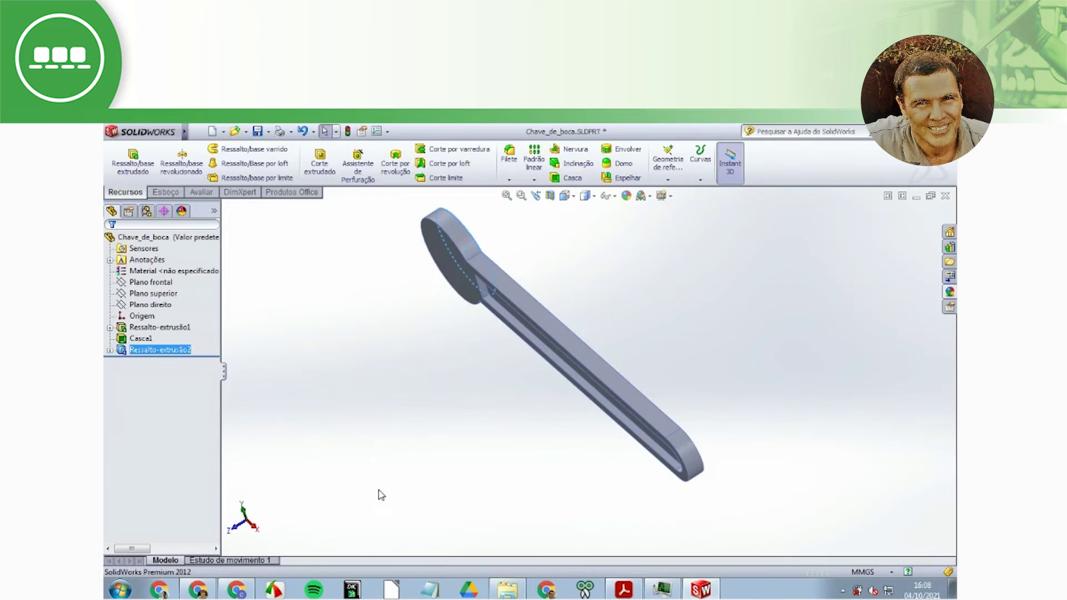
key(ctrl+7)
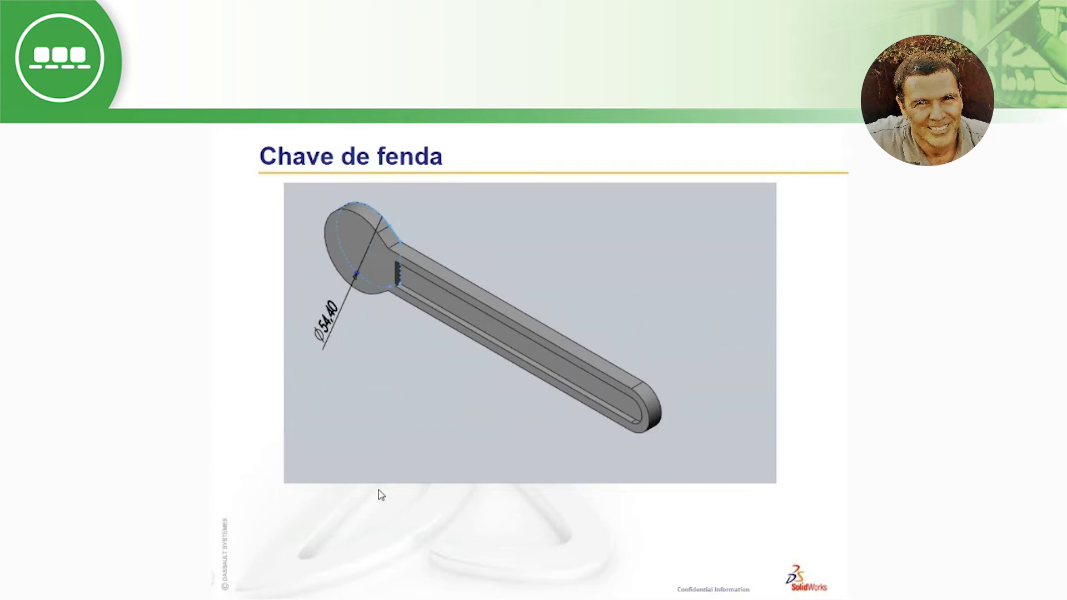
Advance the presentation to the slide showing the Ø25 jaw cut
click(382, 495)
click(381, 494)
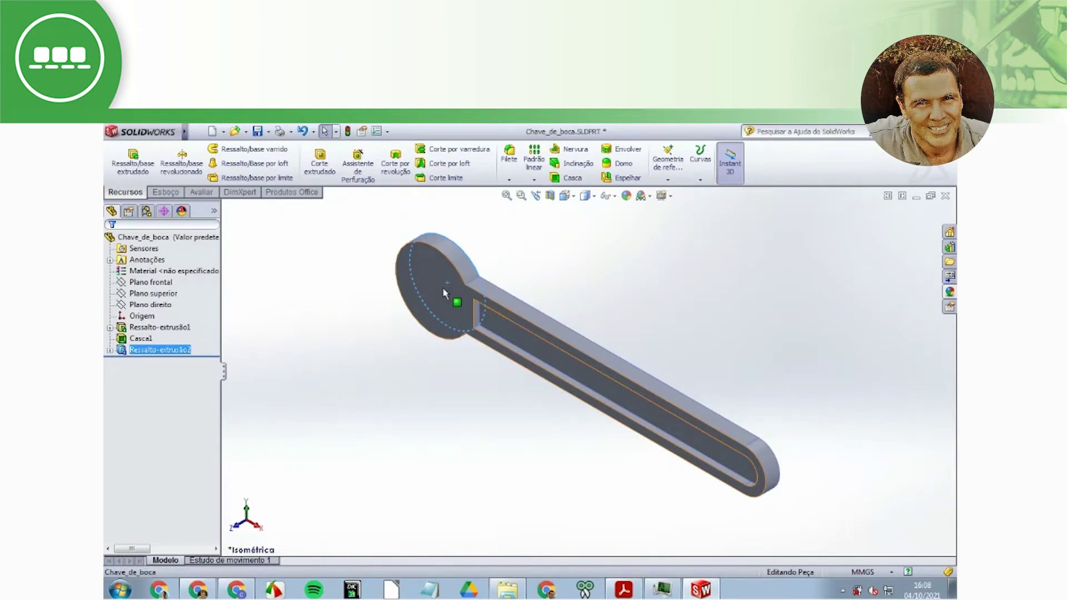
Open a new sketch, Esboço3, on the wrench's flat front face, viewed from the front
click(443, 289)
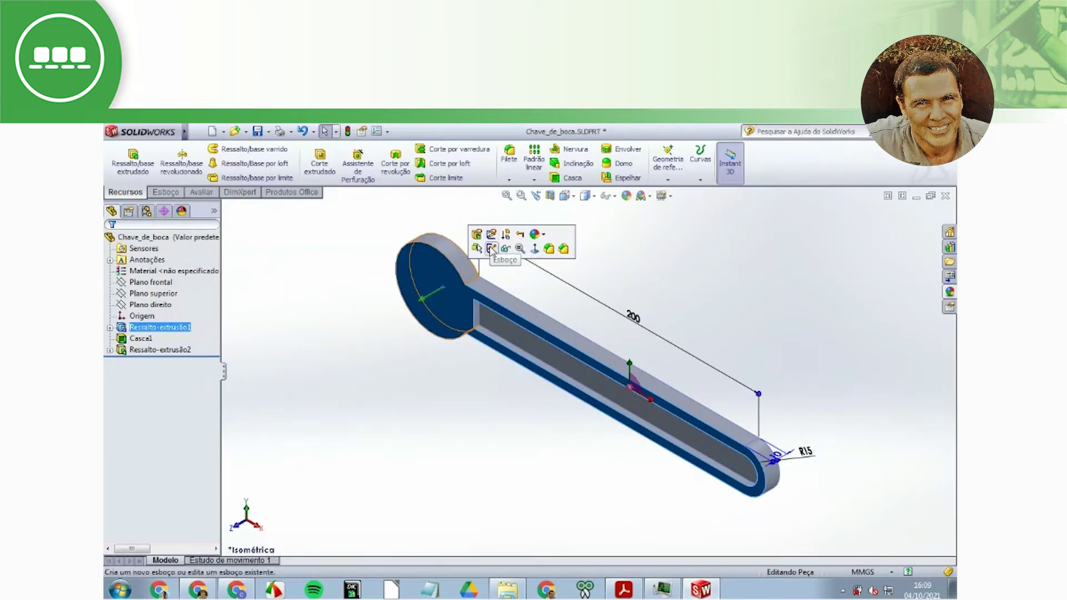
click(491, 248)
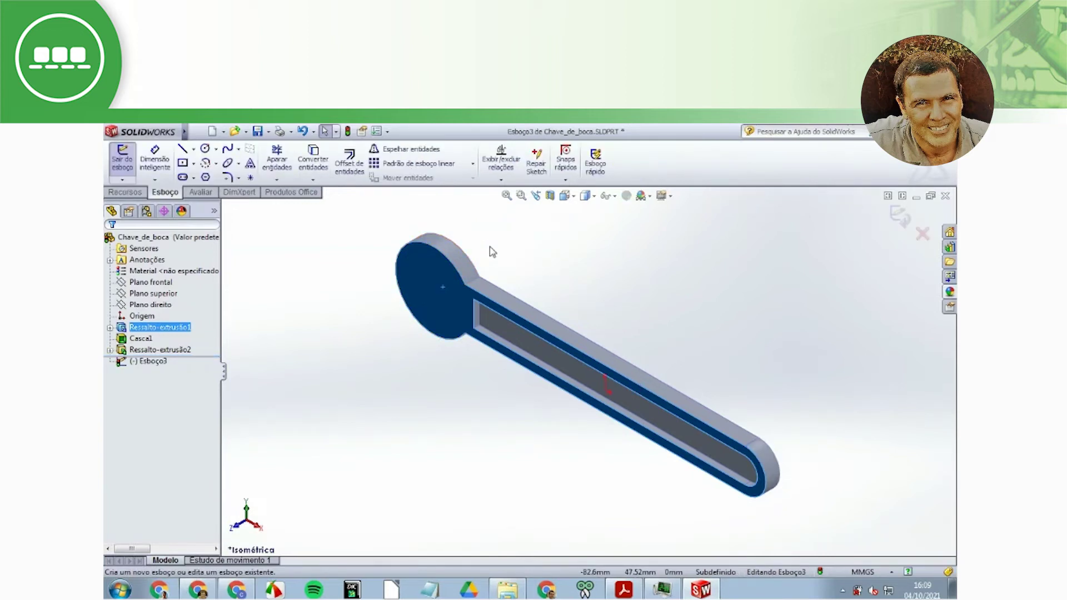
key(ctrl+1)
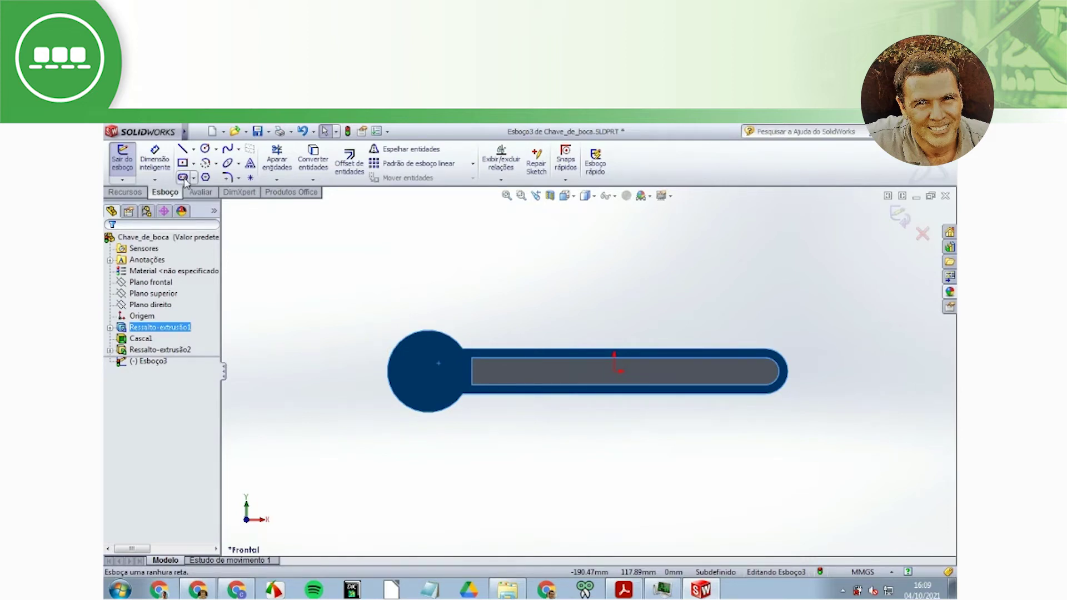
click(183, 178)
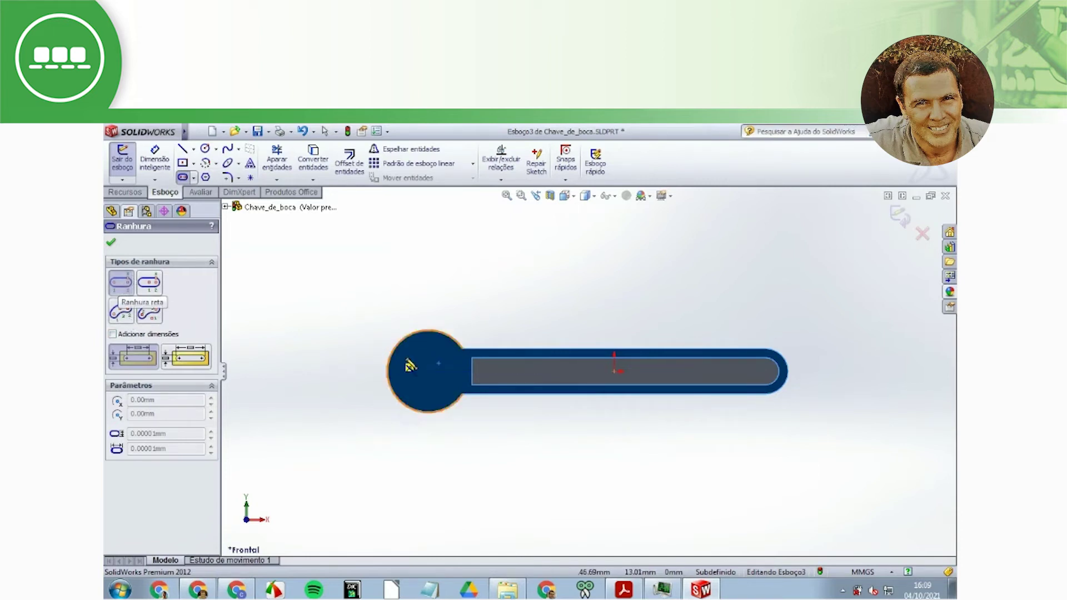
Draw a straight slot about 27.20 mm long from the head's left edge to its centre
scroll(414, 381, down, 3)
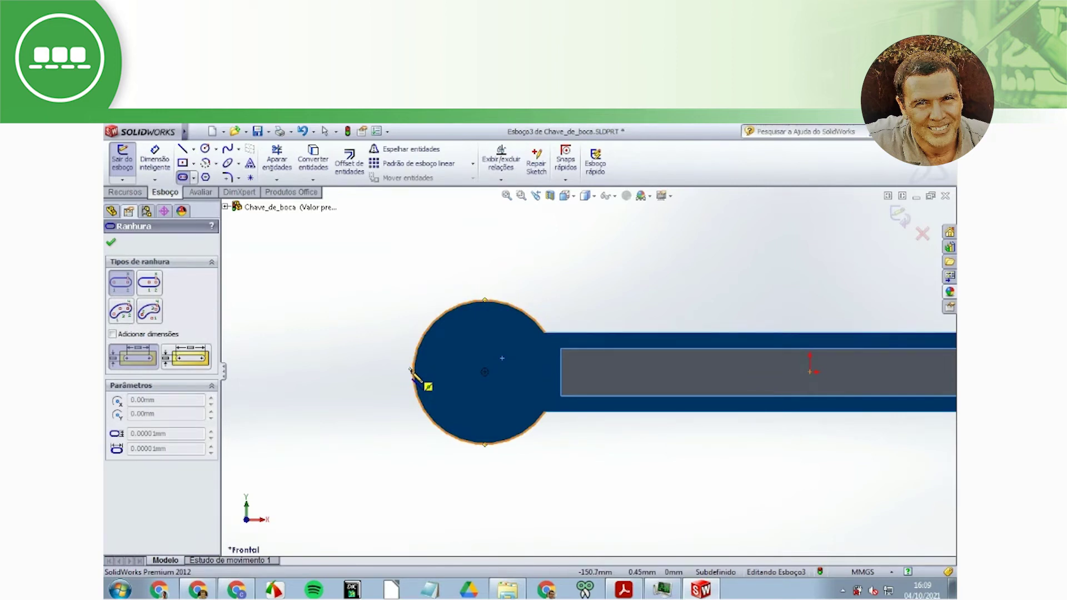
click(411, 370)
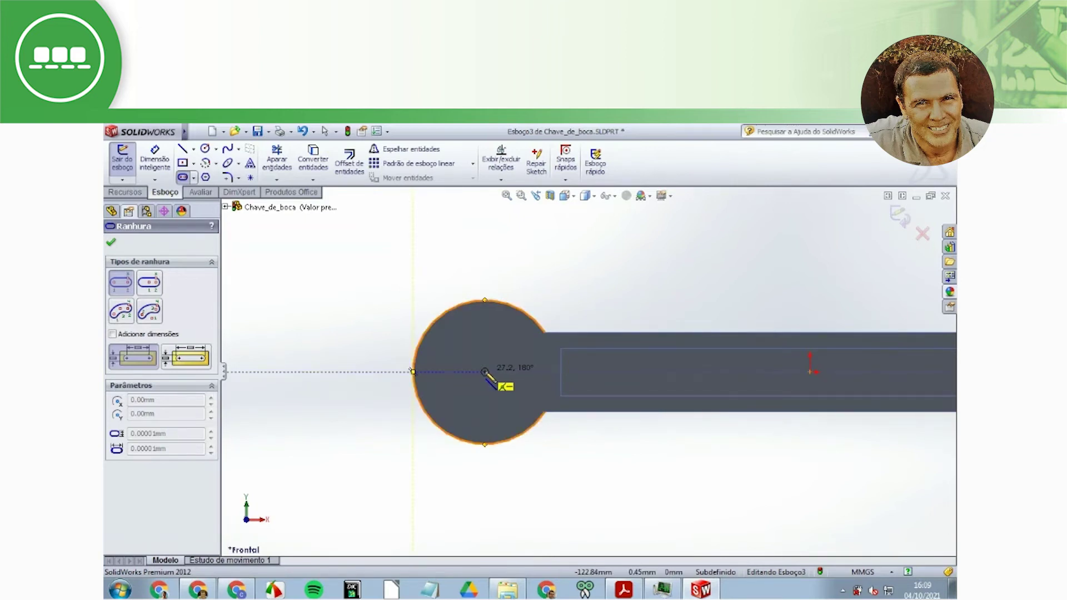
click(485, 372)
click(520, 351)
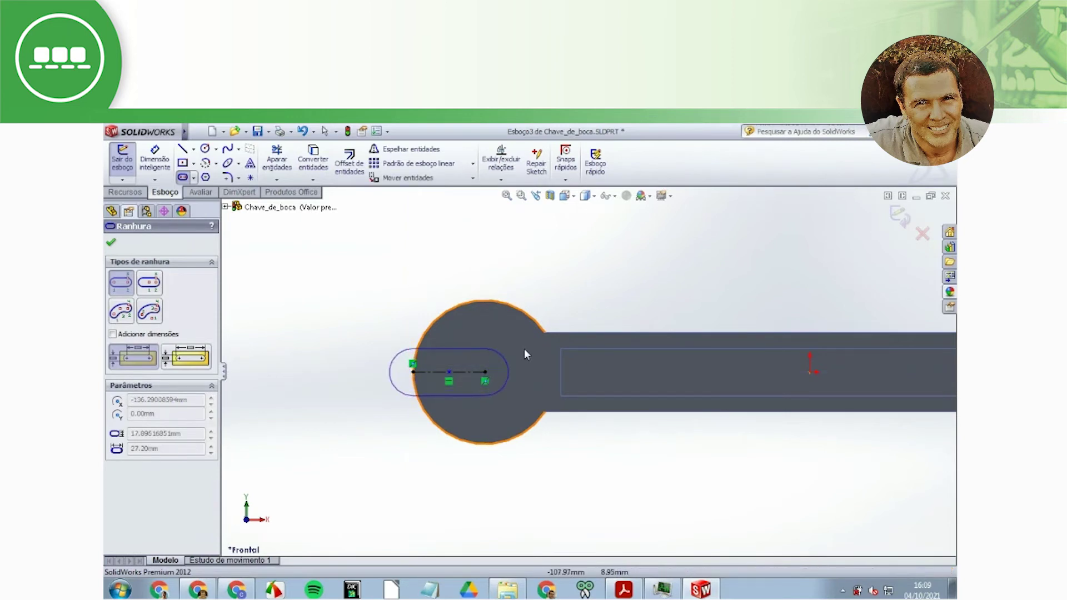
click(536, 341)
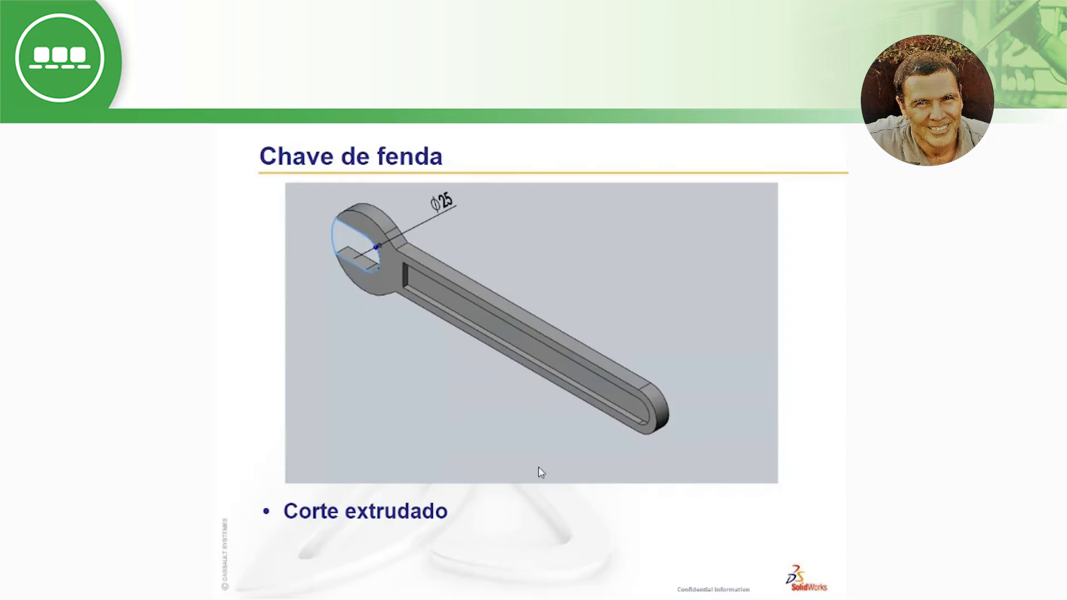
Dimension the slot's rounded end to R12.50 (entered as 25/2), fully defining the sketch
key(alt+Tab)
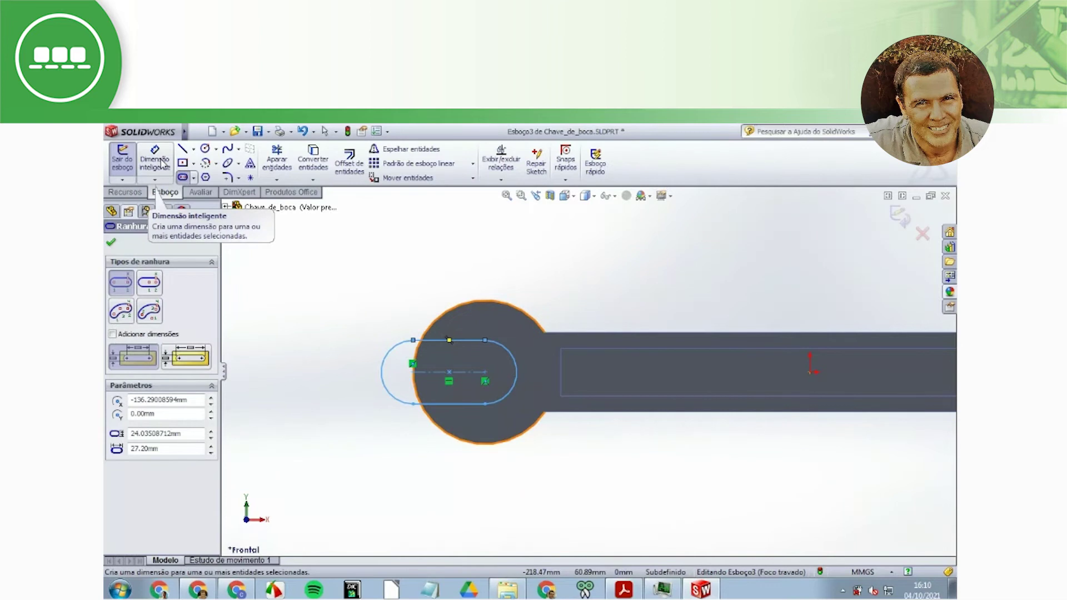
click(159, 163)
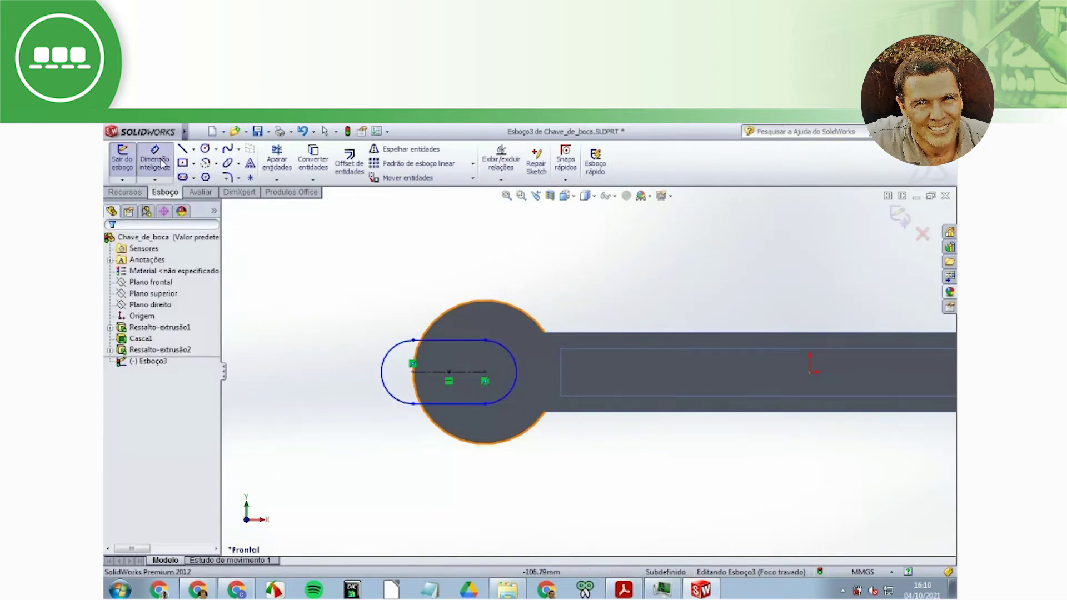
click(512, 360)
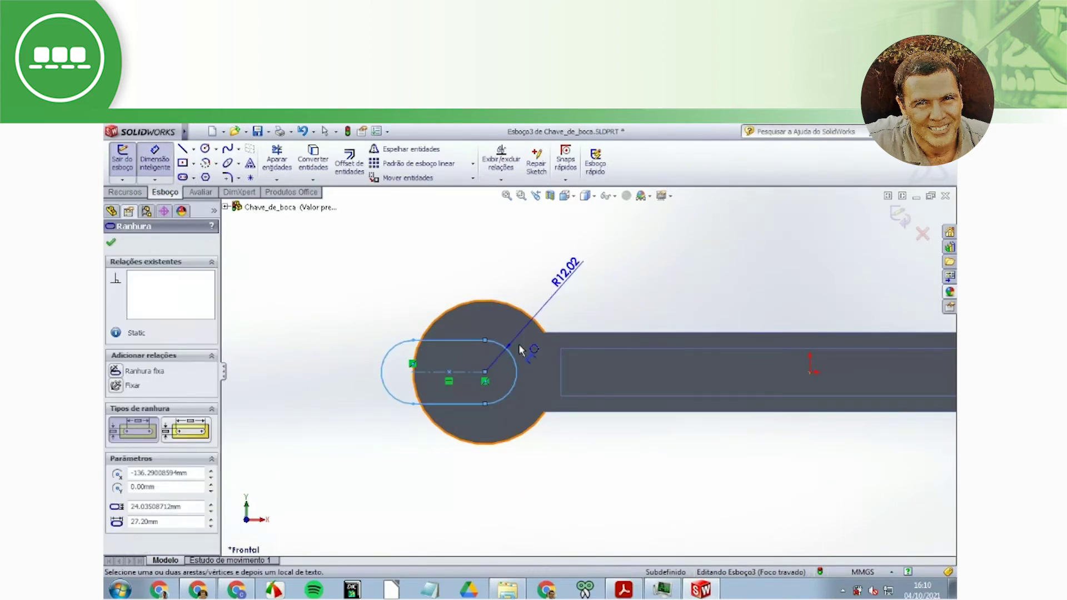
click(519, 345)
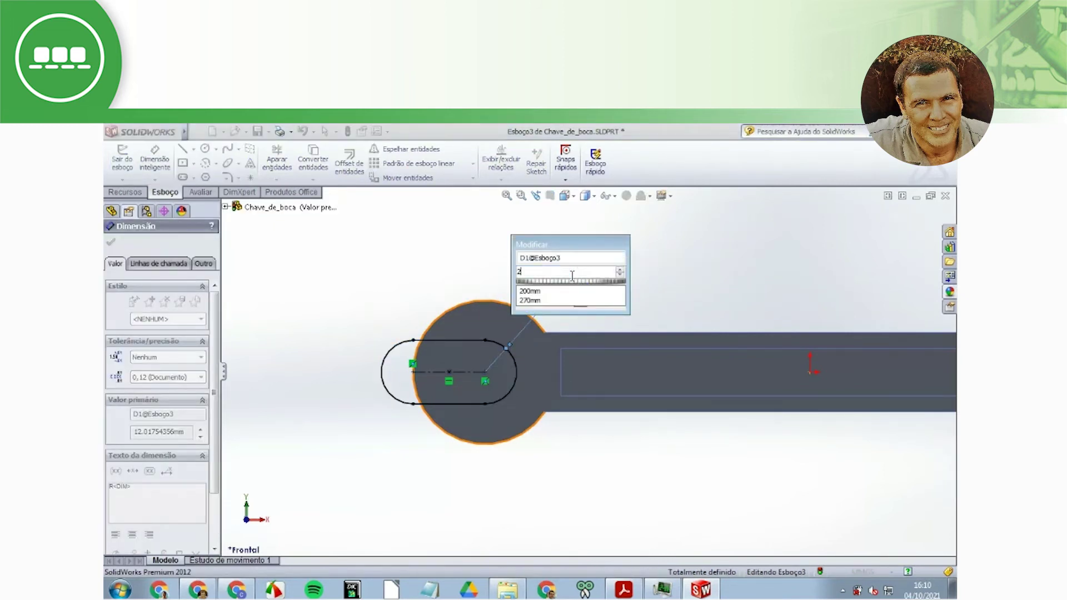
text(25/)
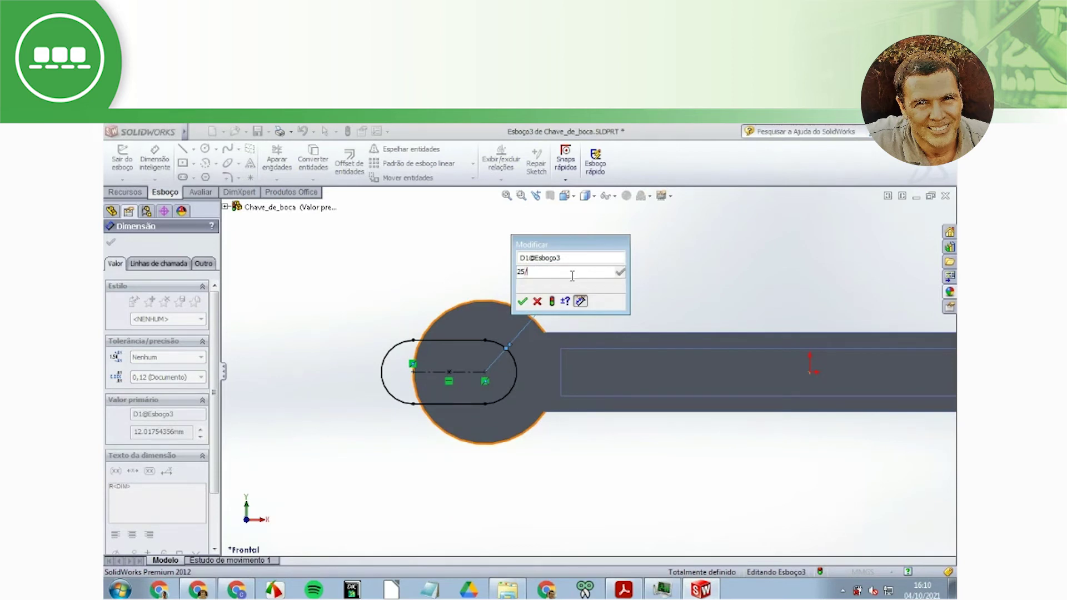
text(2)
key(Return)
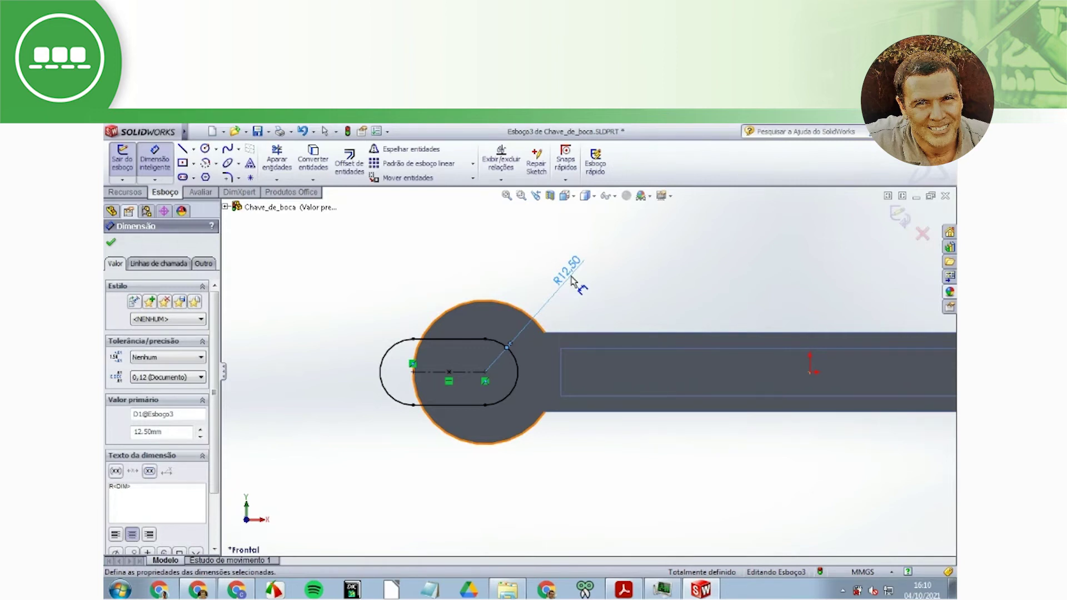
click(634, 276)
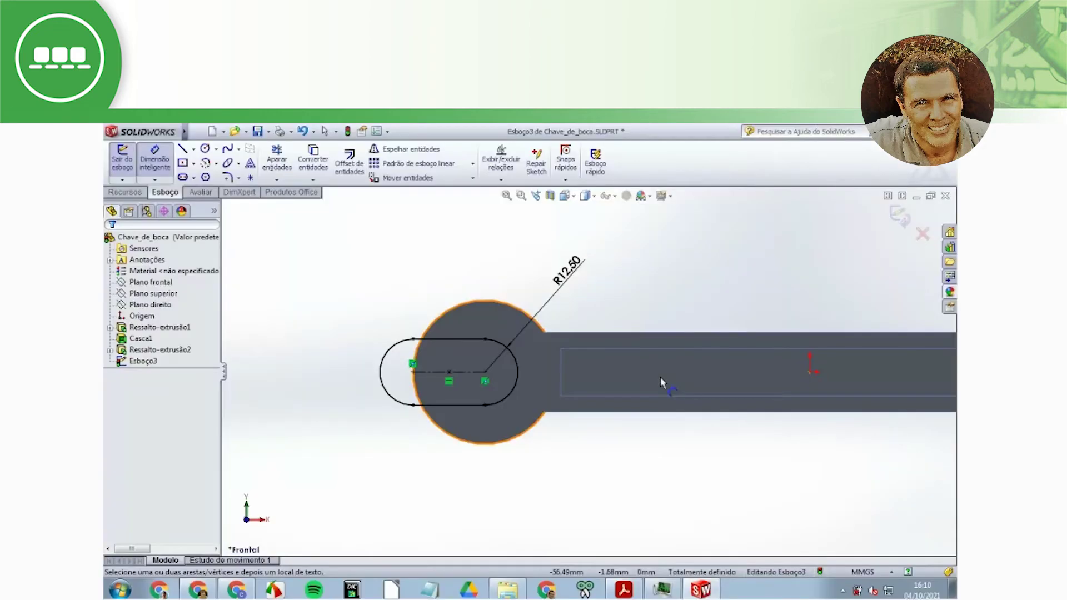
click(125, 192)
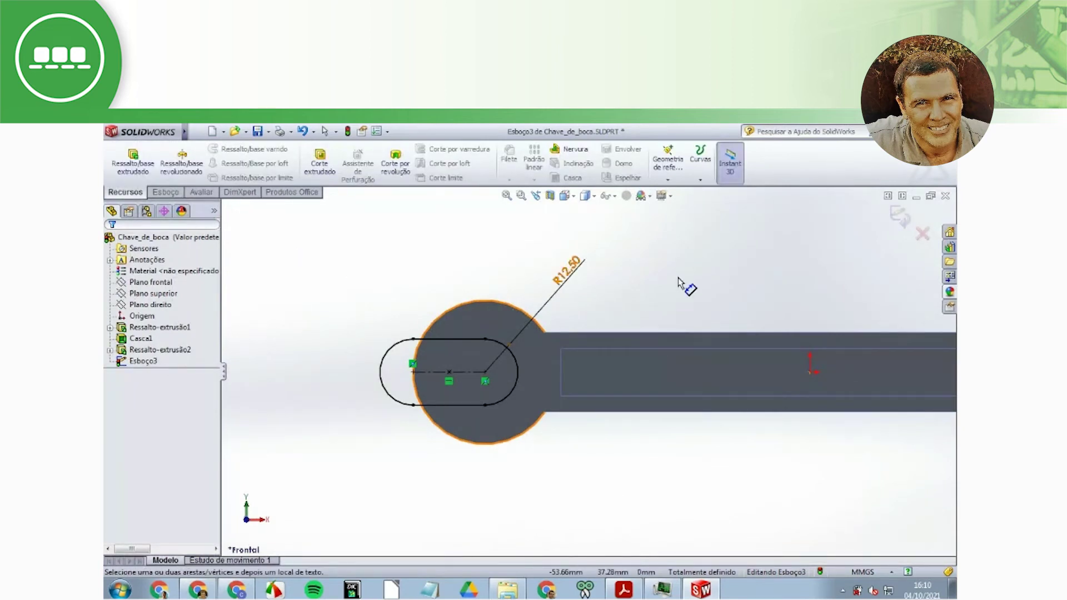
Draw a circle centred on the arc at the handle's rounded end
scroll(723, 291, up, 2)
scroll(743, 296, up, 1)
scroll(790, 328, up, 1)
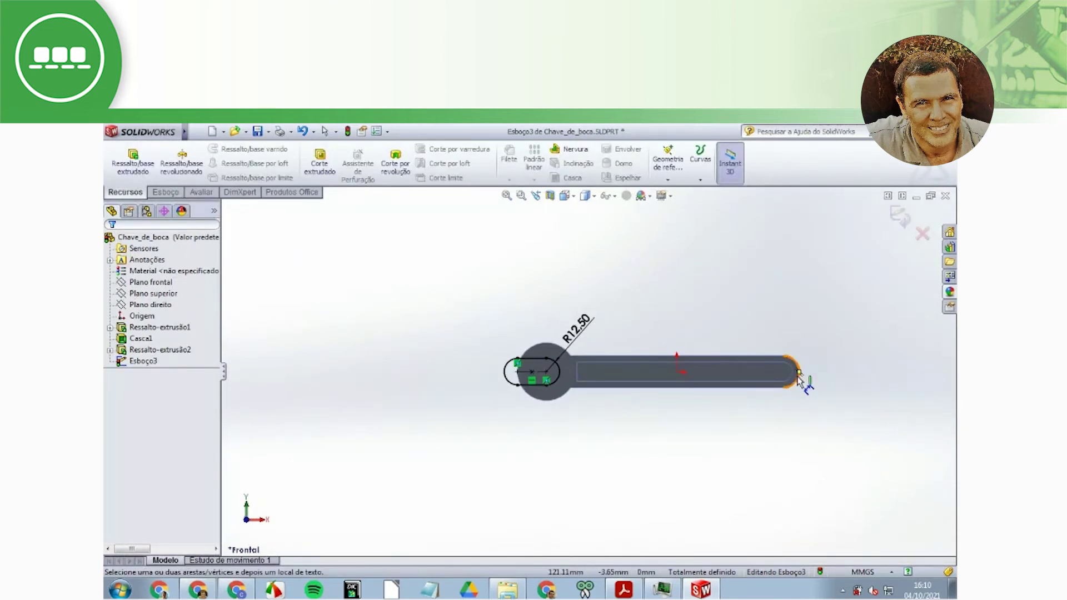
scroll(806, 376, down, 1)
scroll(795, 382, down, 2)
scroll(792, 382, down, 1)
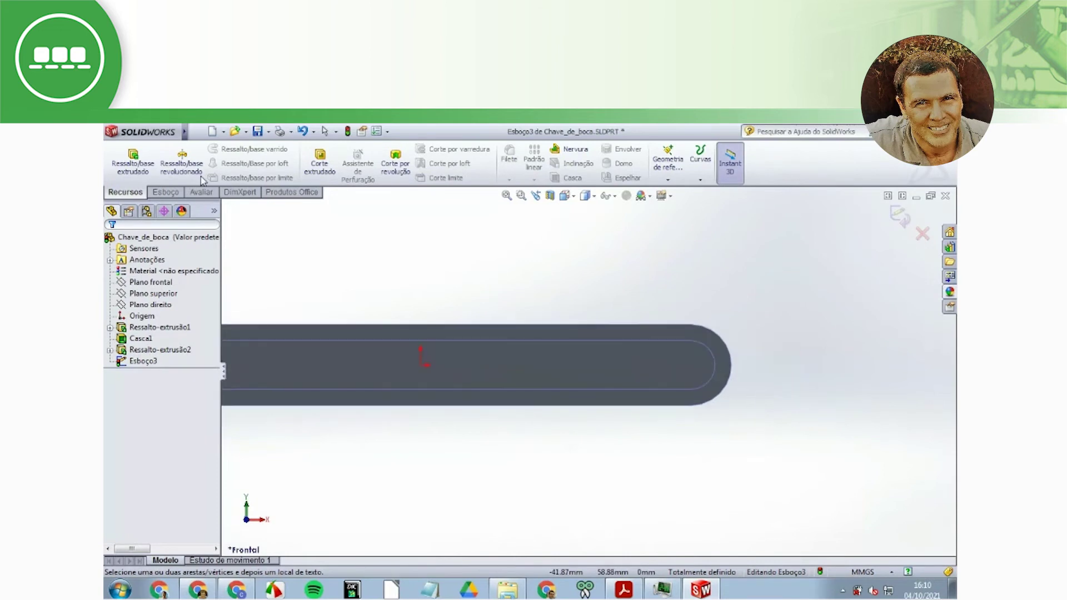
click(165, 191)
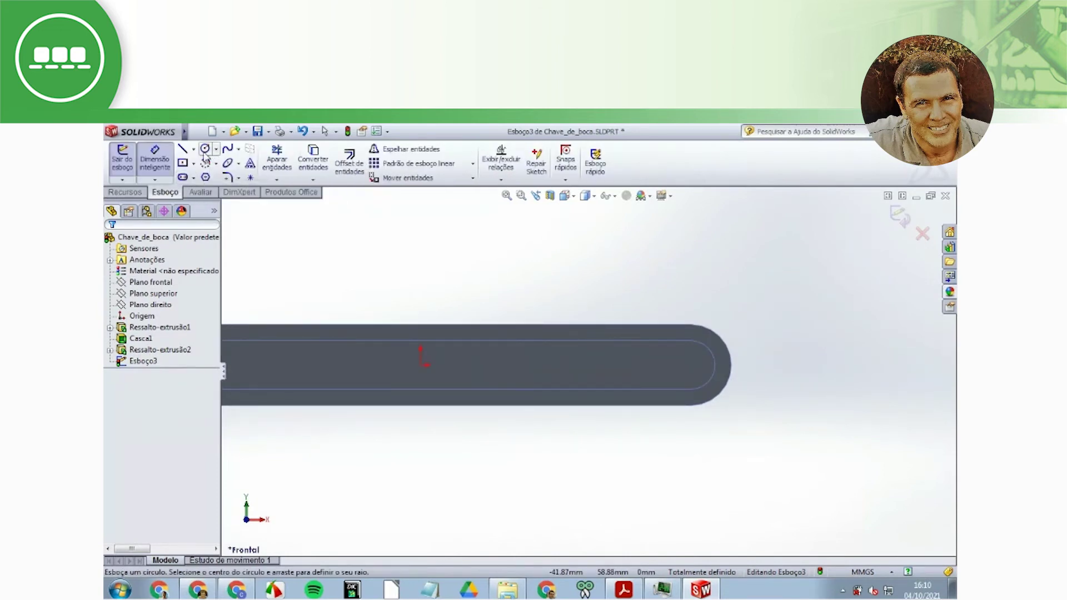
click(205, 149)
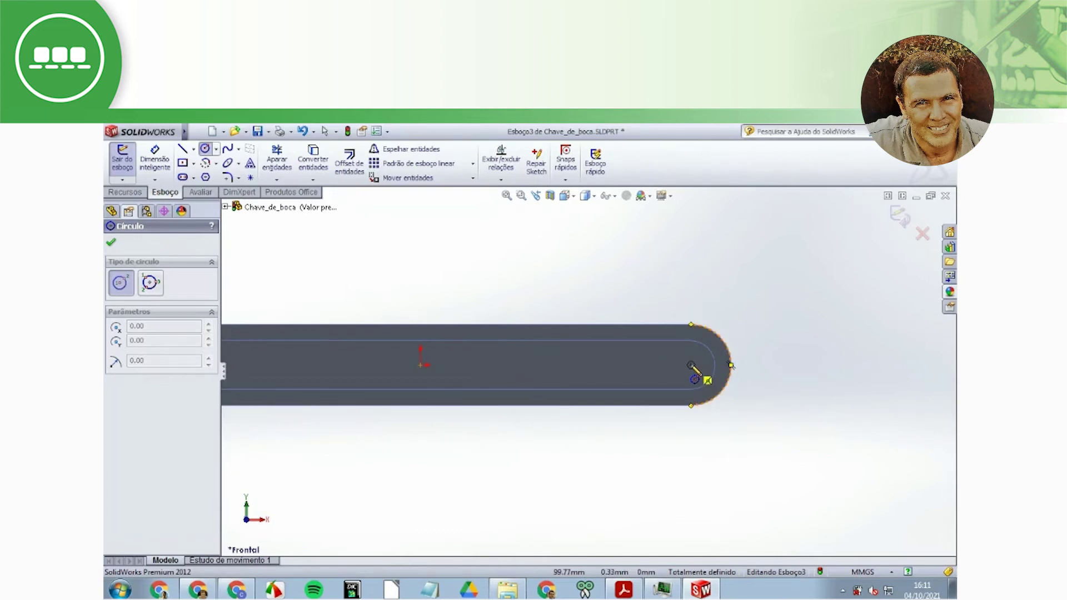
click(691, 365)
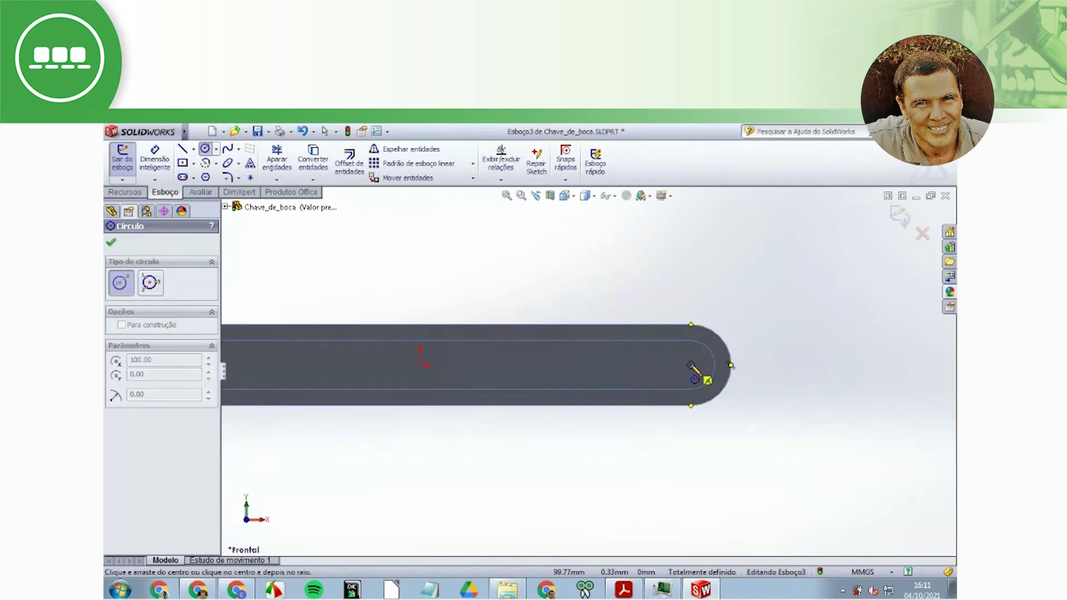
click(708, 366)
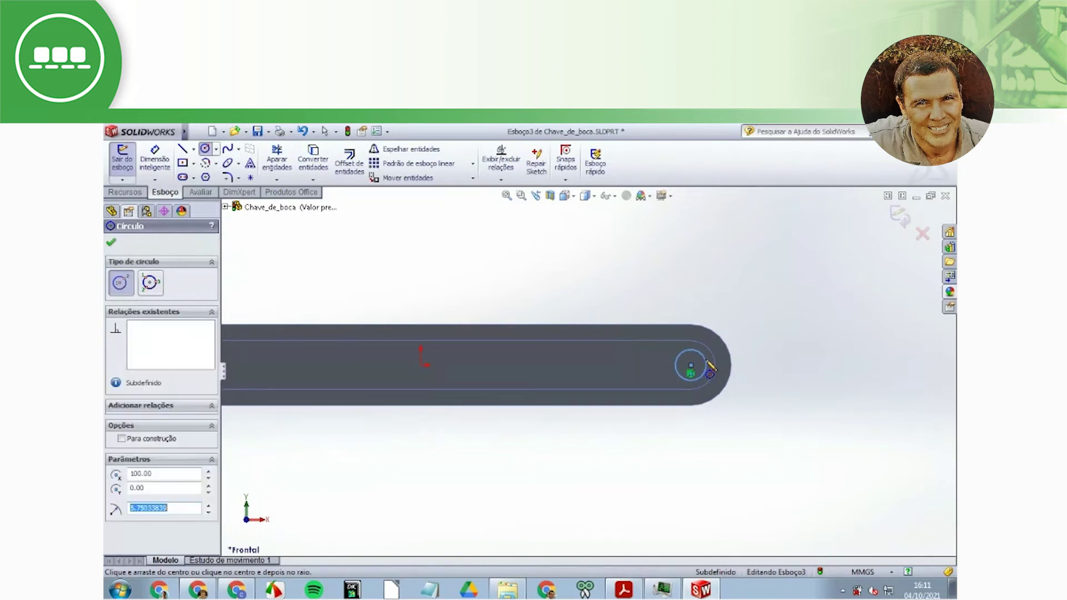
Dimension the end circle to a 12 mm diameter
click(156, 161)
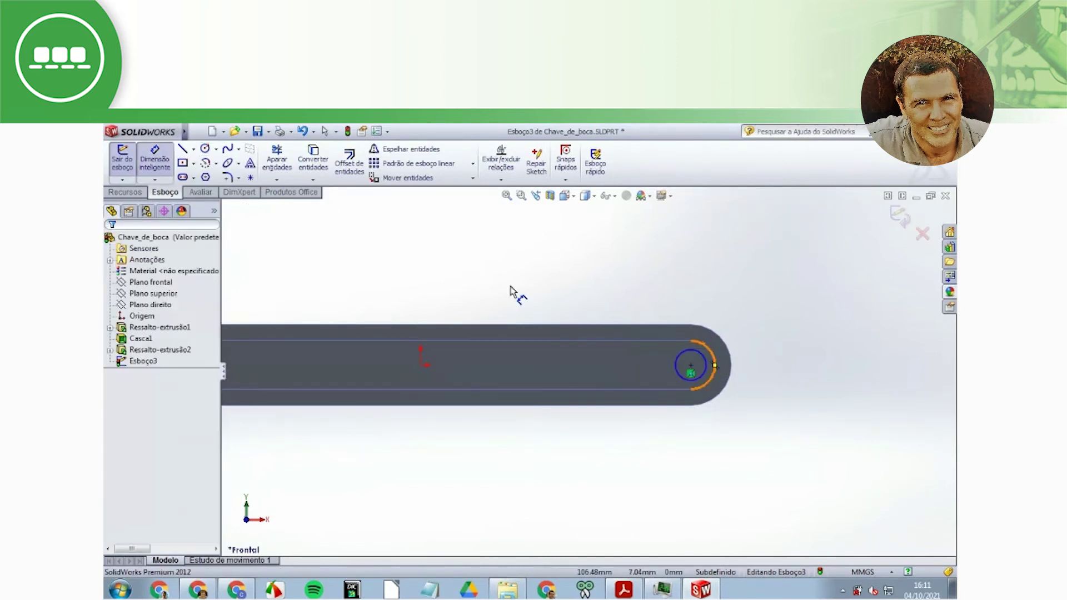
click(702, 356)
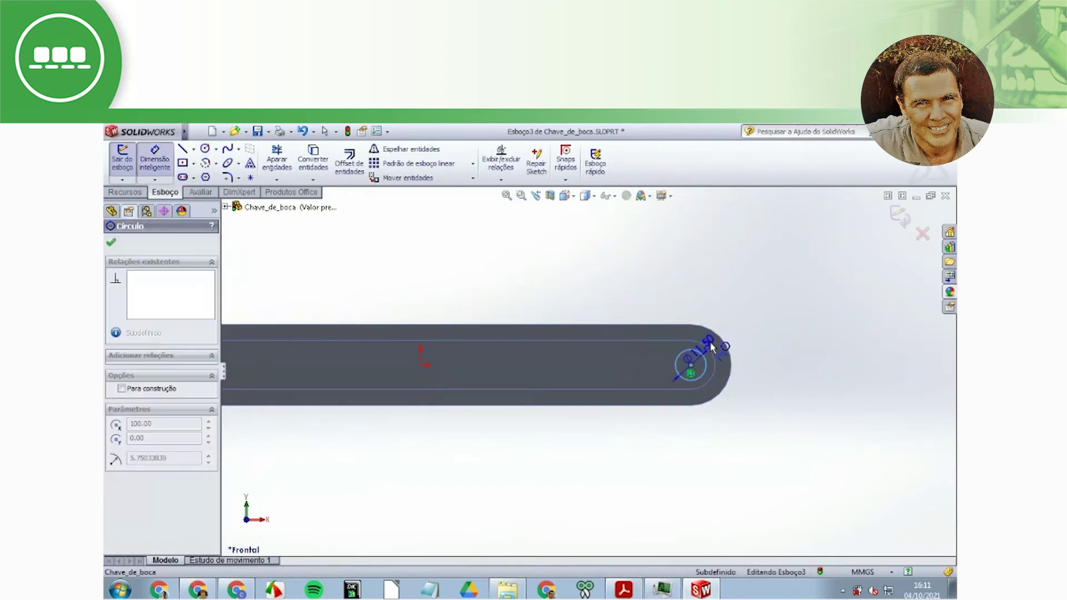
click(755, 301)
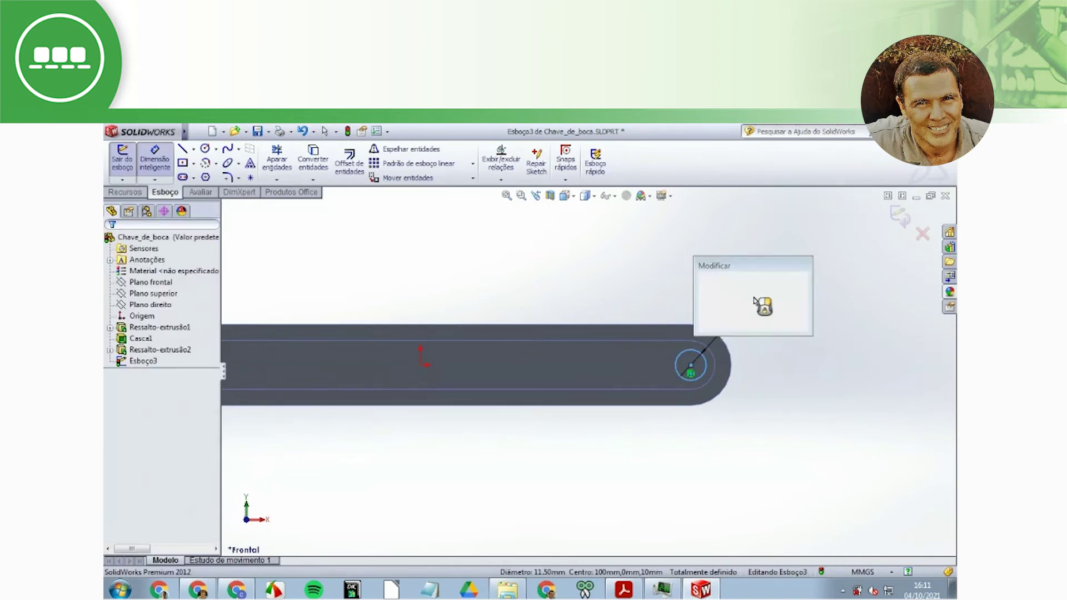
text(12)
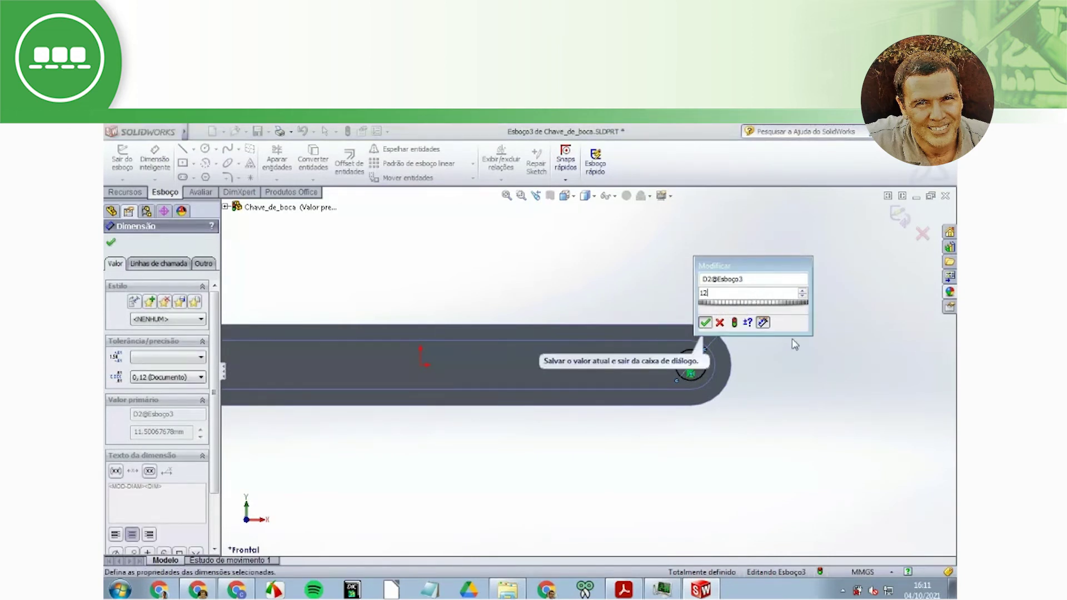
key(Return)
key(alt+Tab)
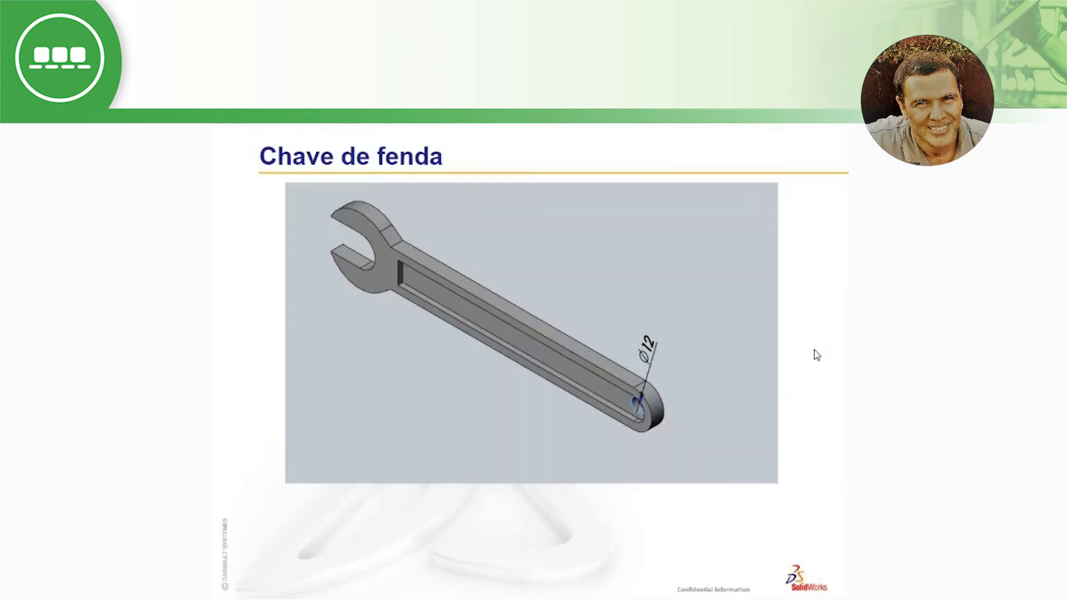
Advance the slides past the Ø12 cut to the R5 slide, then return to SolidWorks
key(Right)
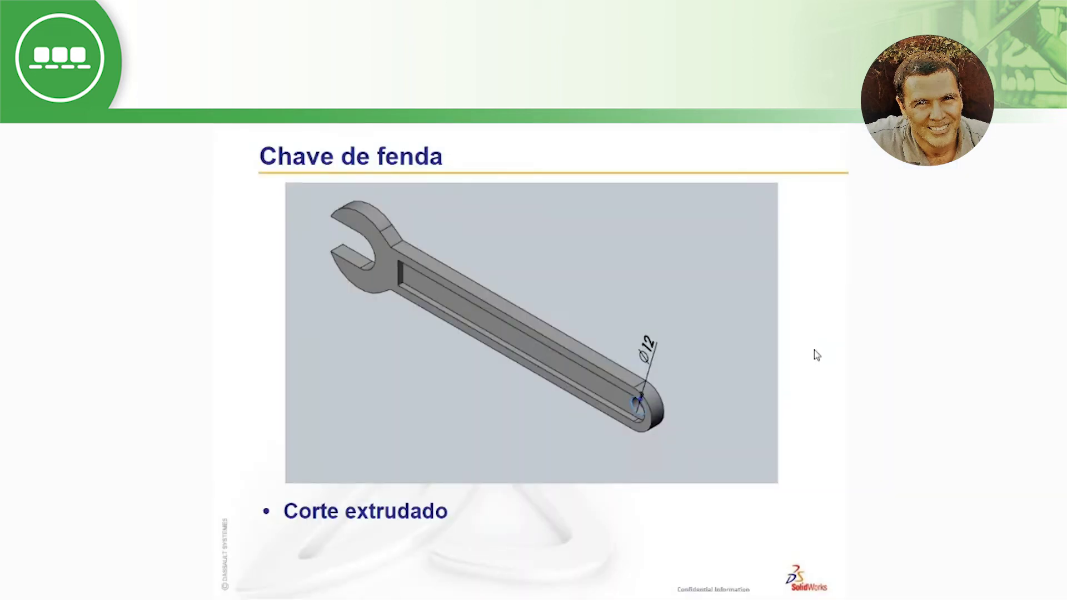
key(Right)
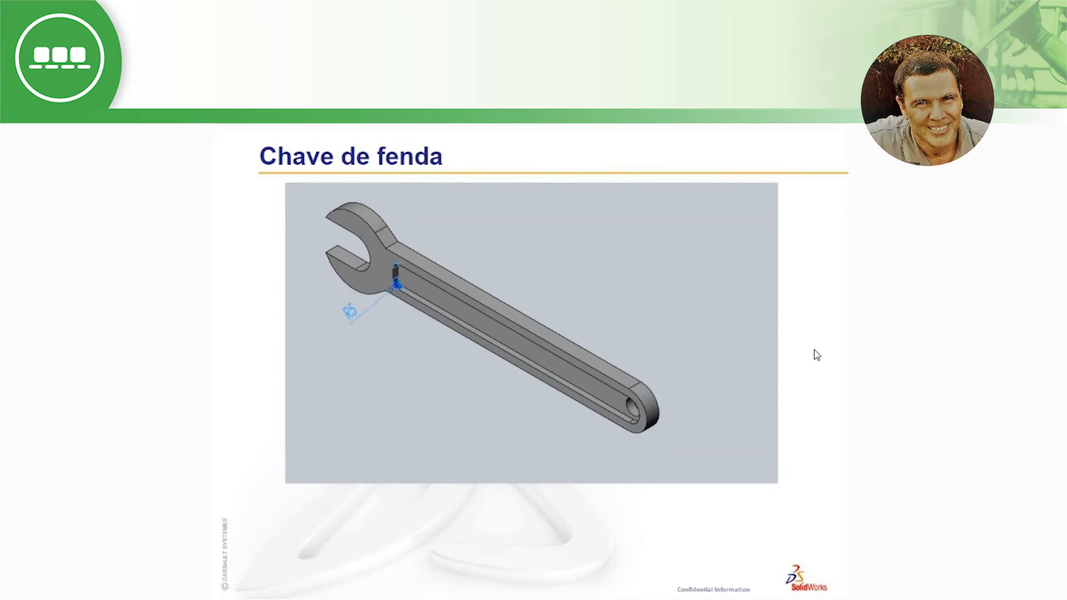
key(alt+Tab)
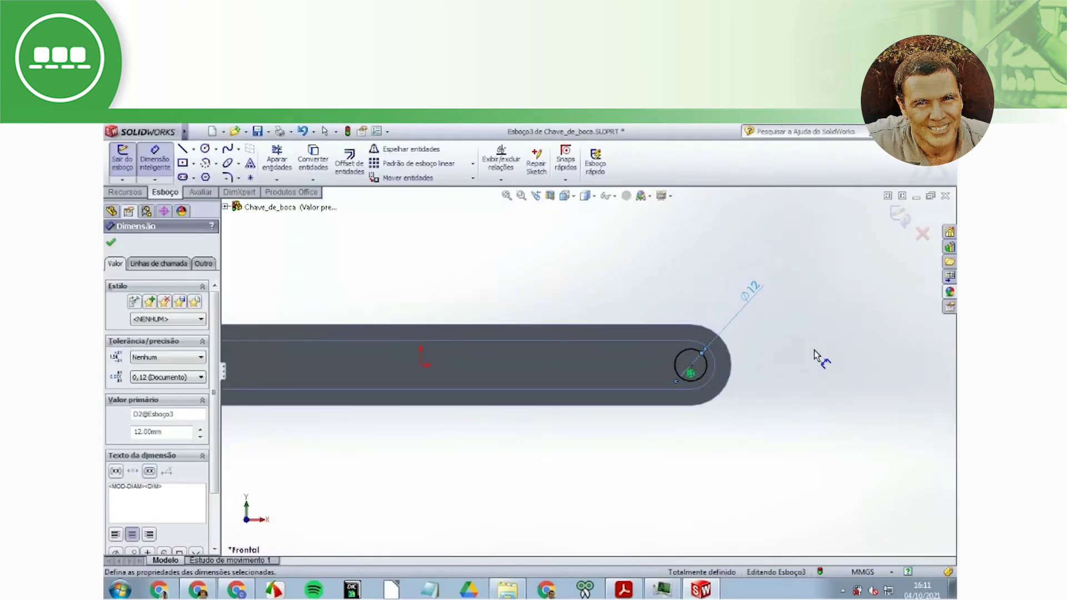
Cut the slot and Ø12 hole through all material with Extruded Cut Corte-extrusão1
click(125, 191)
click(323, 163)
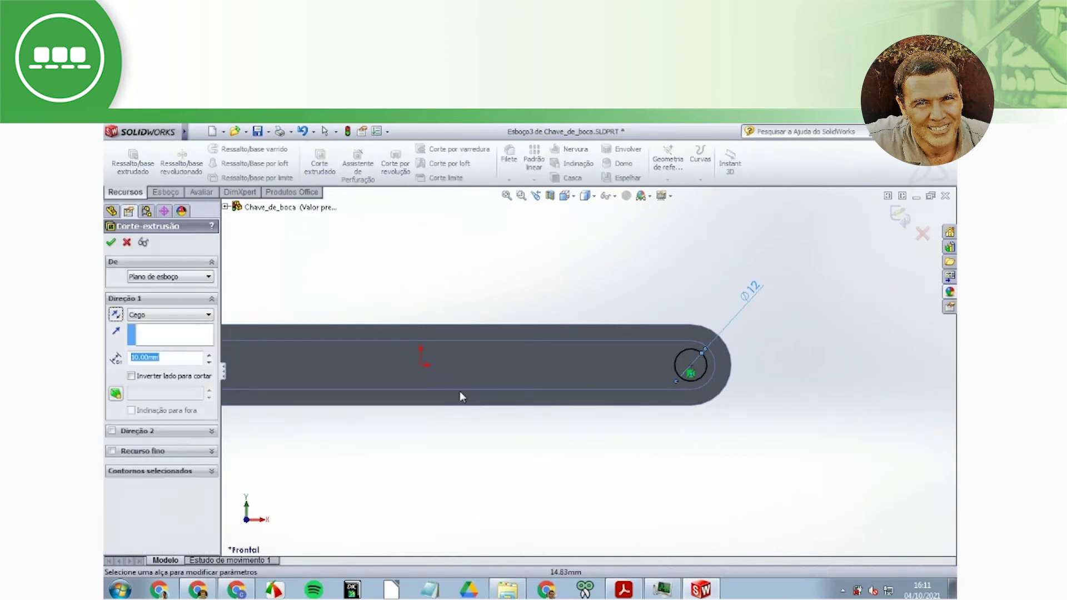
click(170, 314)
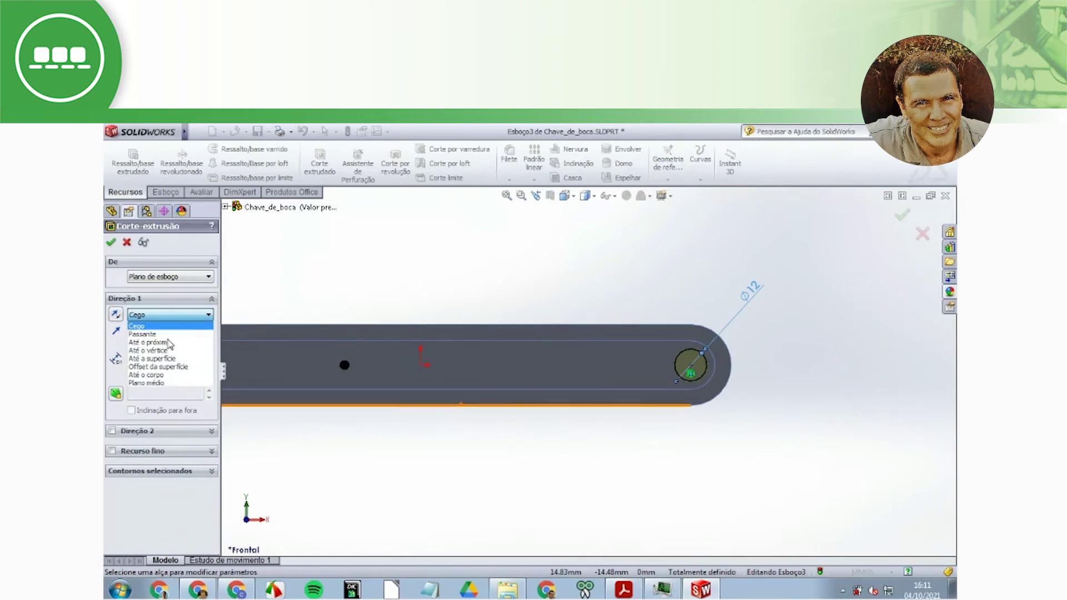
click(143, 334)
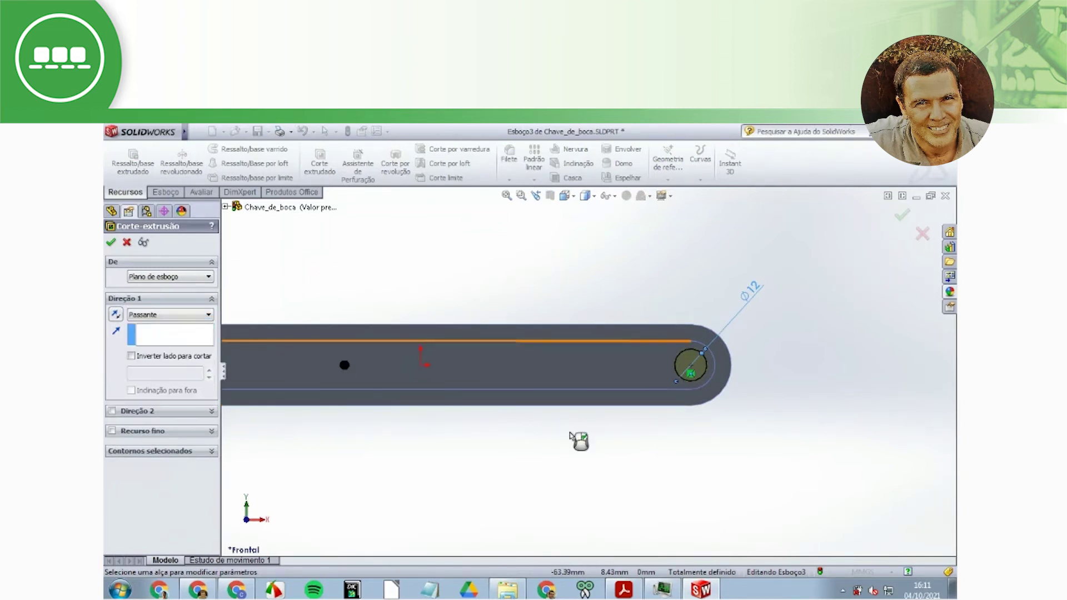
key(z)
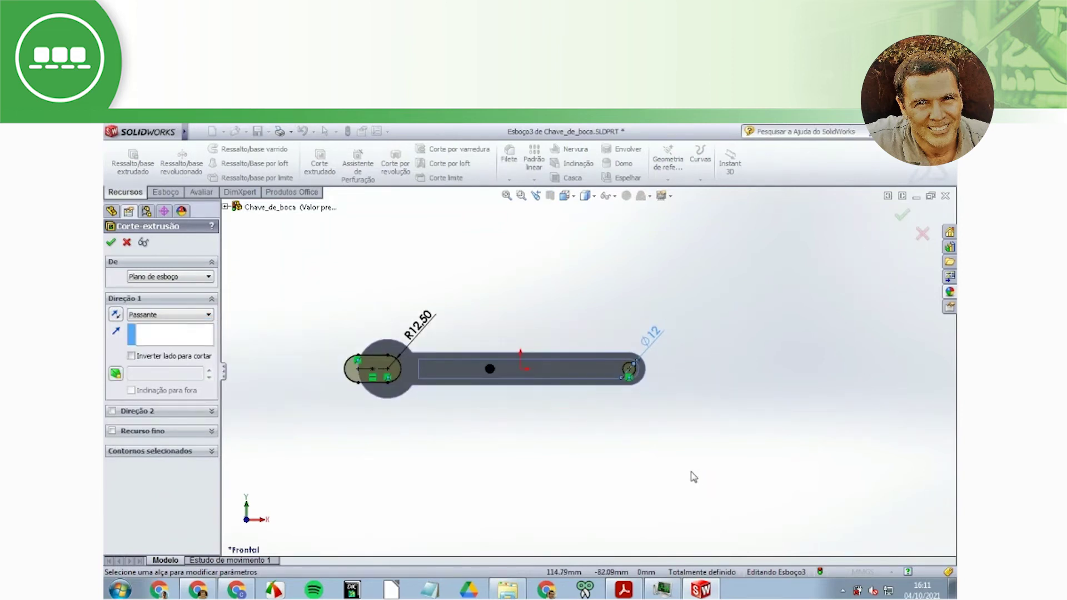
click(111, 242)
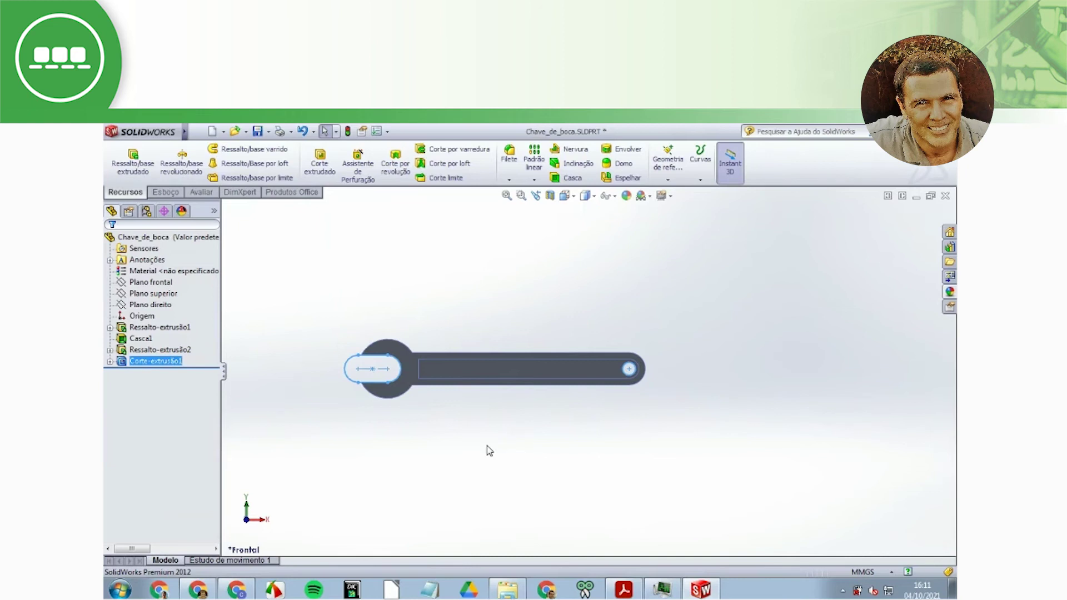
click(489, 451)
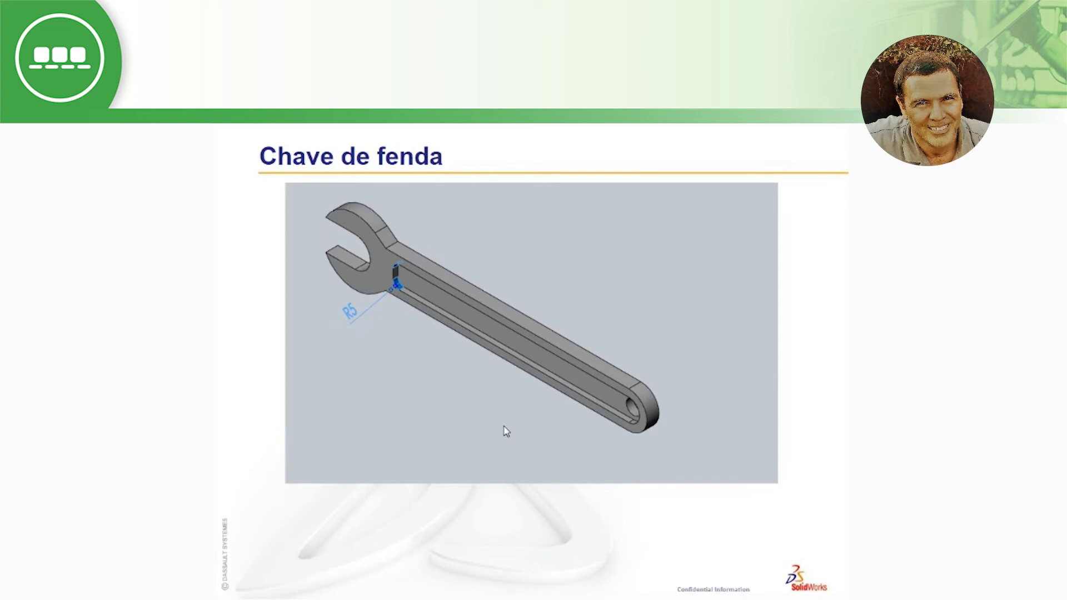
Advance past the Filete bullet to the R2 fillet slide, then return to SolidWorks
key(Right)
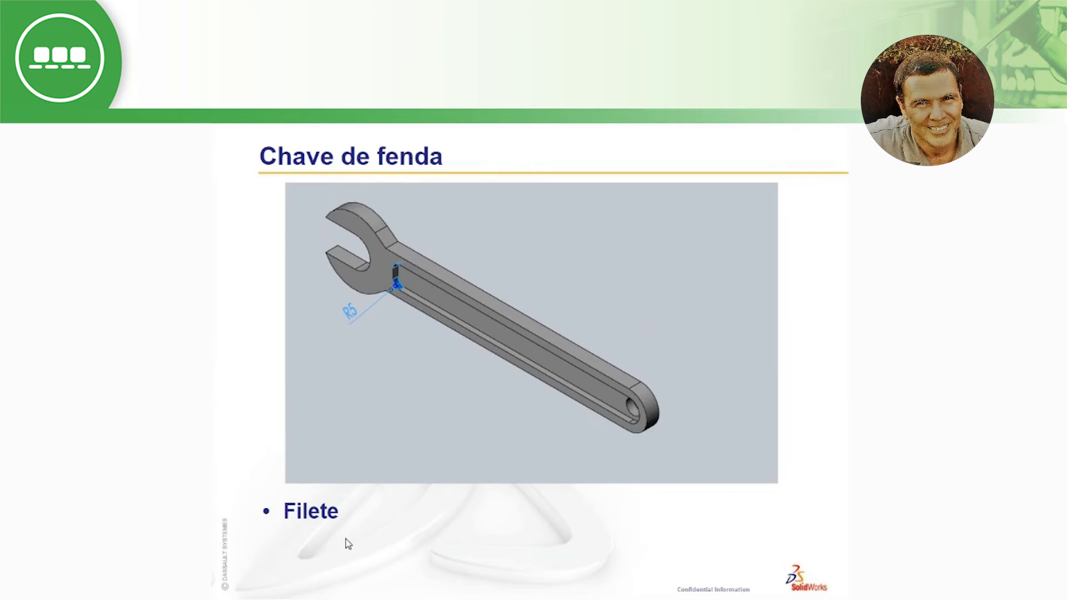
key(Right)
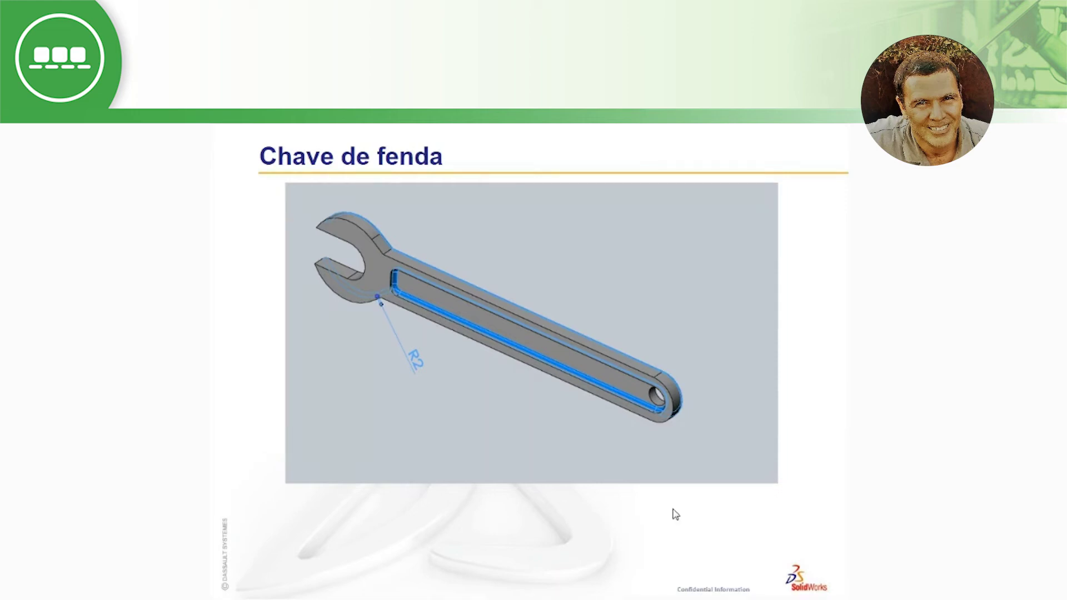
key(alt+Tab)
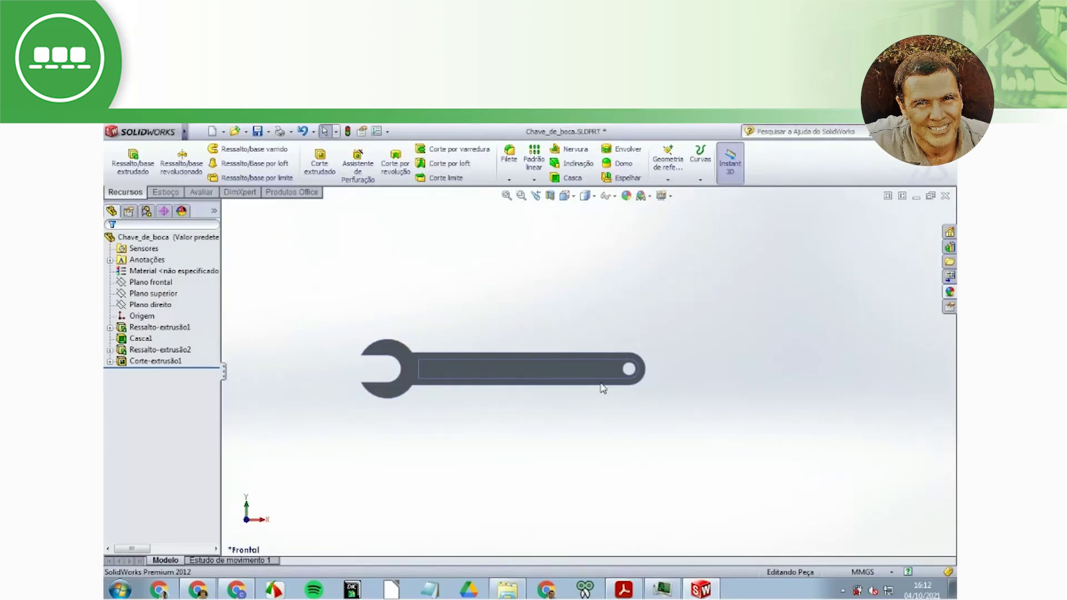
Tilt the wrench into a 3D view showing the shelled handle pocket
click(423, 368)
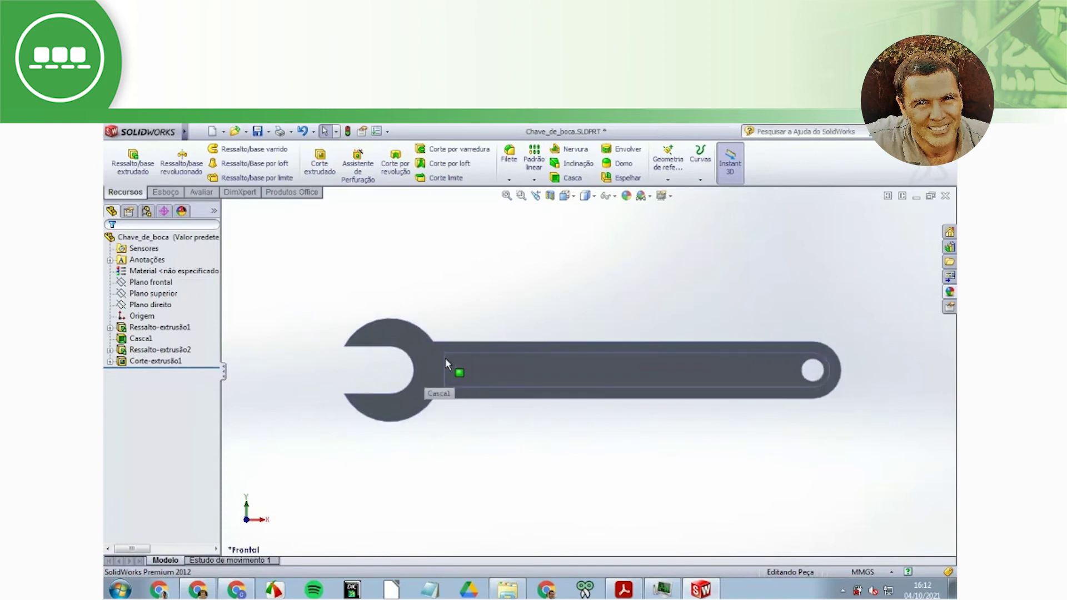
scroll(445, 358, down, 3)
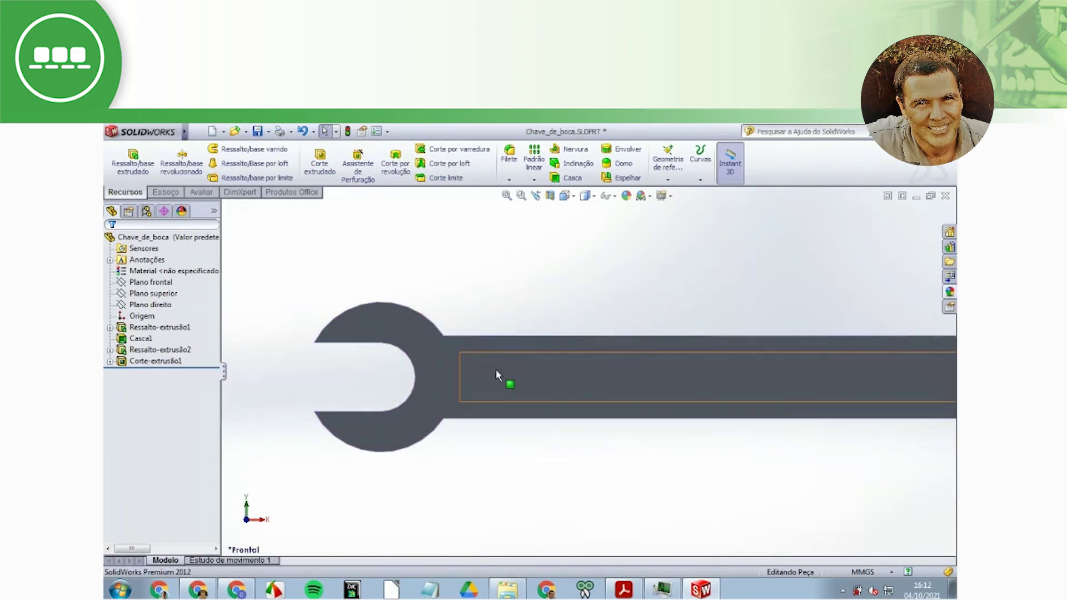
mouse_move(496, 369)
middle_down()
mouse_move(462, 405)
mouse_move(472, 400)
middle_up()
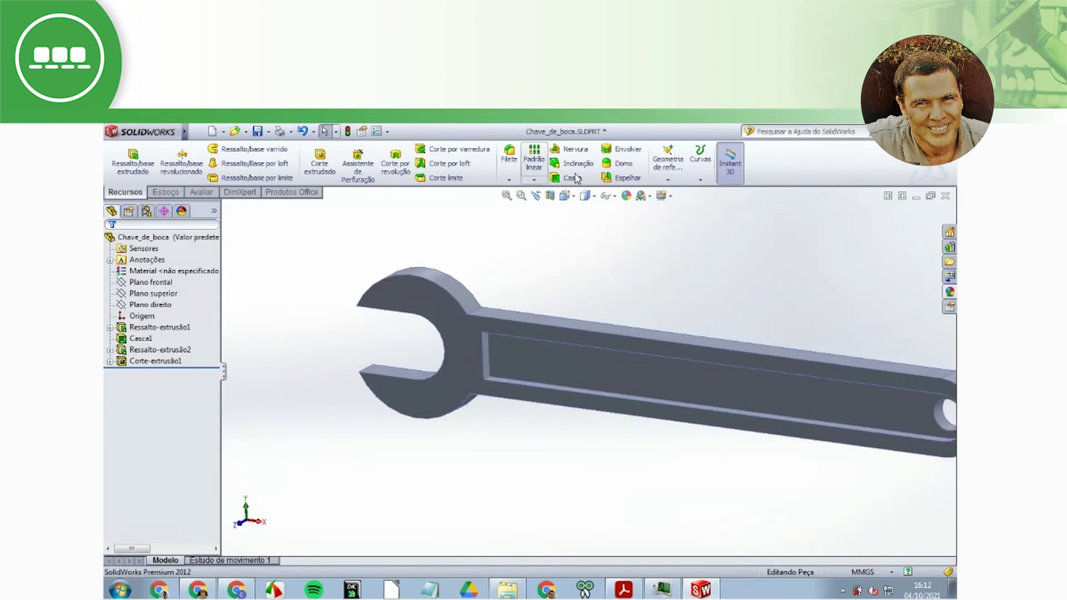
Round the upper and lower inner pocket corner edges near the head with a 5 mm fillet
click(510, 161)
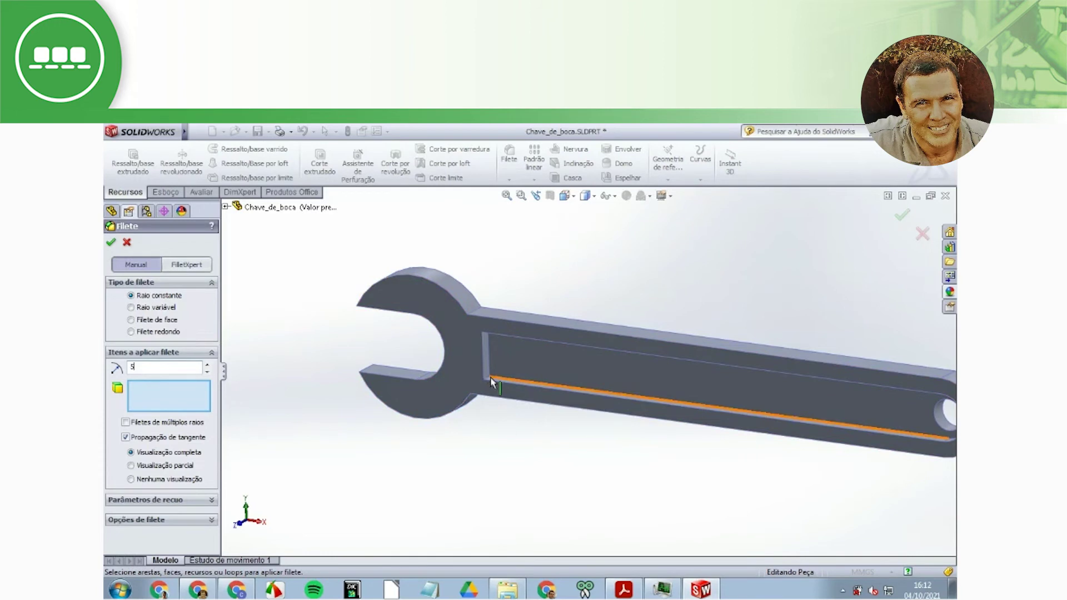
scroll(490, 377, down, 3)
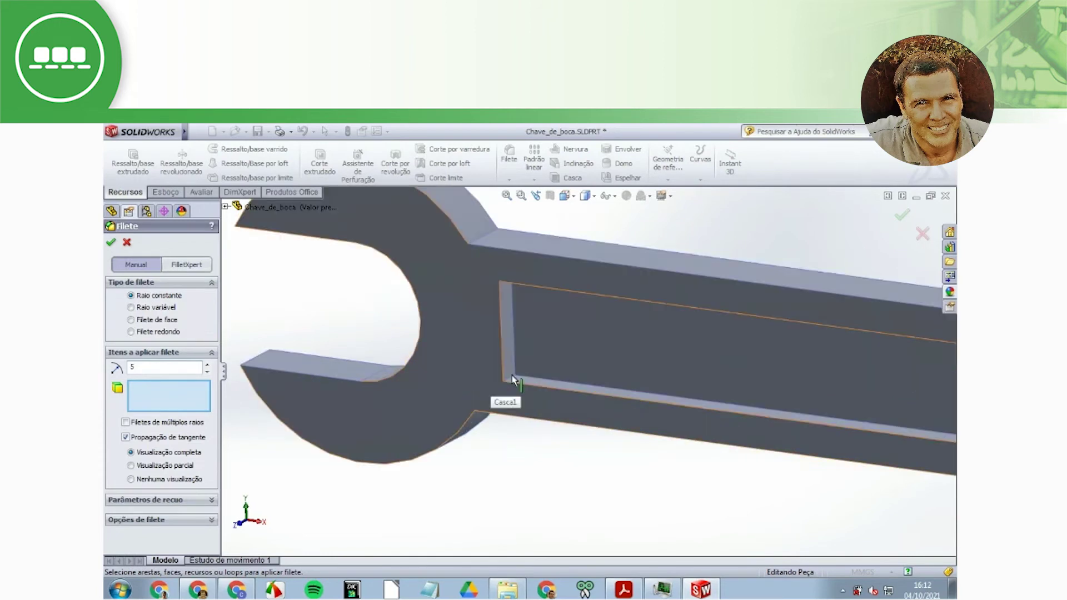
click(513, 379)
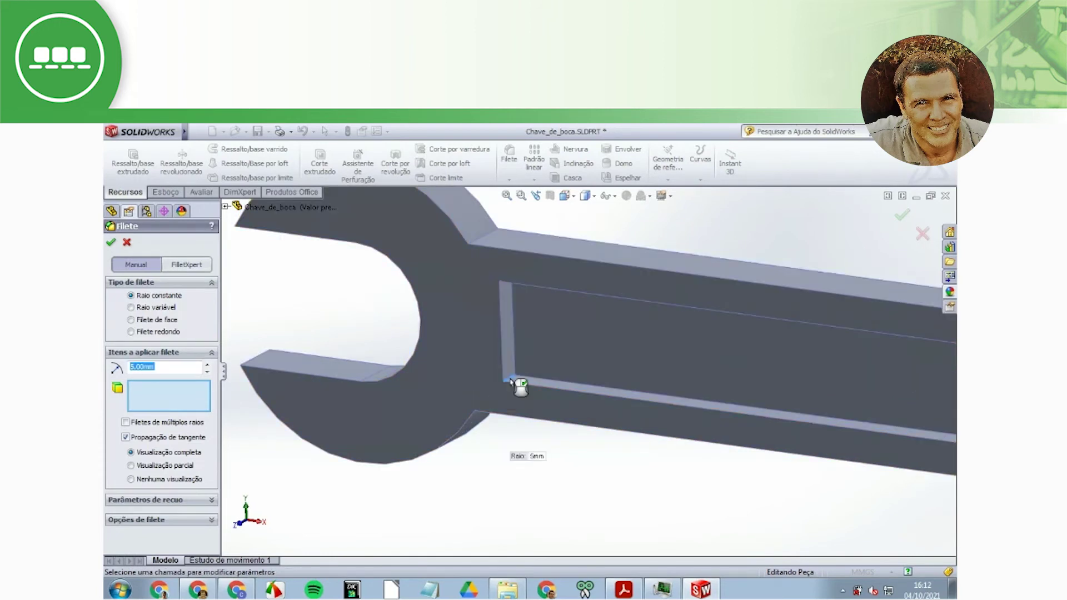
click(512, 380)
click(506, 283)
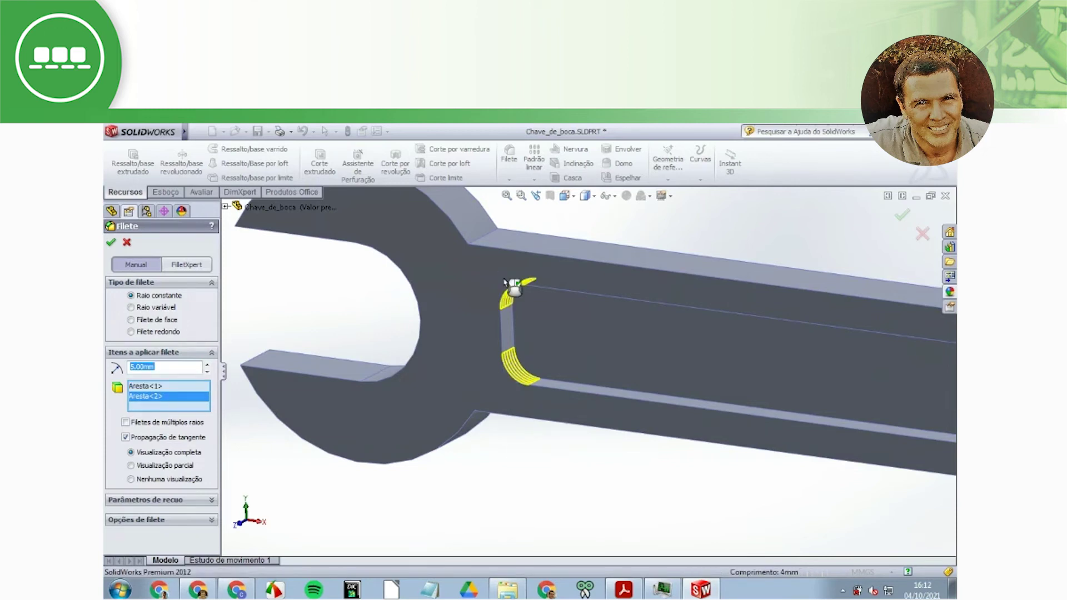
right_click(512, 289)
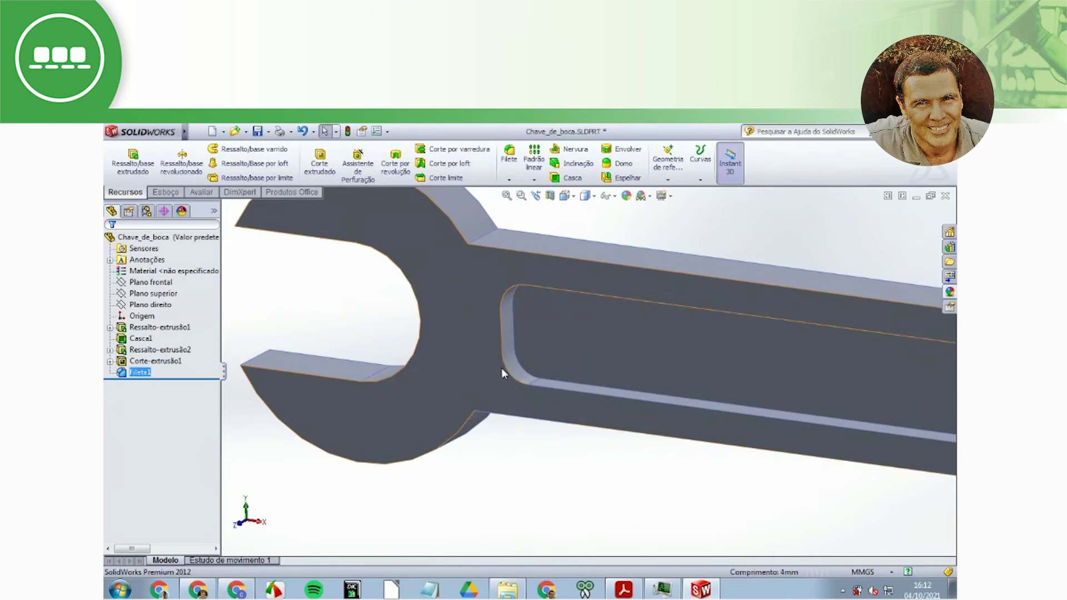
scroll(502, 368, up, 1)
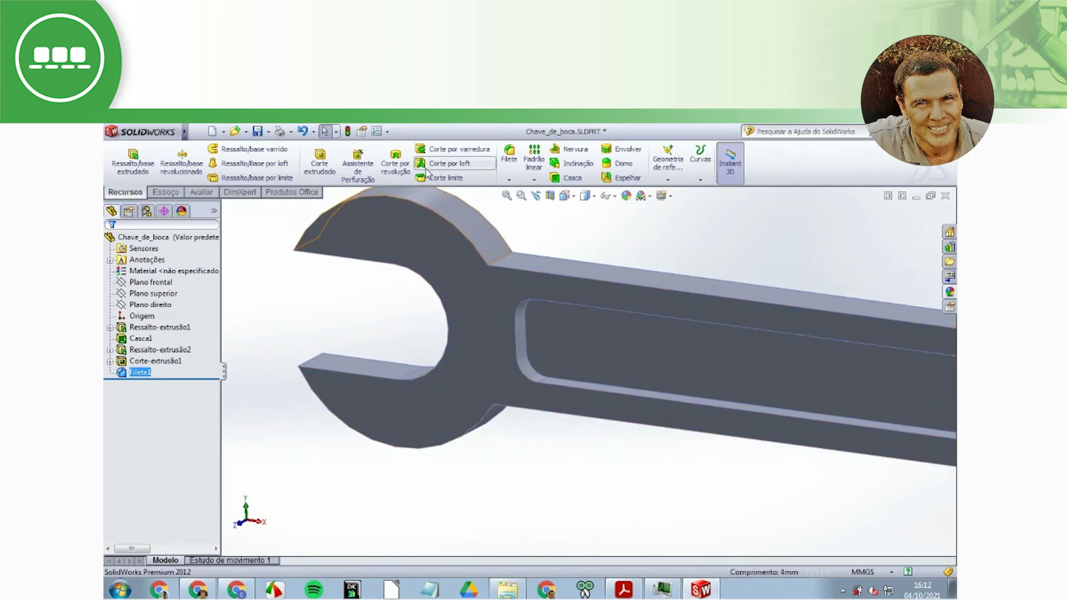
click(509, 161)
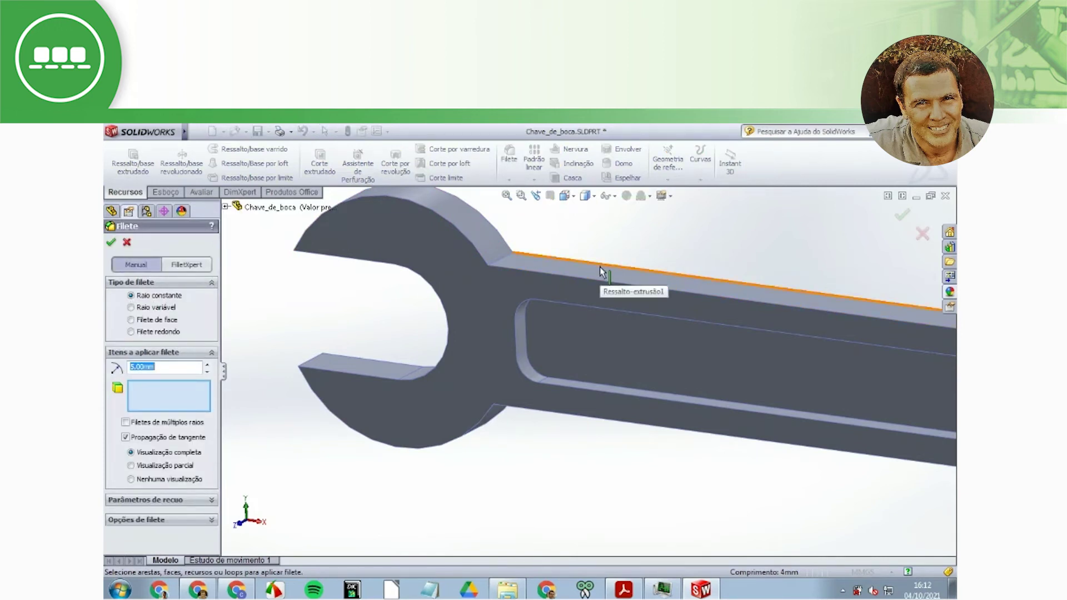
Orbit the wrench slightly for a better view of the edges to fillet
mouse_move(599, 267)
middle_down()
mouse_move(586, 307)
mouse_move(525, 327)
mouse_move(533, 332)
middle_up()
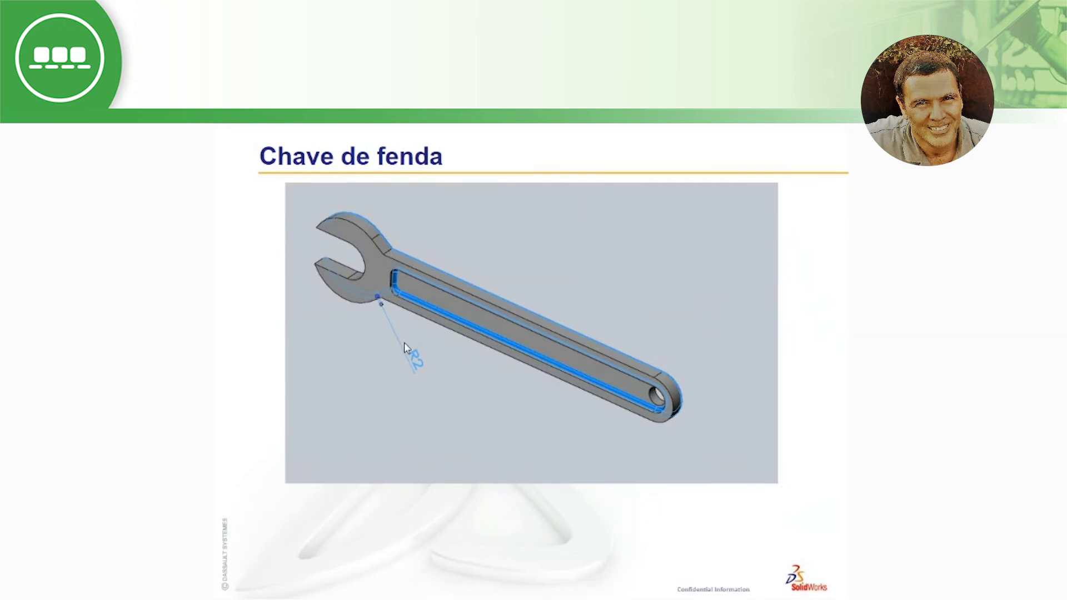
Leave the R2 reference slide and return to the SolidWorks fillet in progress
key(alt+Tab)
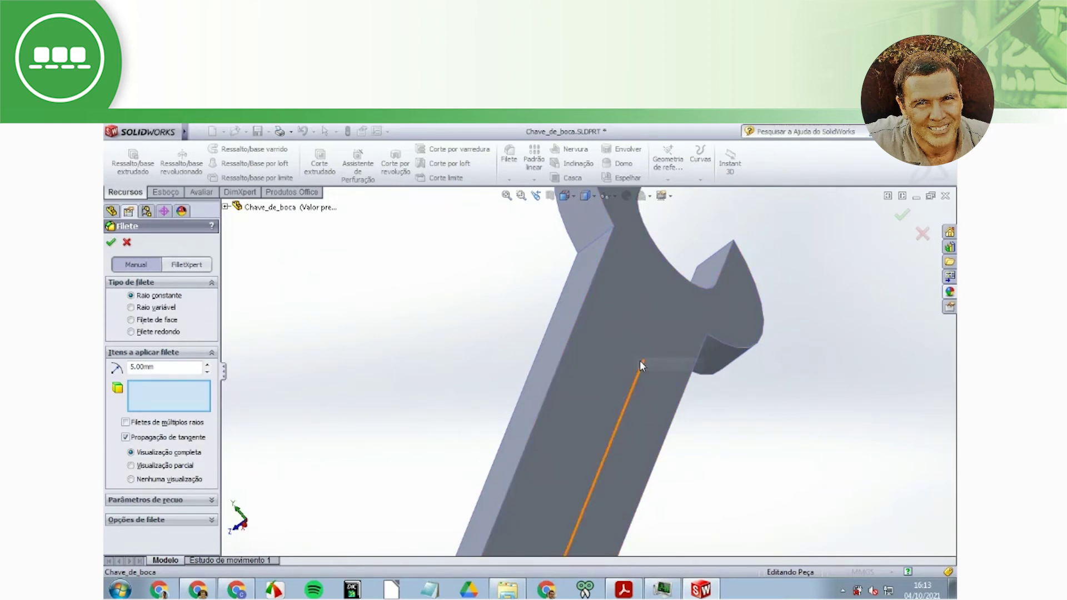
Select the wrench's front face for the fillet and set the radius to 2 mm
click(595, 387)
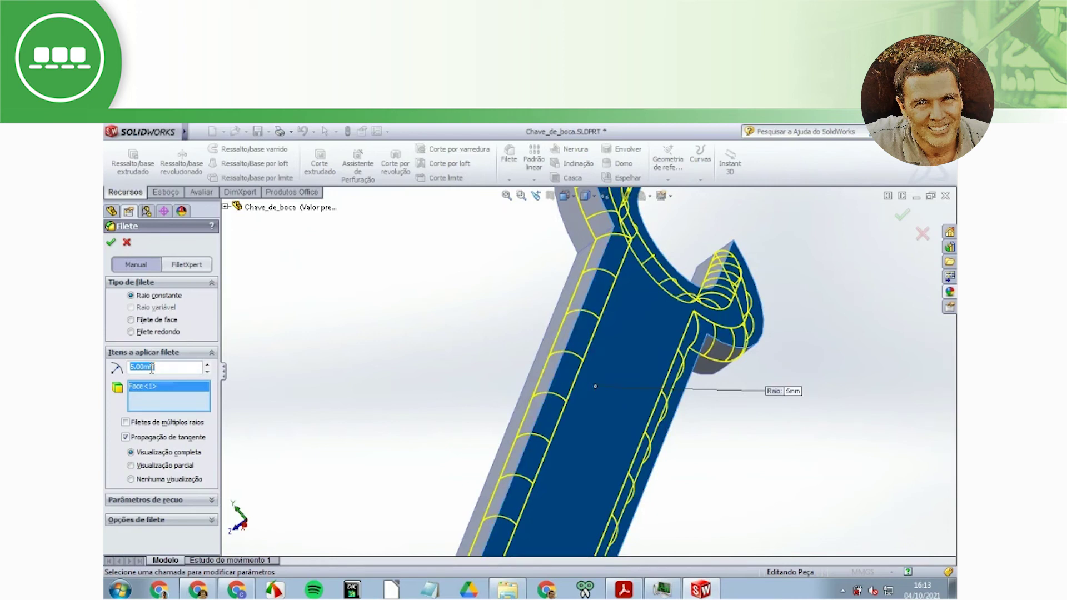
text(2)
key(Return)
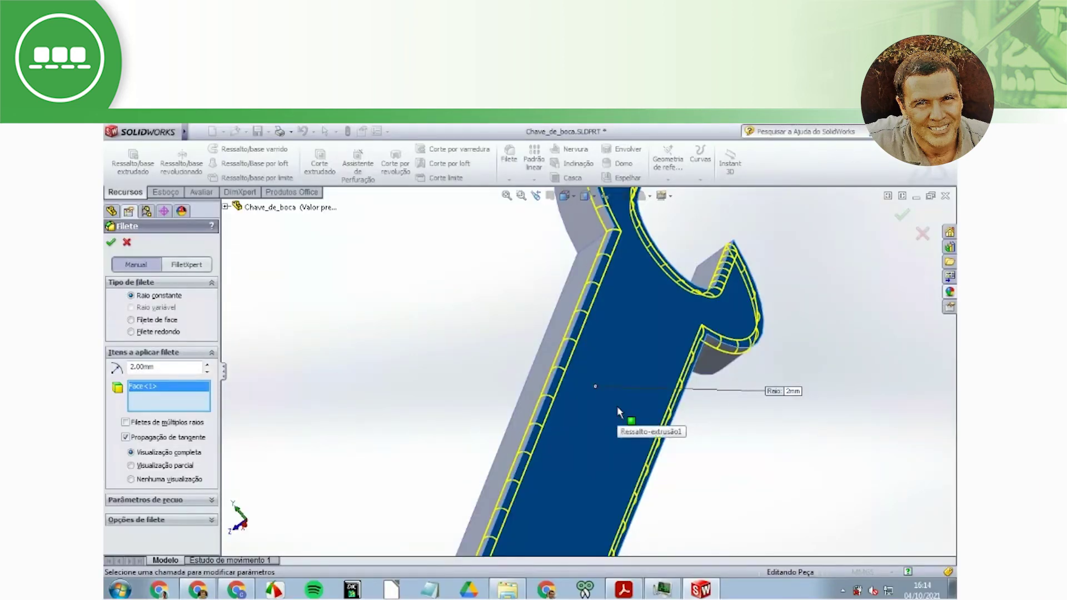
mouse_move(618, 409)
middle_down()
mouse_move(641, 412)
mouse_move(674, 365)
middle_up()
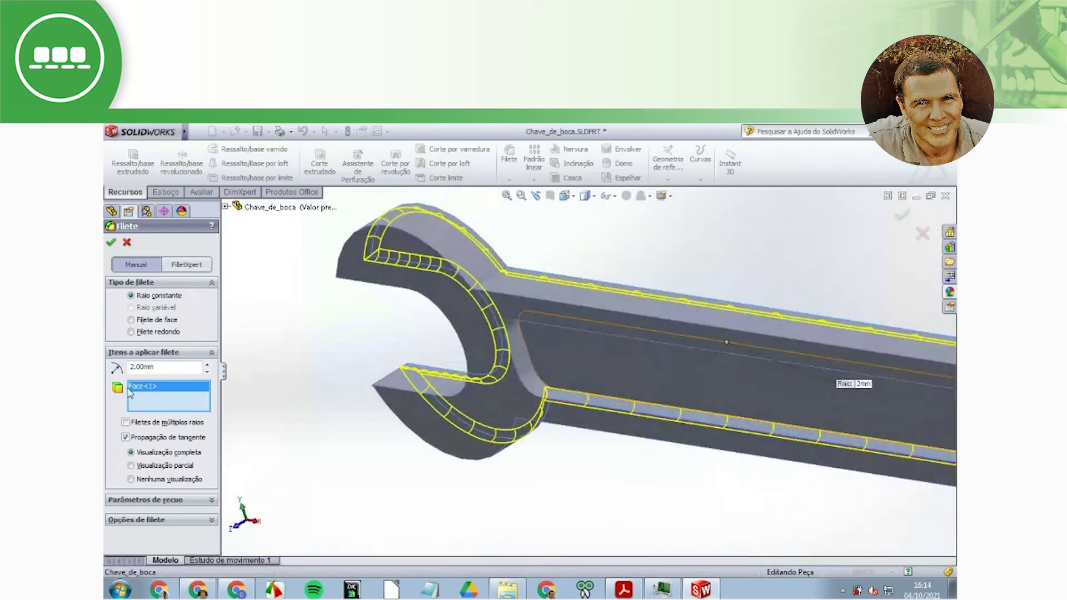
Add the back face and end hole edge, then create the 2 mm fillet Filete2
click(430, 436)
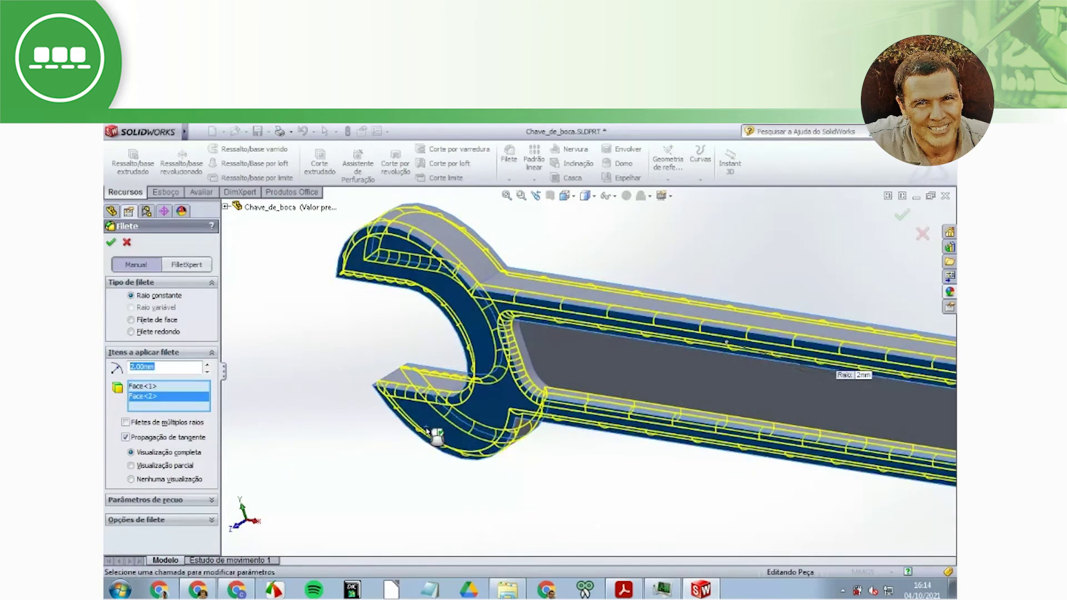
scroll(575, 493, up, 1)
scroll(575, 493, up, 4)
scroll(723, 406, down, 2)
scroll(720, 400, down, 2)
scroll(718, 397, down, 1)
scroll(717, 396, down, 2)
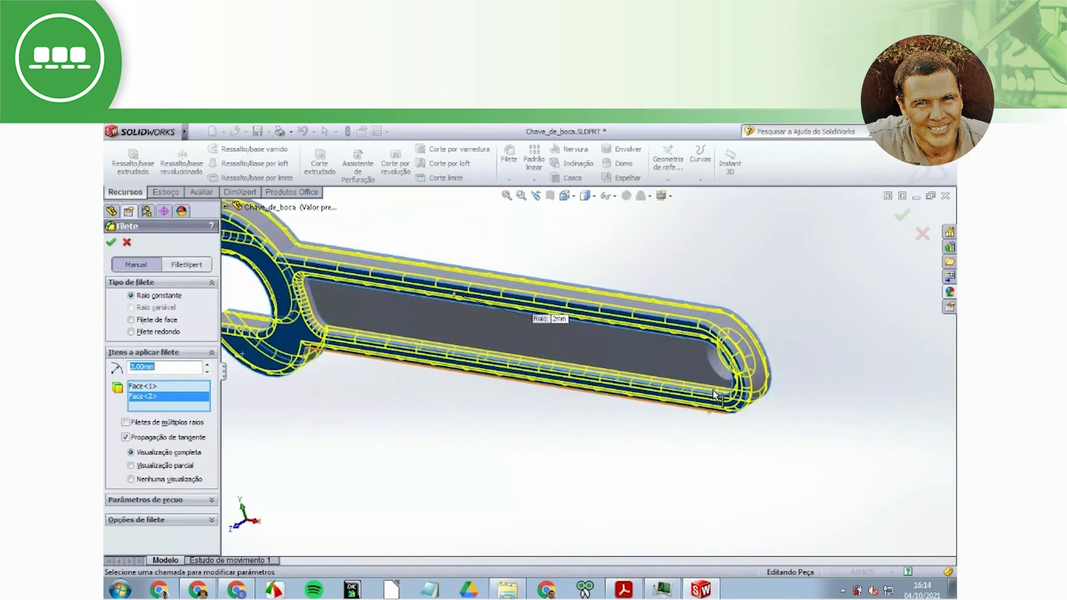
scroll(715, 396, down, 1)
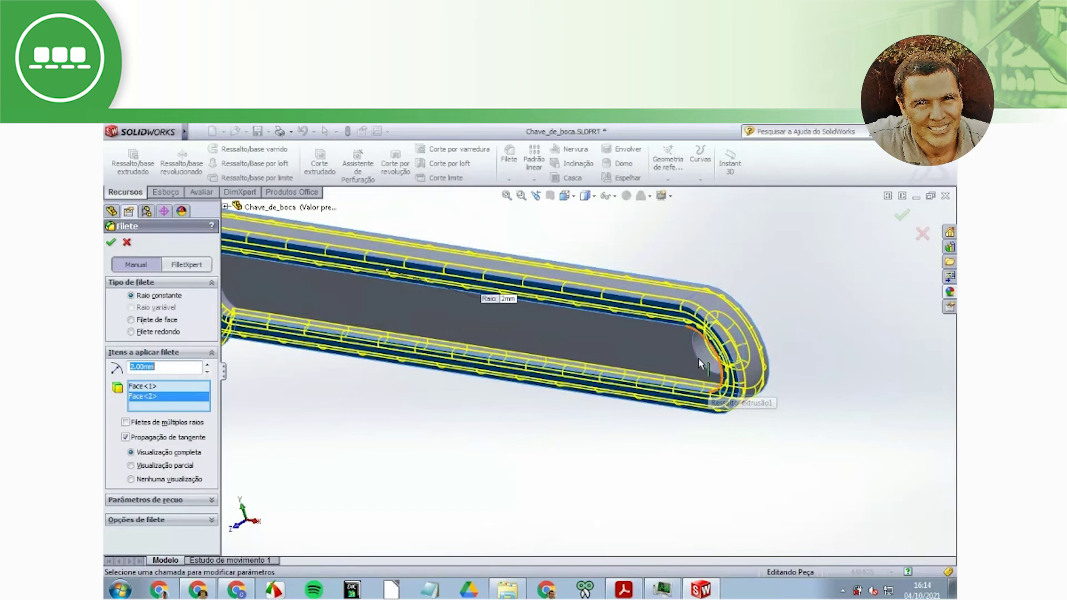
click(701, 364)
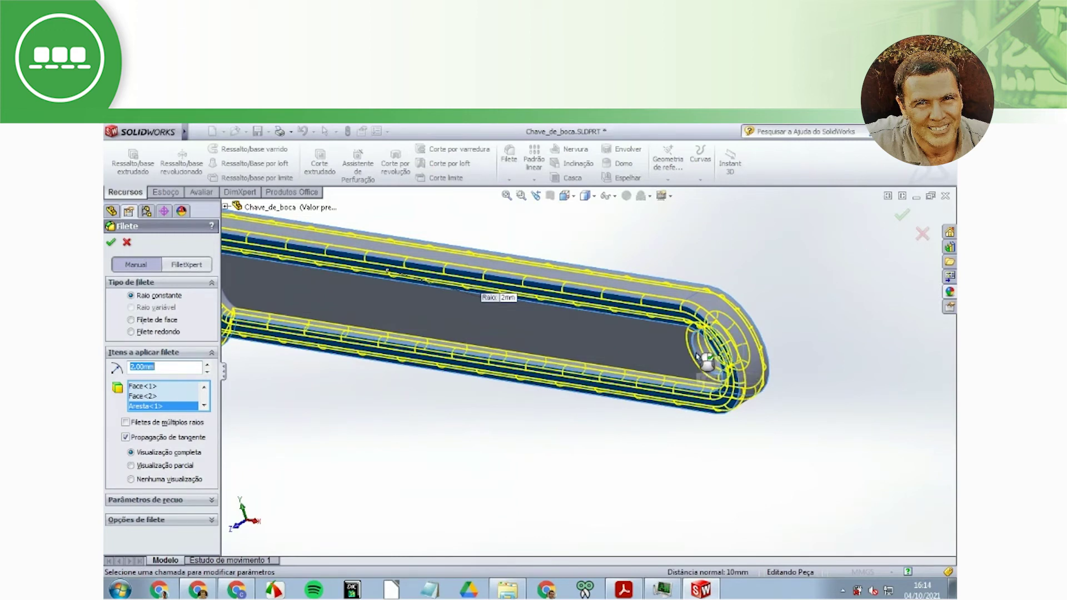
click(111, 246)
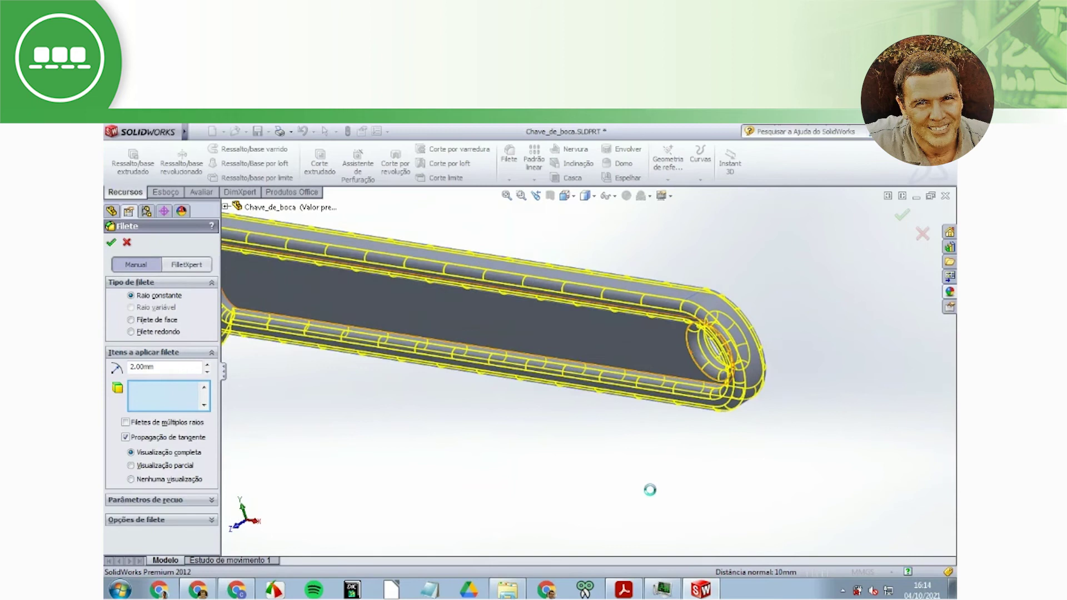
scroll(654, 496, up, 3)
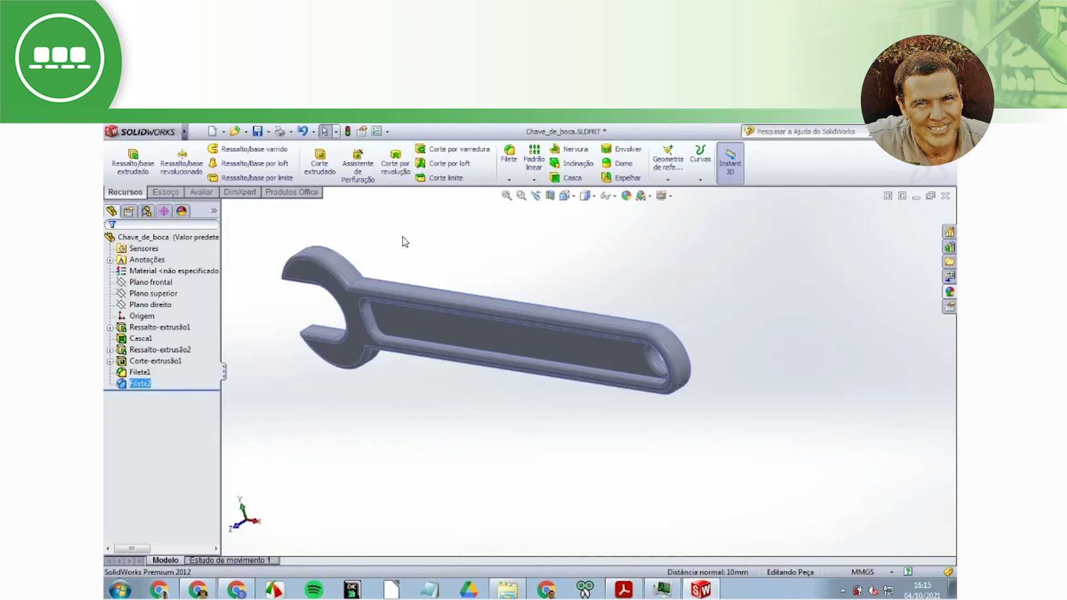
Fillet both head-to-handle edges at 30 mm as Filete3, then switch to isometric view
click(509, 158)
text(30)
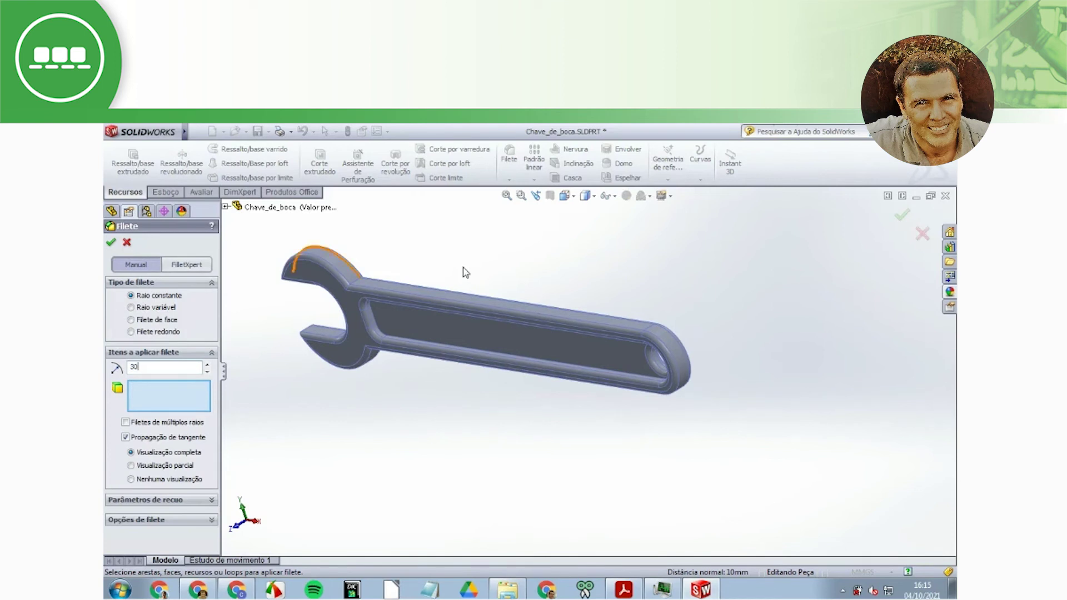
click(356, 283)
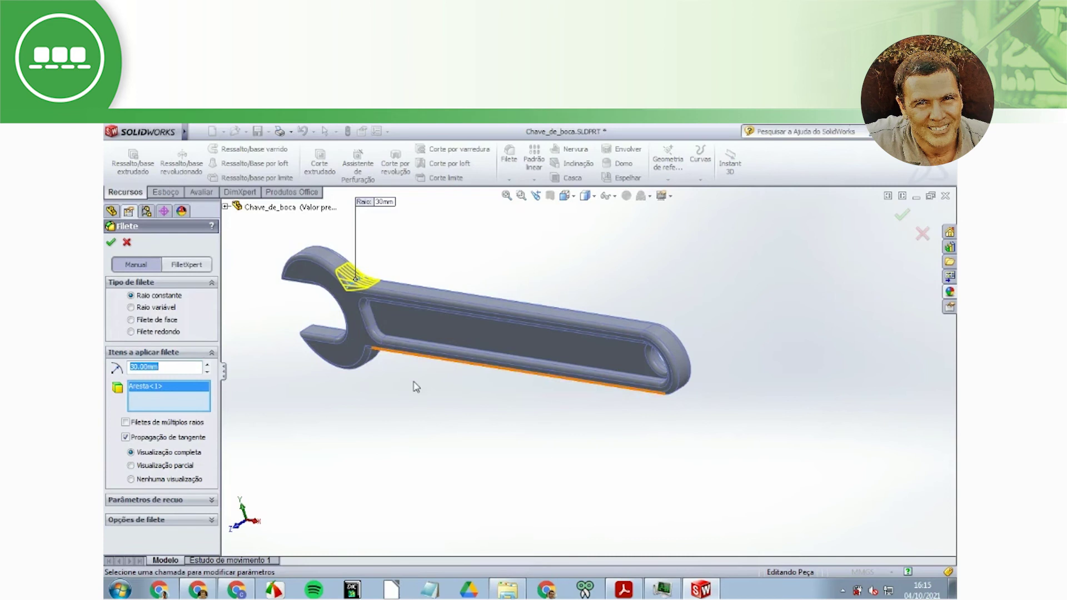
mouse_move(412, 383)
middle_down()
mouse_move(407, 275)
mouse_move(369, 259)
middle_up()
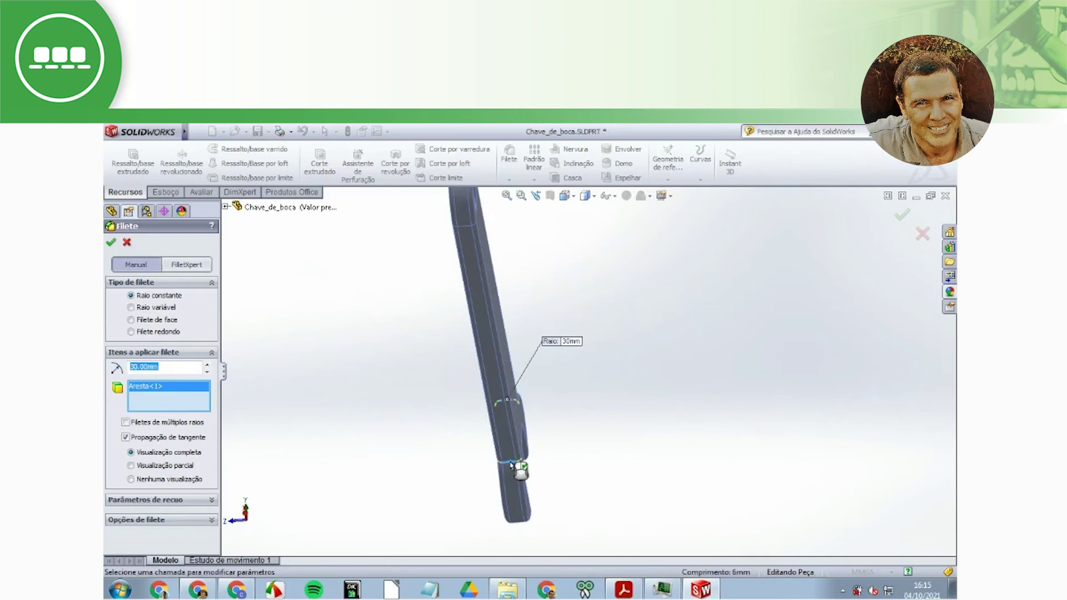
click(510, 462)
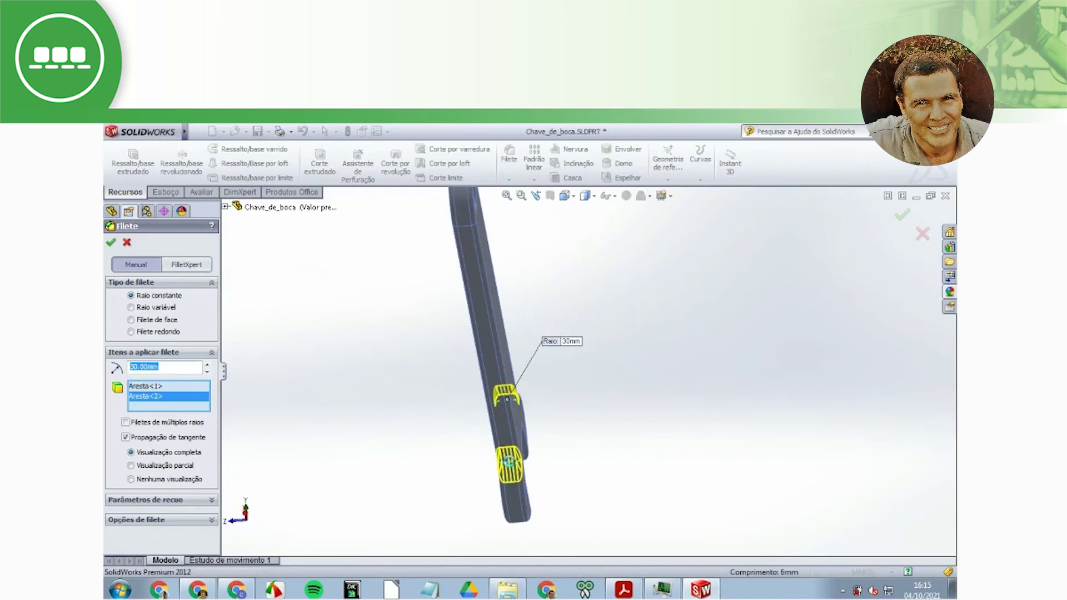
key(Return)
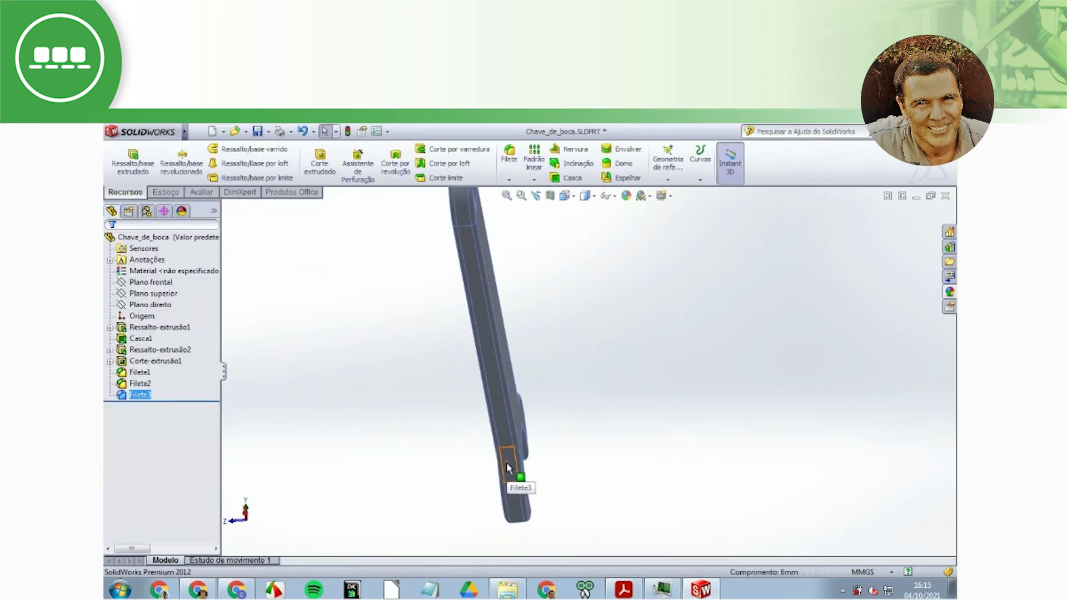
key(ctrl+7)
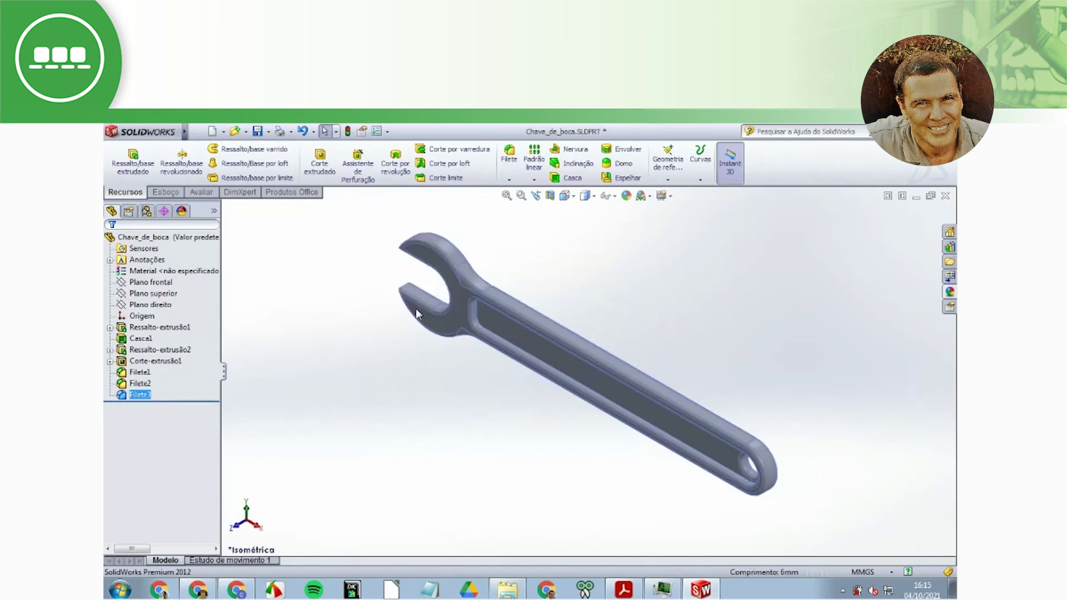
Start a chamfer with a 3 mm distance and a 30° angle
scroll(417, 308, down, 2)
scroll(418, 303, down, 2)
scroll(419, 298, down, 3)
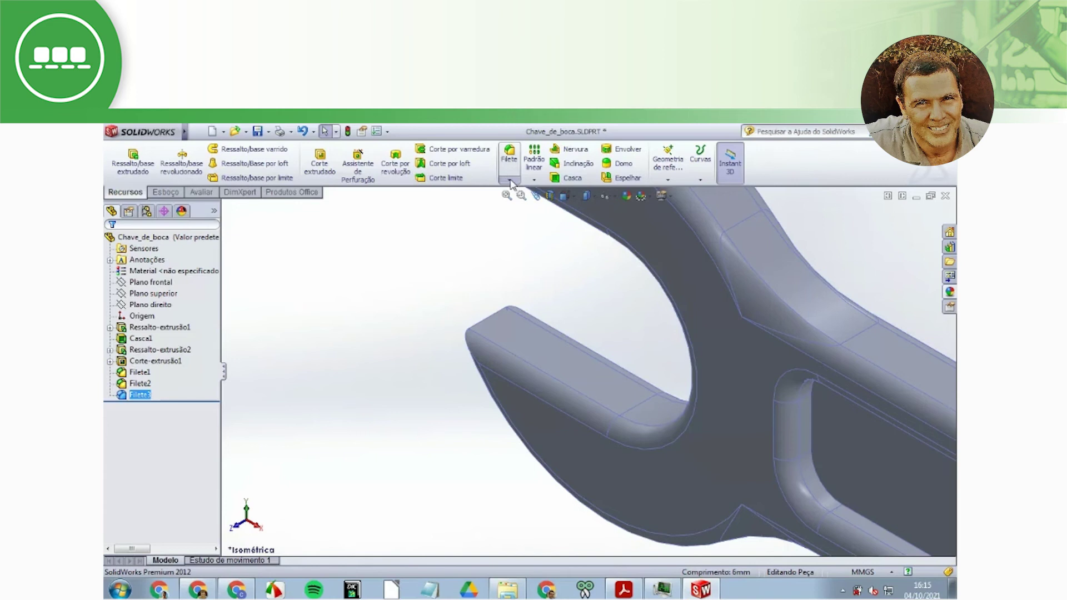
click(510, 182)
click(524, 209)
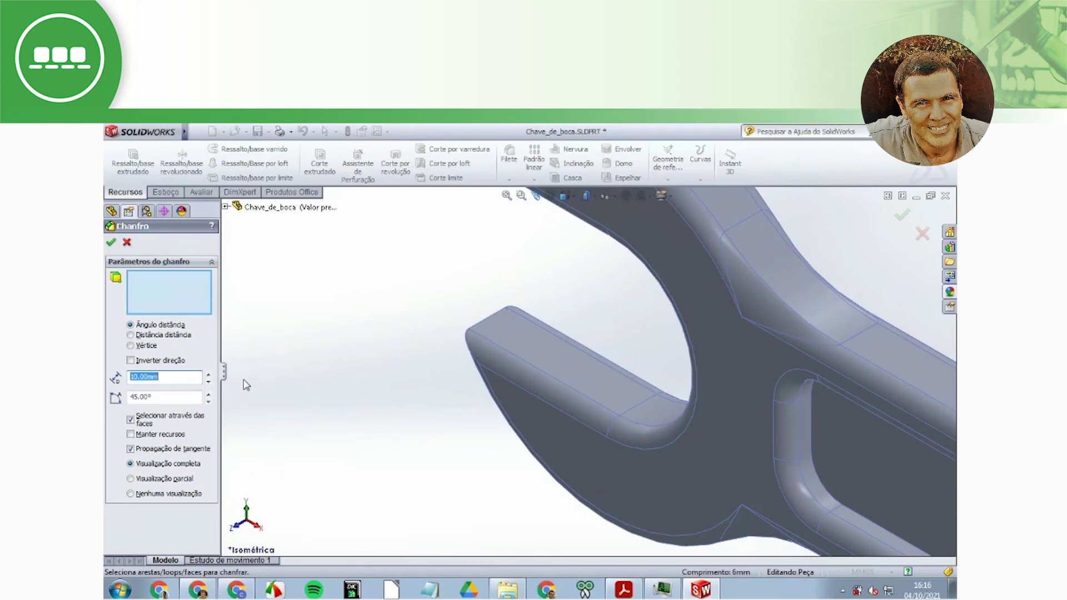
text(3)
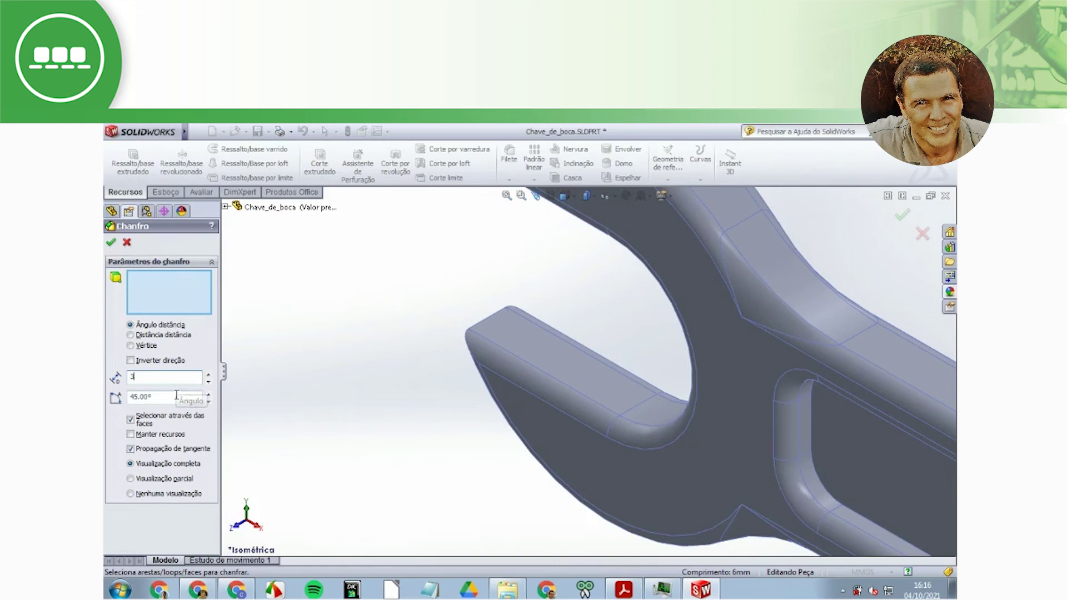
click(166, 398)
double_click(166, 398)
text(30)
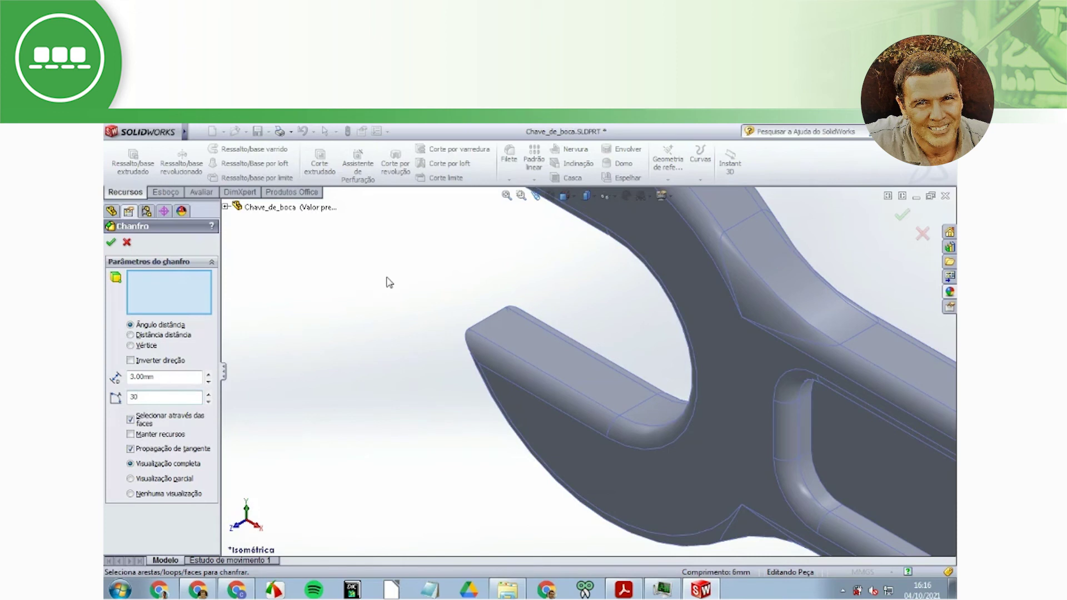
Select the lower and upper jaw tip edges and try applying the chamfer, which errors
click(486, 326)
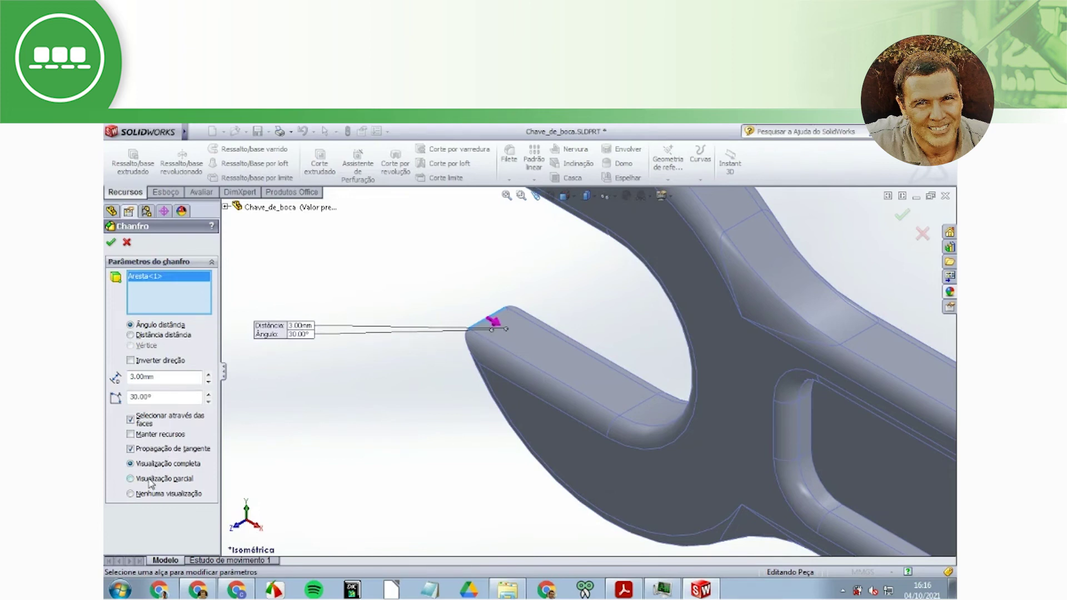
middle_drag(417, 369, 450, 369)
mouse_move(454, 362)
middle_down()
mouse_move(471, 355)
mouse_move(461, 362)
middle_up()
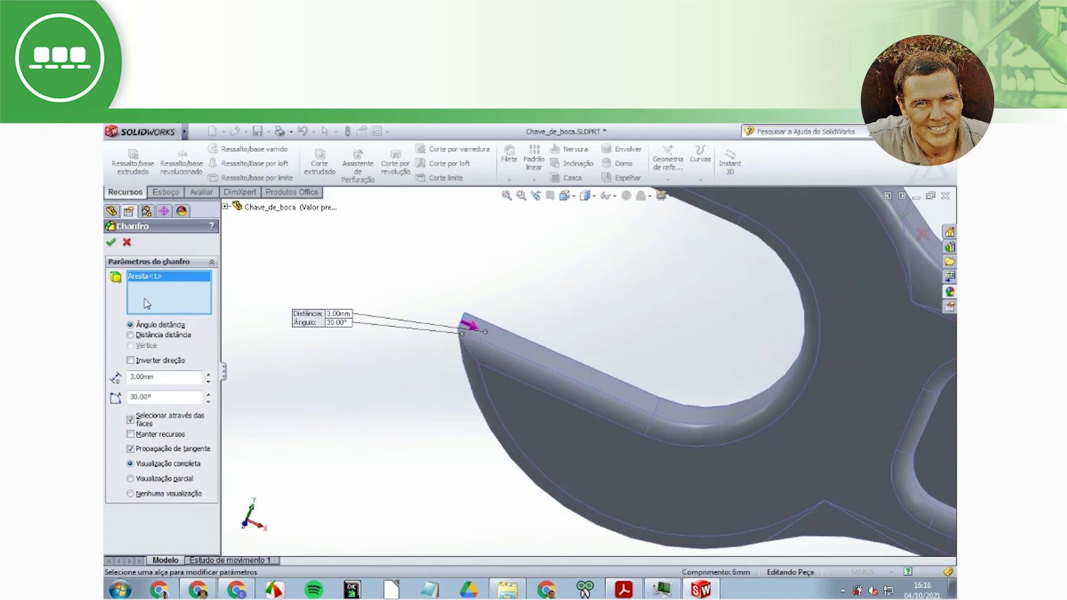
scroll(255, 396, up, 2)
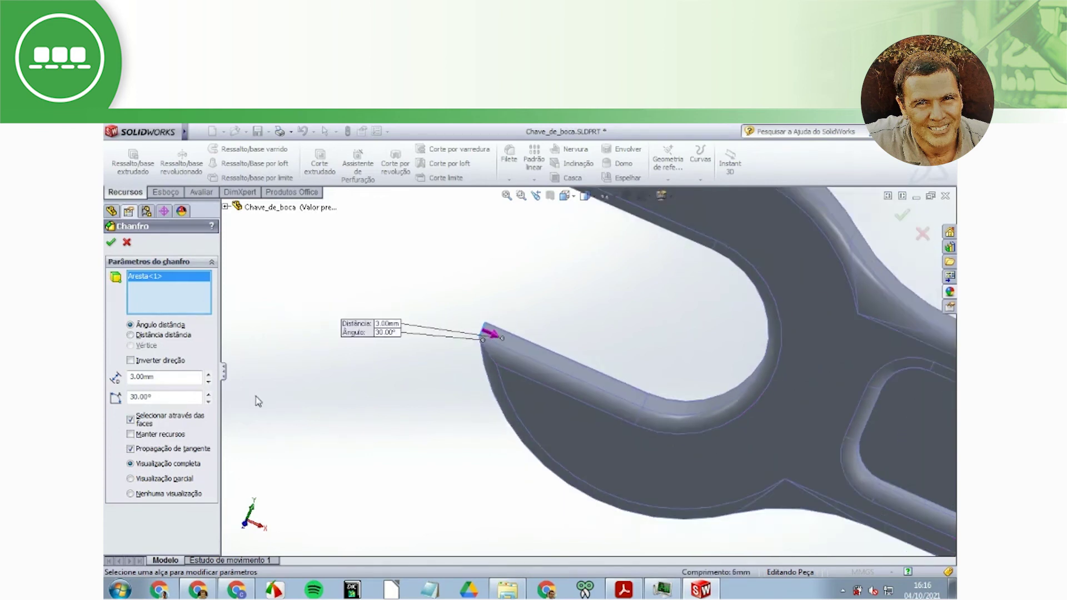
scroll(256, 396, up, 2)
scroll(355, 440, up, 1)
middle_drag(528, 448, 584, 324)
scroll(628, 248, down, 1)
scroll(620, 248, down, 1)
scroll(609, 250, down, 1)
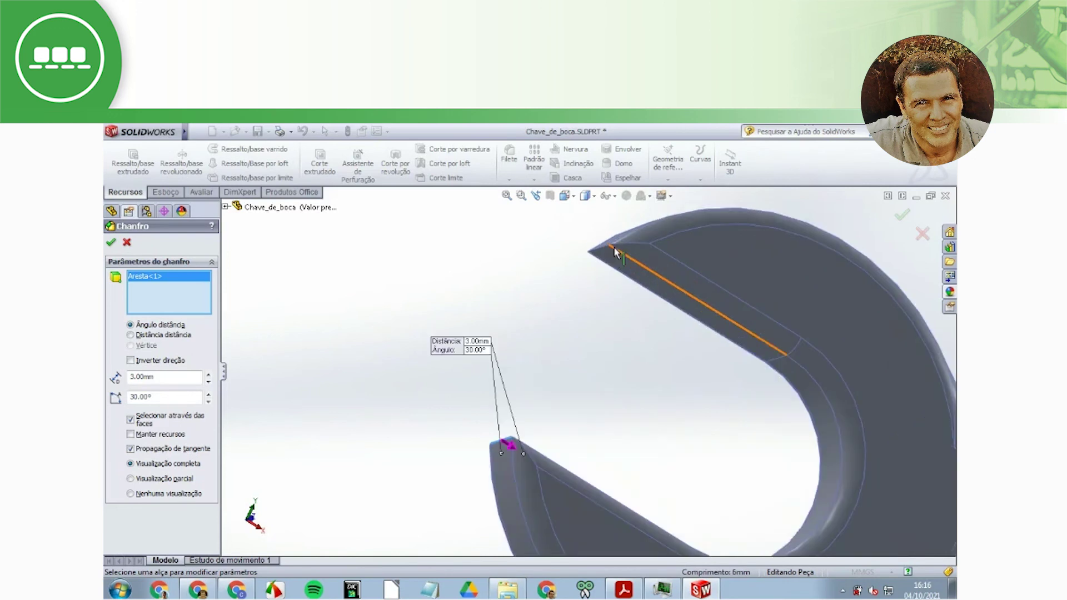
click(607, 254)
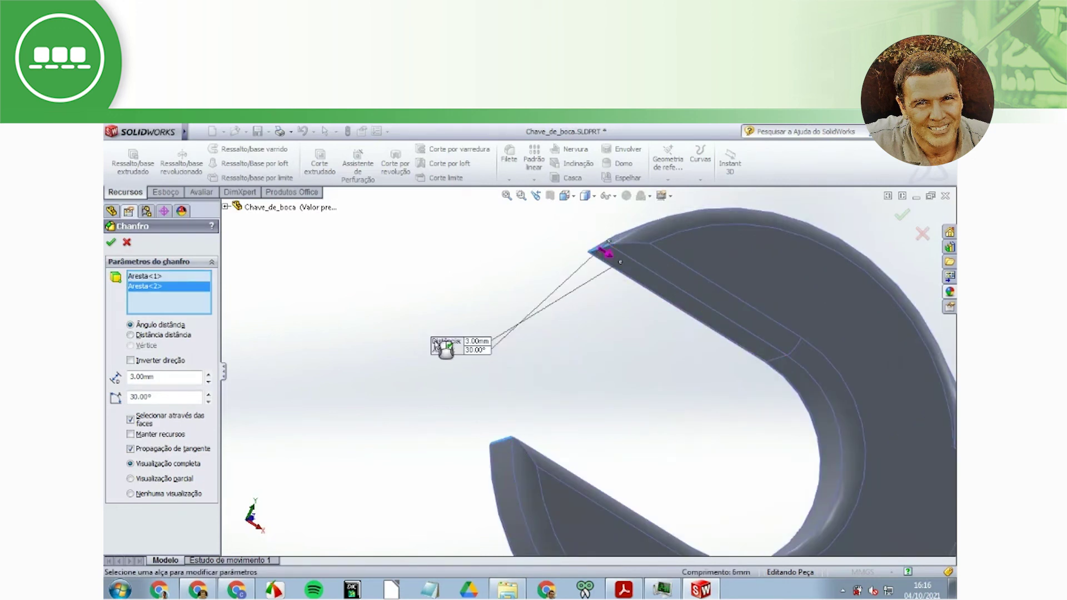
click(111, 244)
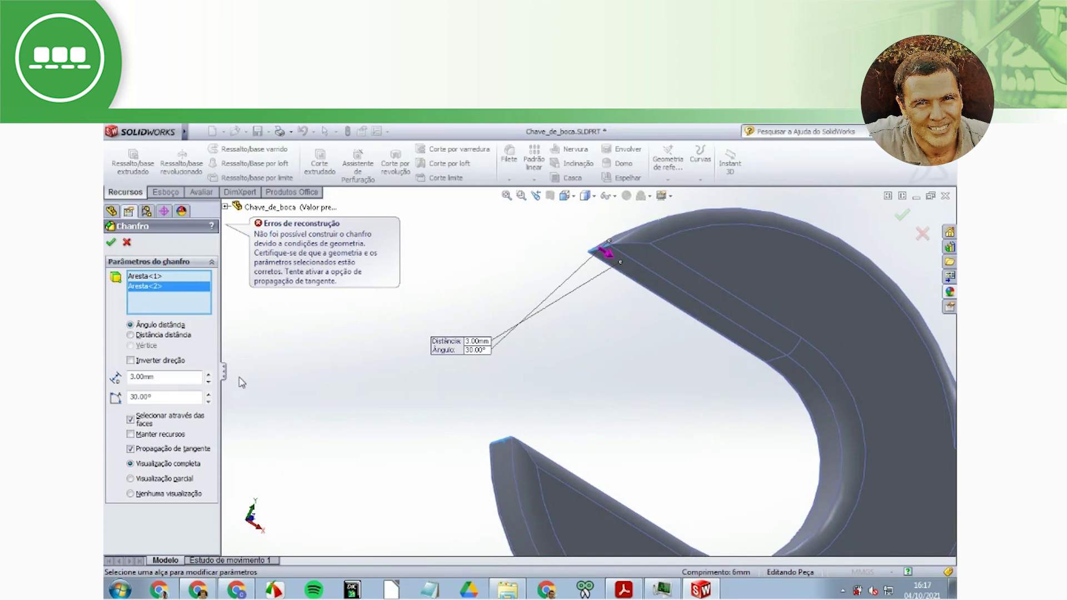
Change the chamfer angle to 60° and reverse the chamfer direction
double_click(180, 398)
text(60)
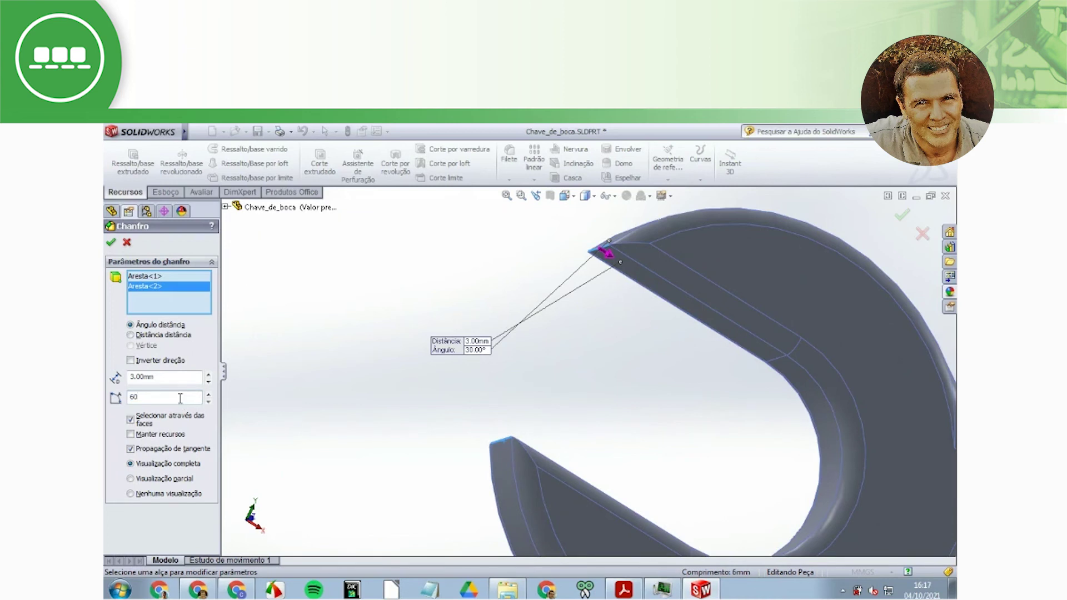
click(172, 376)
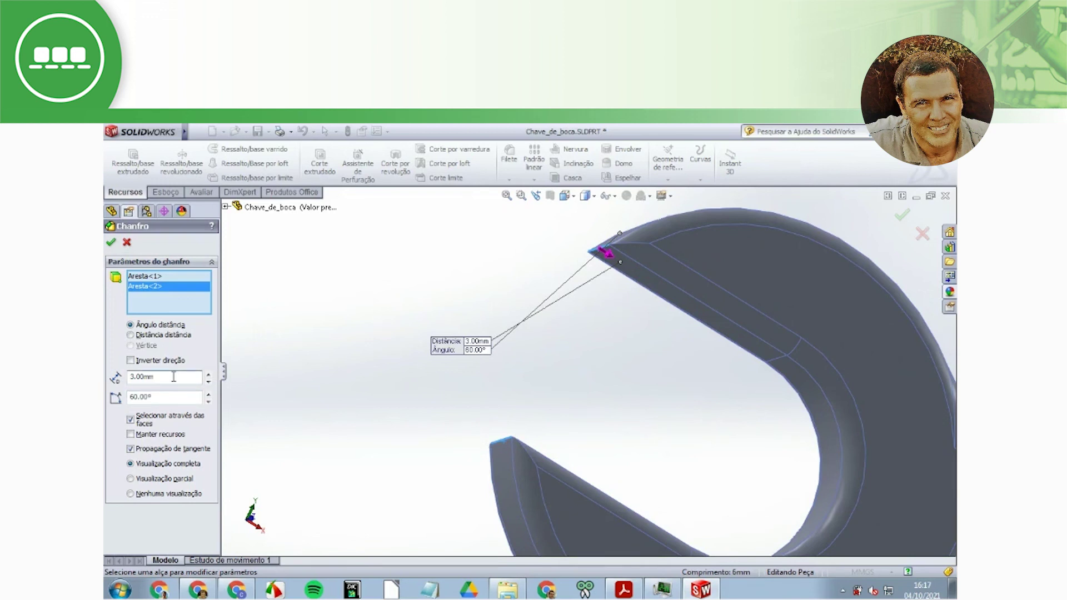
click(132, 360)
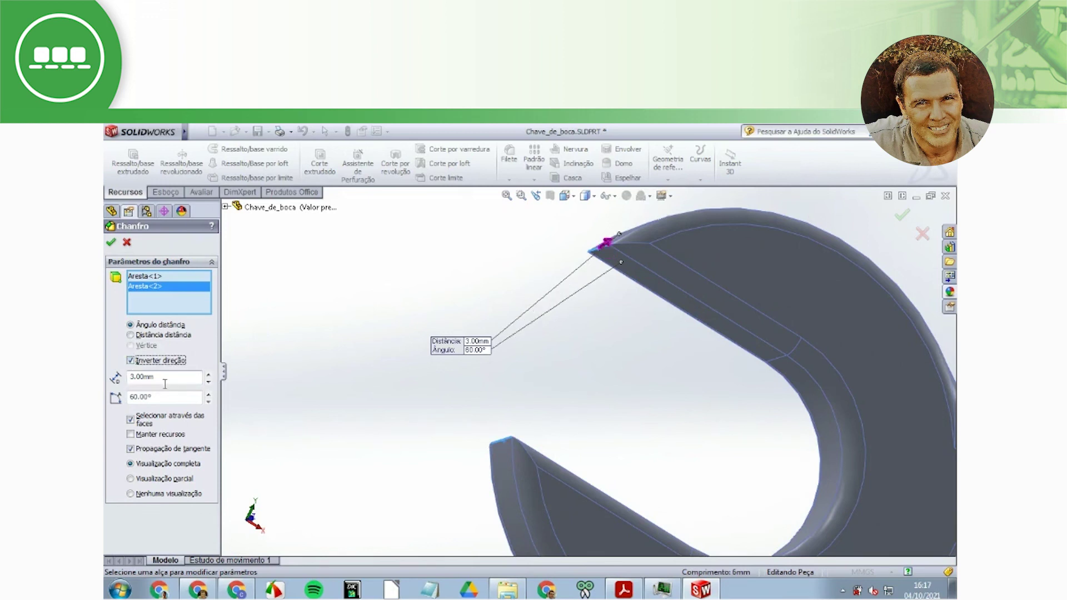
Restore the 30° chamfer angle and select the lower jaw edge Aresta<1> entry
double_click(126, 397)
text(30)
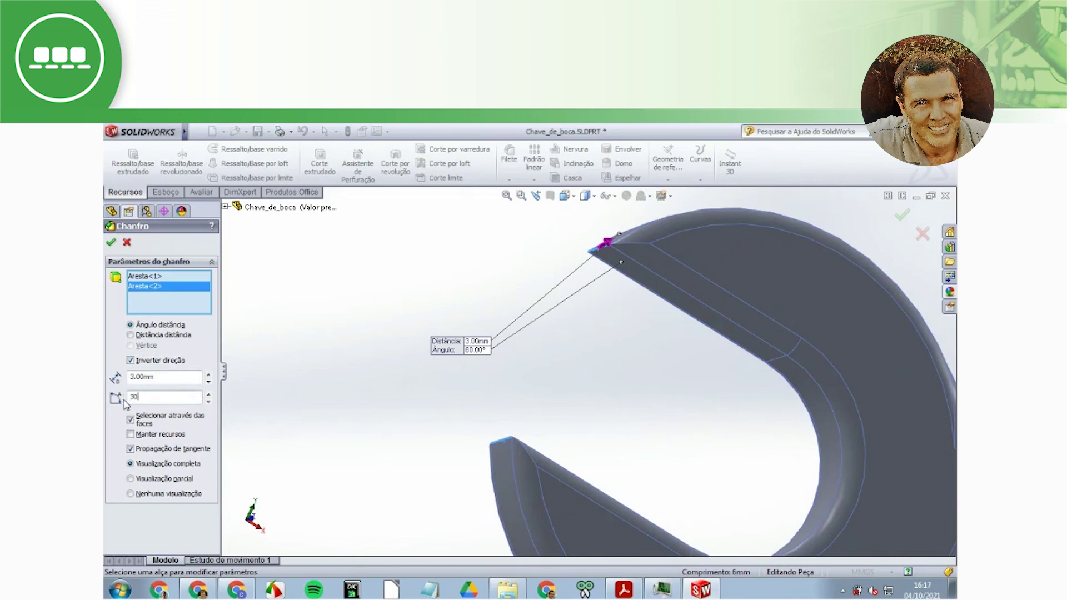
key(Return)
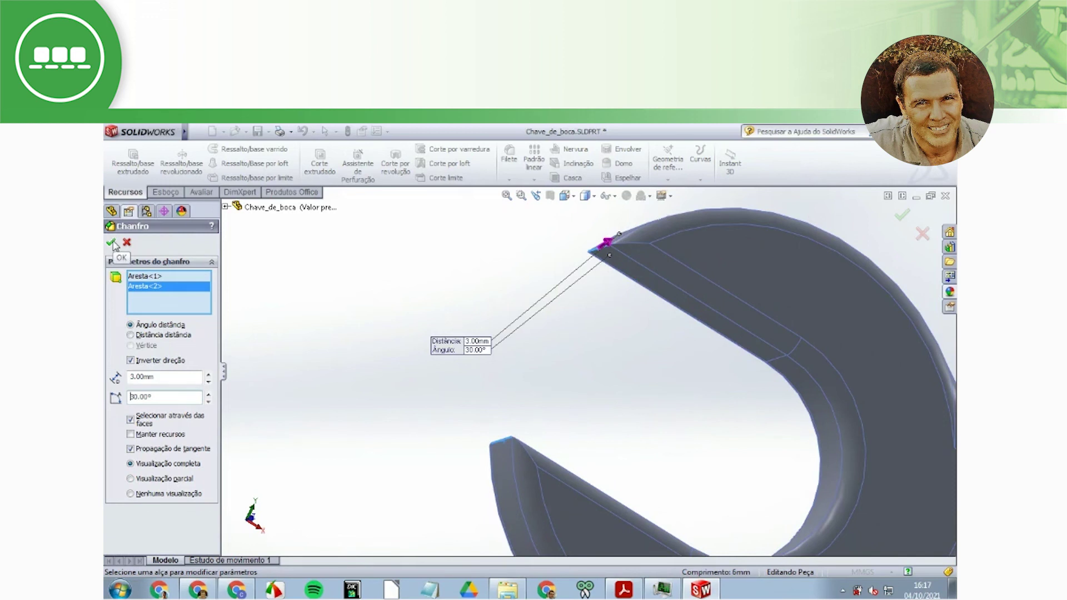
click(143, 277)
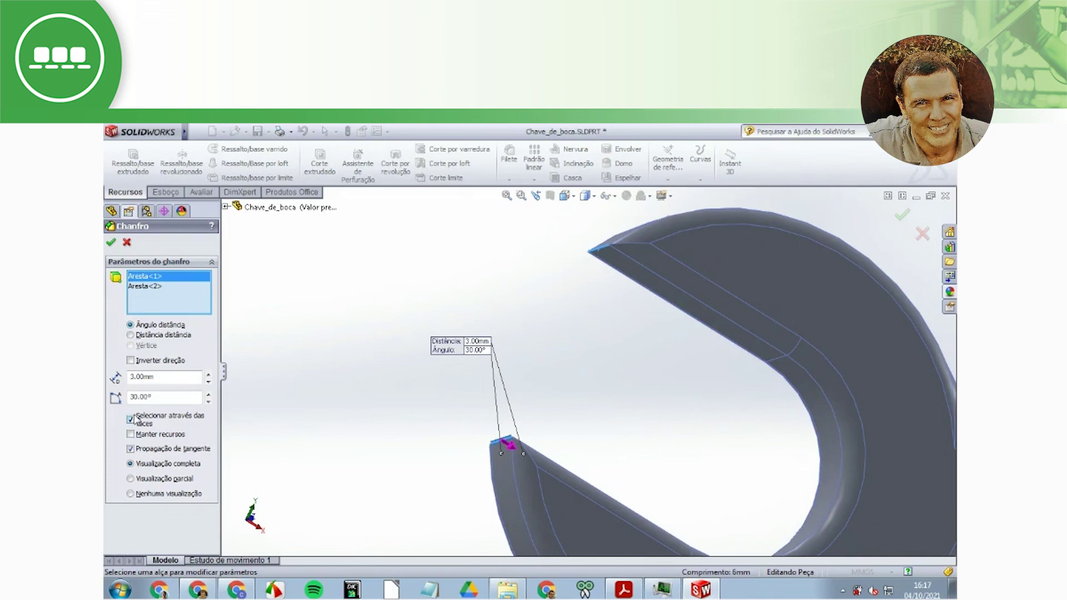
Turn off tangent propagation, keep selecting through faces on, and apply the chamfer as Chanfro1
click(135, 418)
click(132, 450)
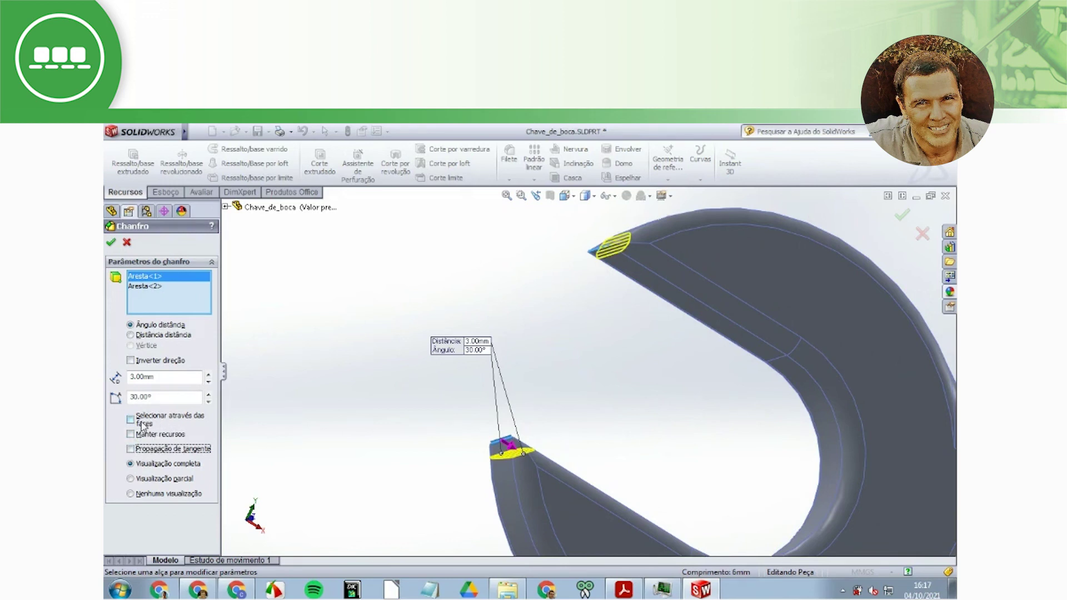
click(130, 421)
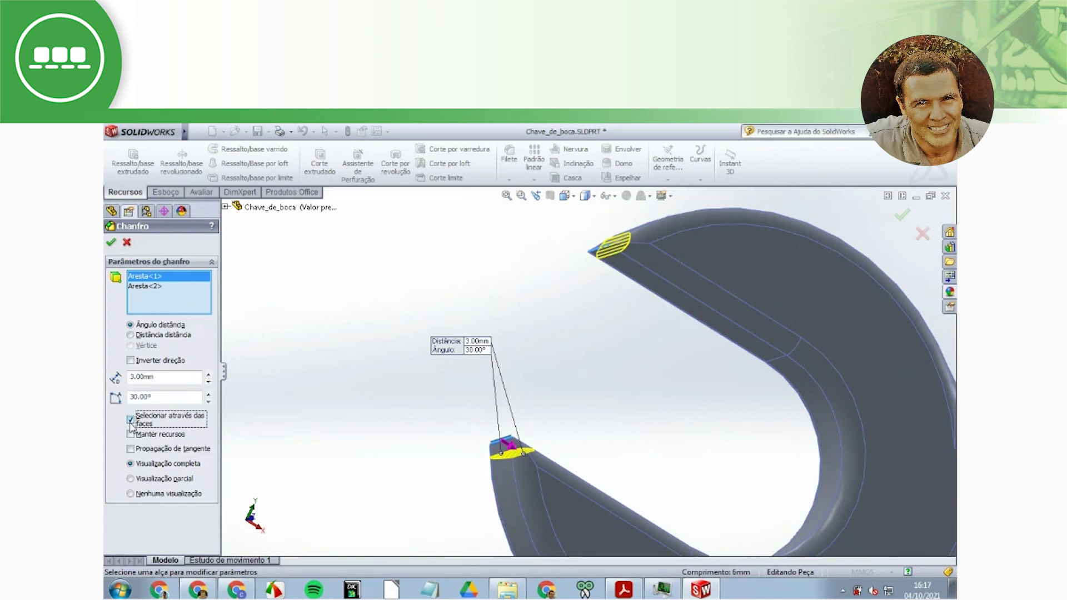
mouse_move(289, 432)
middle_down()
mouse_move(564, 321)
mouse_move(541, 344)
mouse_move(660, 329)
middle_up()
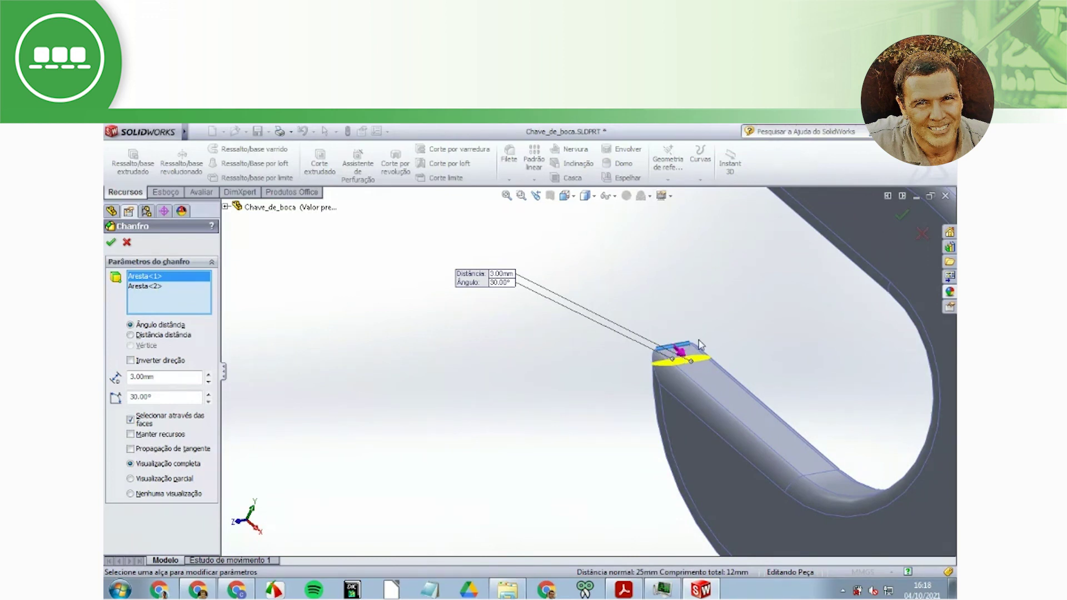
click(111, 243)
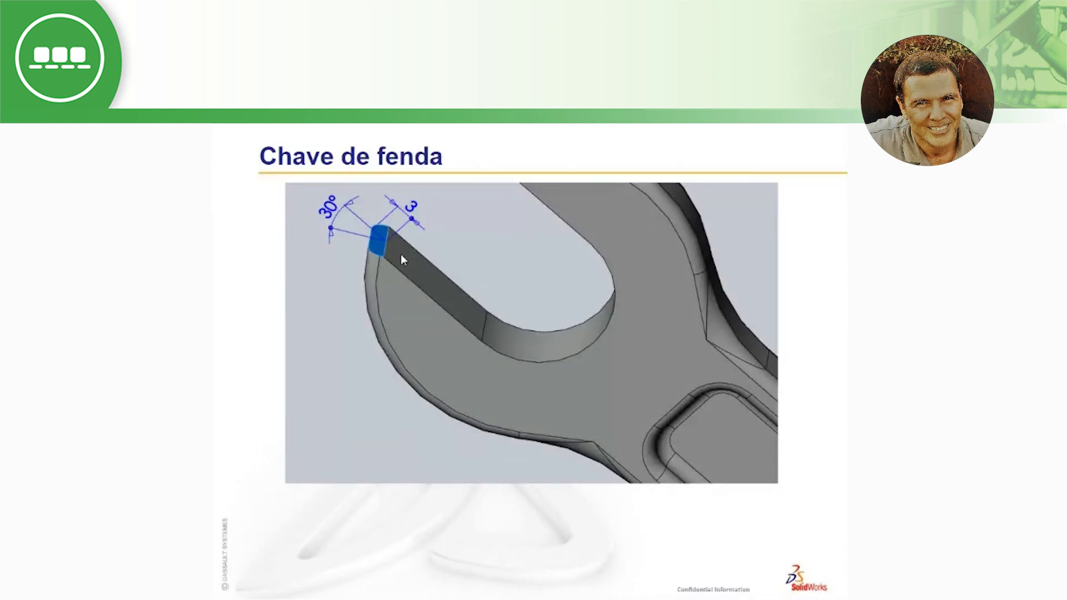
key(Right)
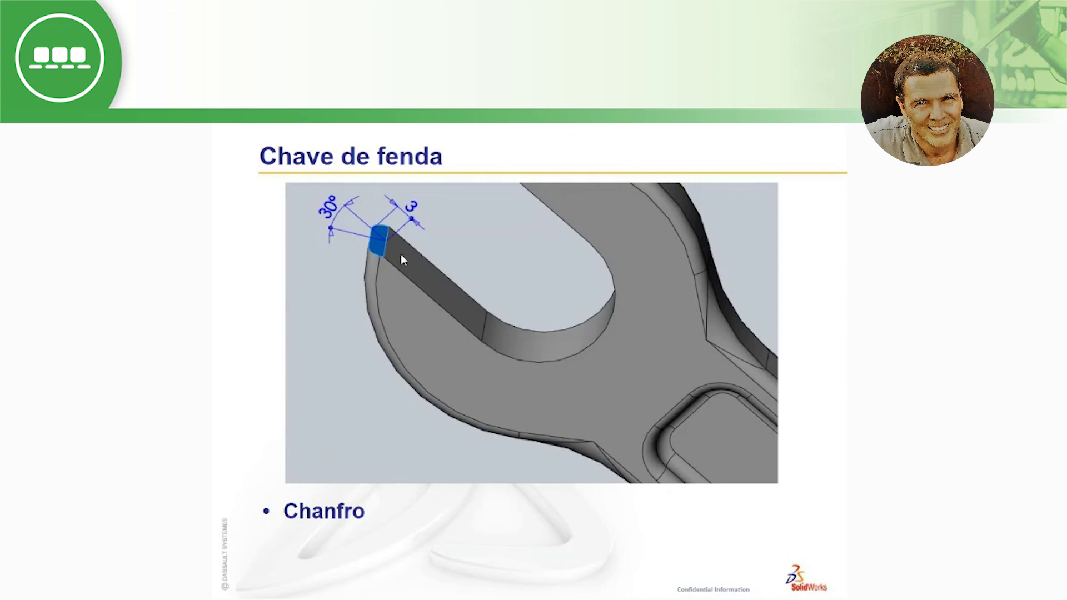
key(alt+Tab)
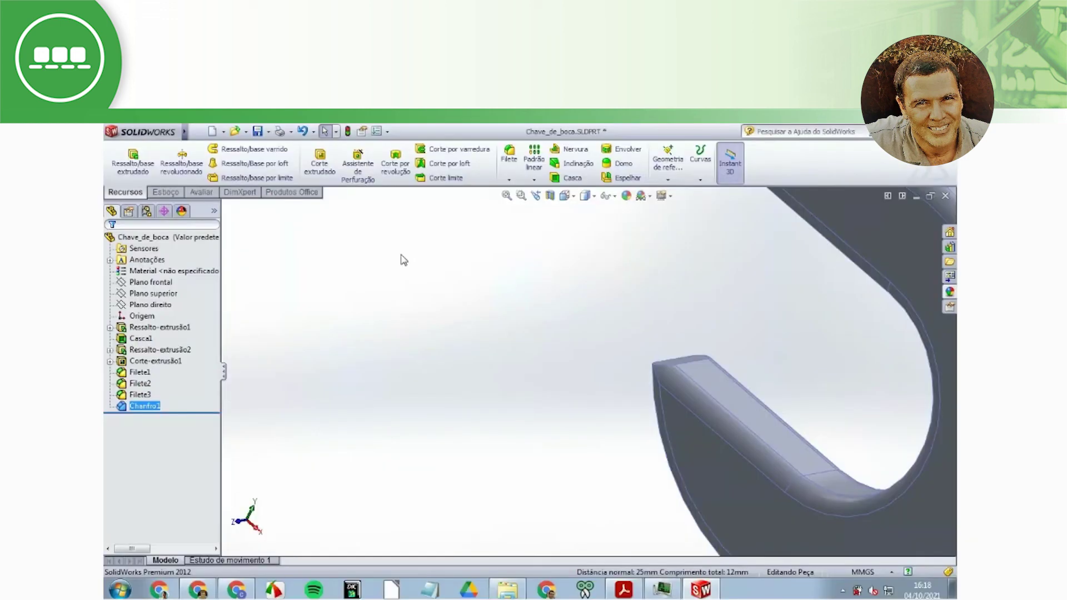
Show the wrench isometric, save the Chave_de_boca part, and switch to the 3 mm, 30° chamfer slide
key(ctrl+7)
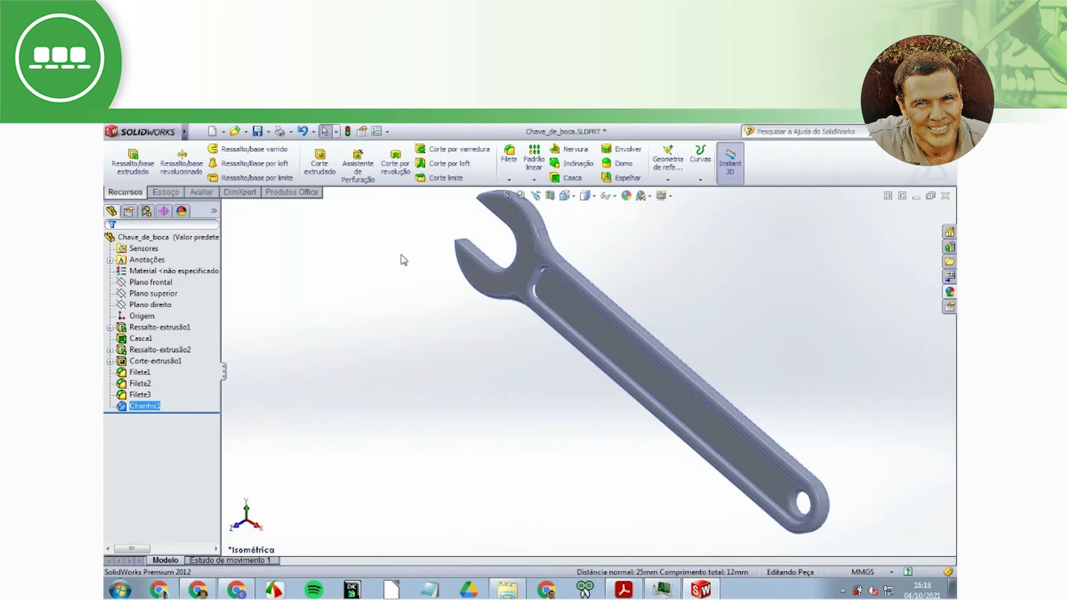
click(256, 131)
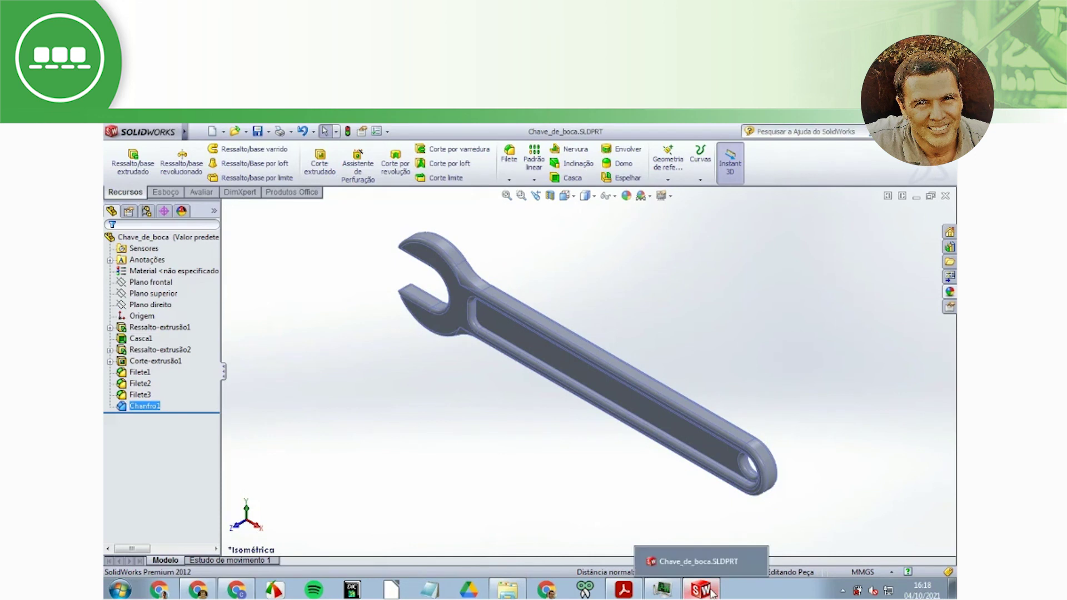
mouse_move(701, 591)
click(200, 590)
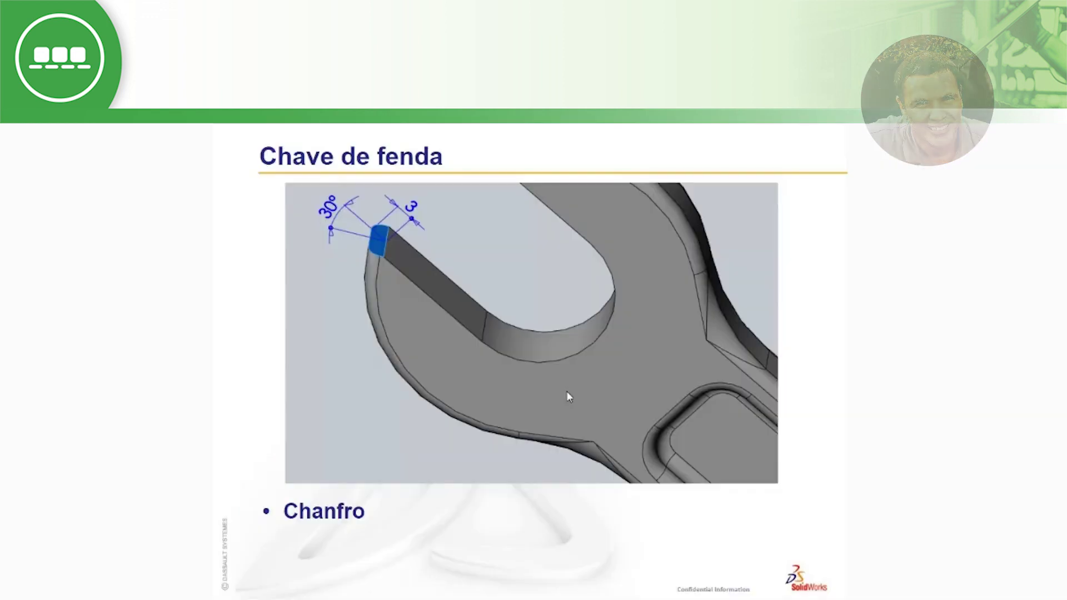